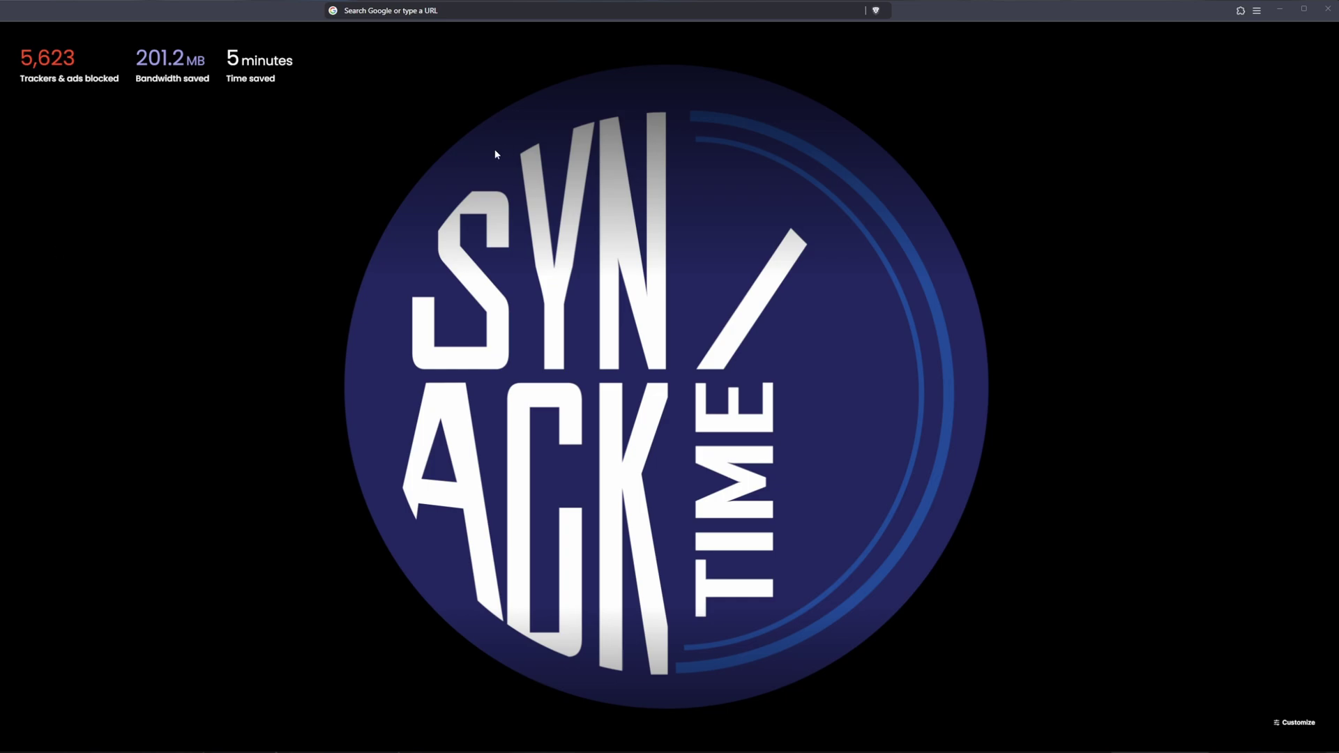
# Focus the new tab's address bar to enter pfsense.com
pyautogui.click(420, 11)
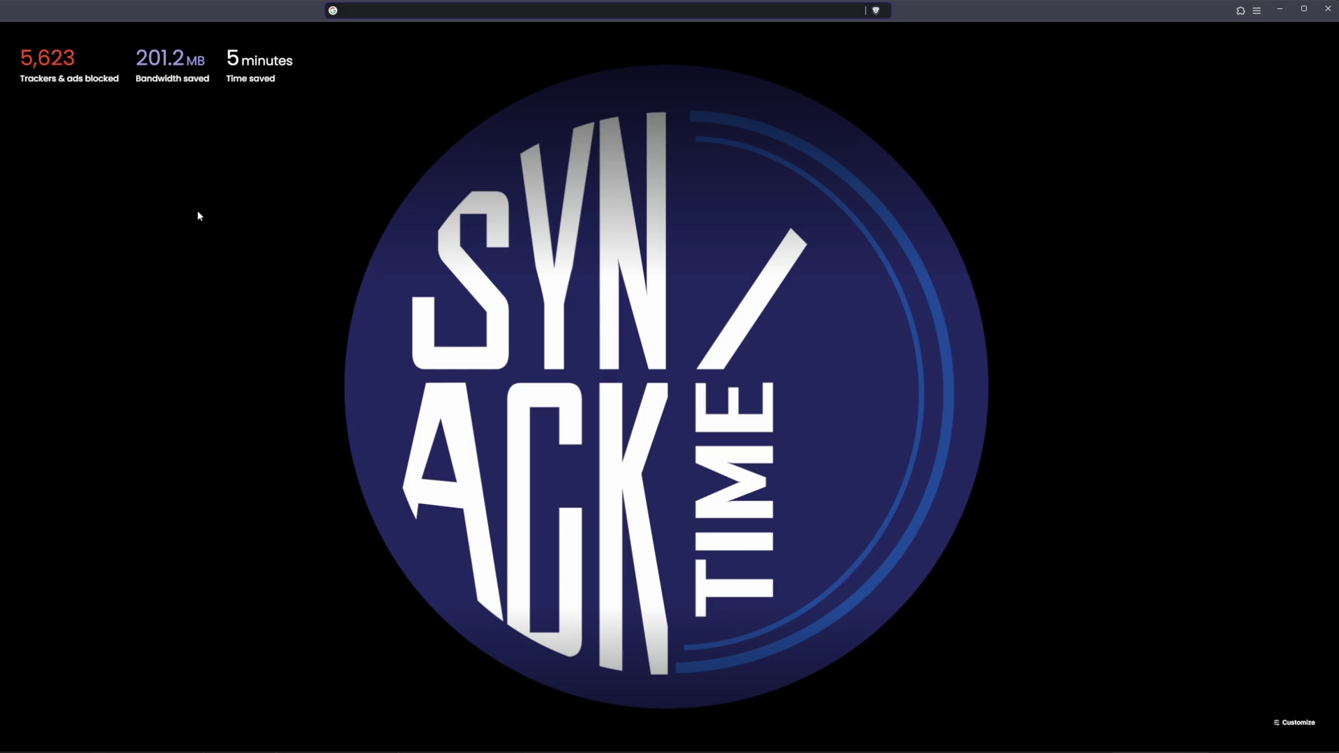
pyautogui.write('pfsense.com')
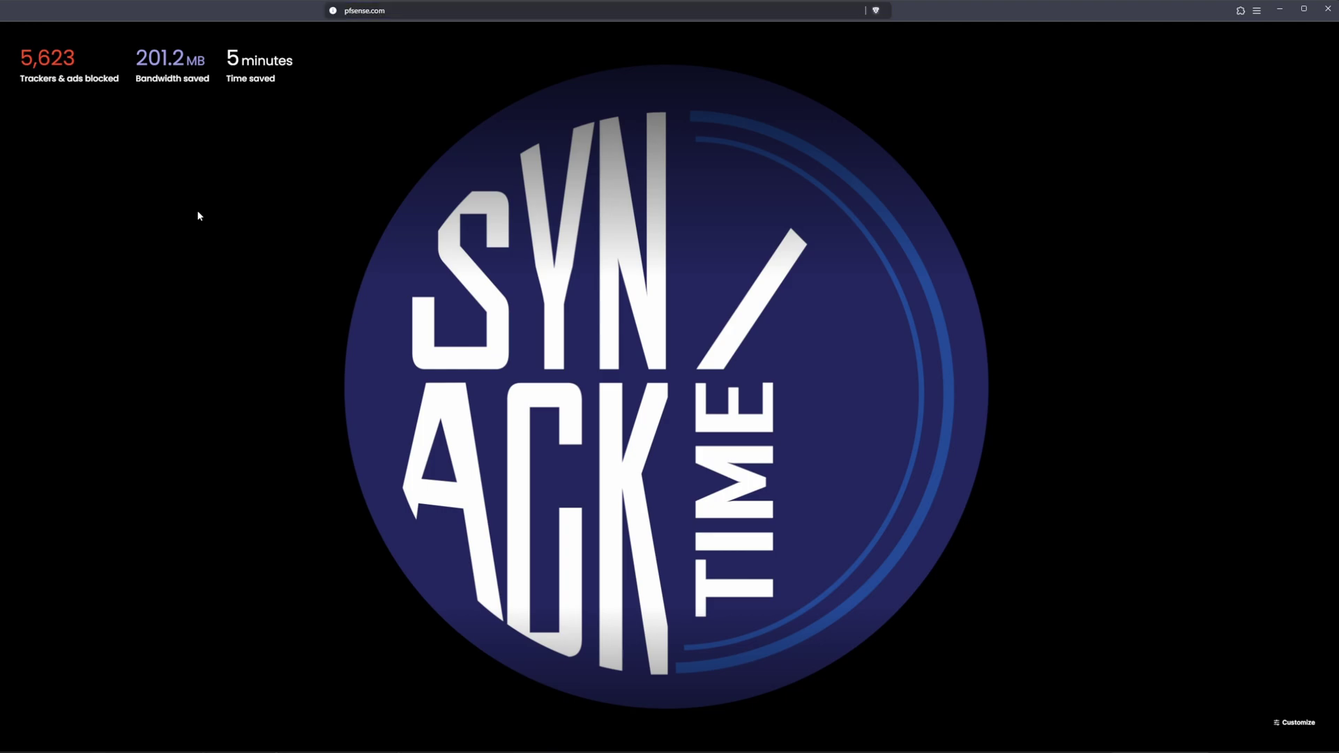
# Load pfsense.com and go through Download to the Netgate Store installer page
pyautogui.press('Return')
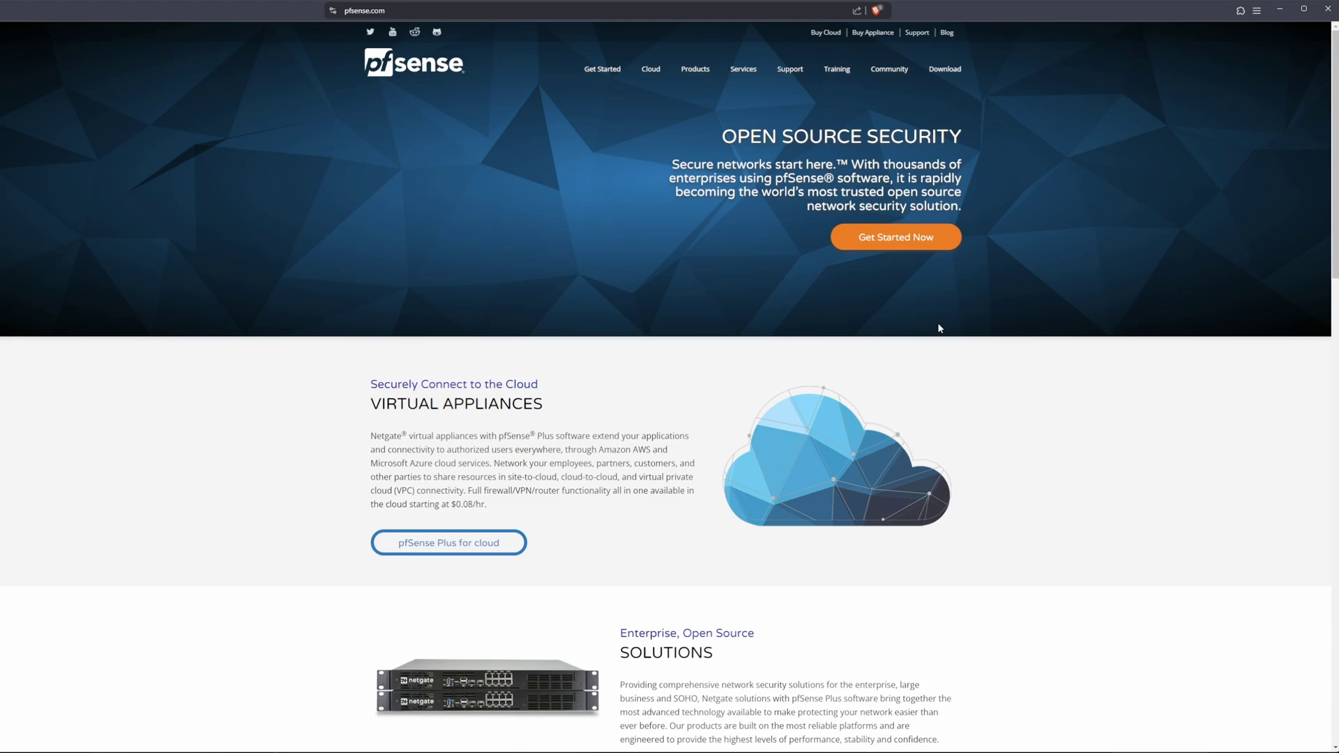
pyautogui.click(943, 69)
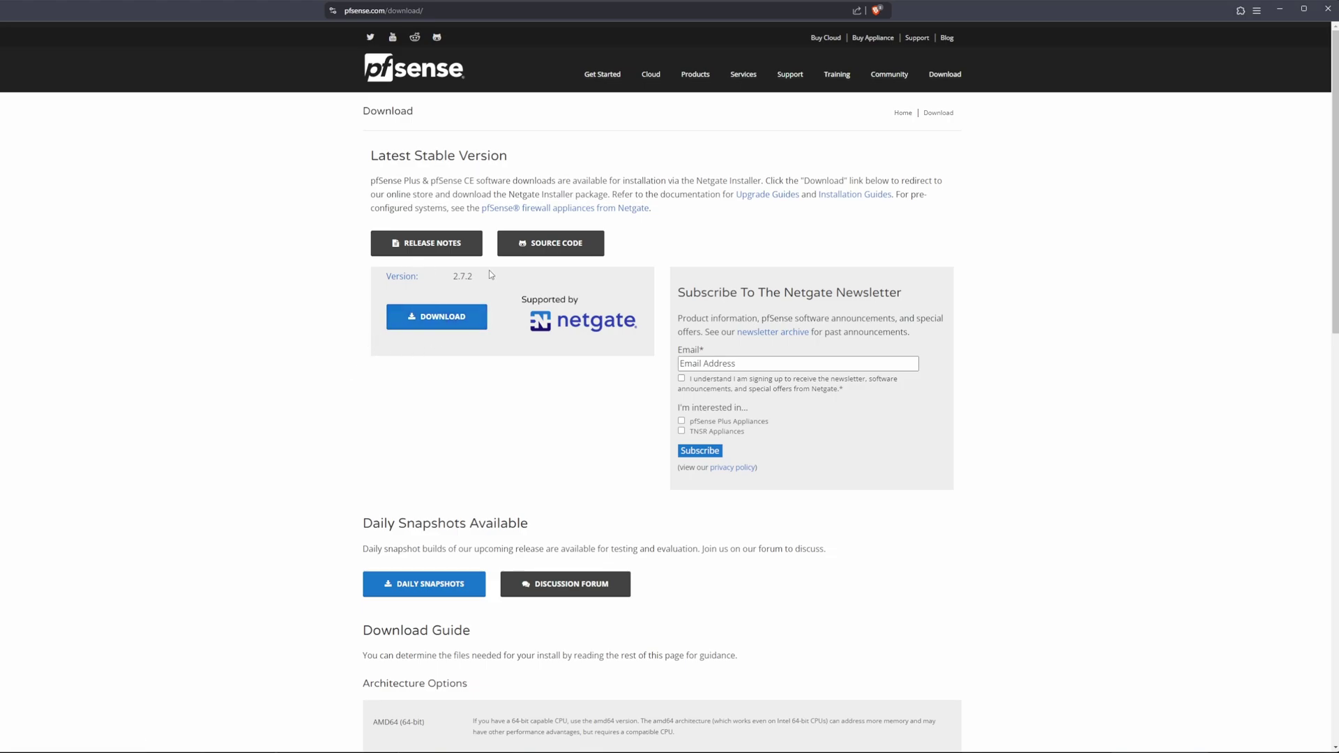
pyautogui.click(443, 316)
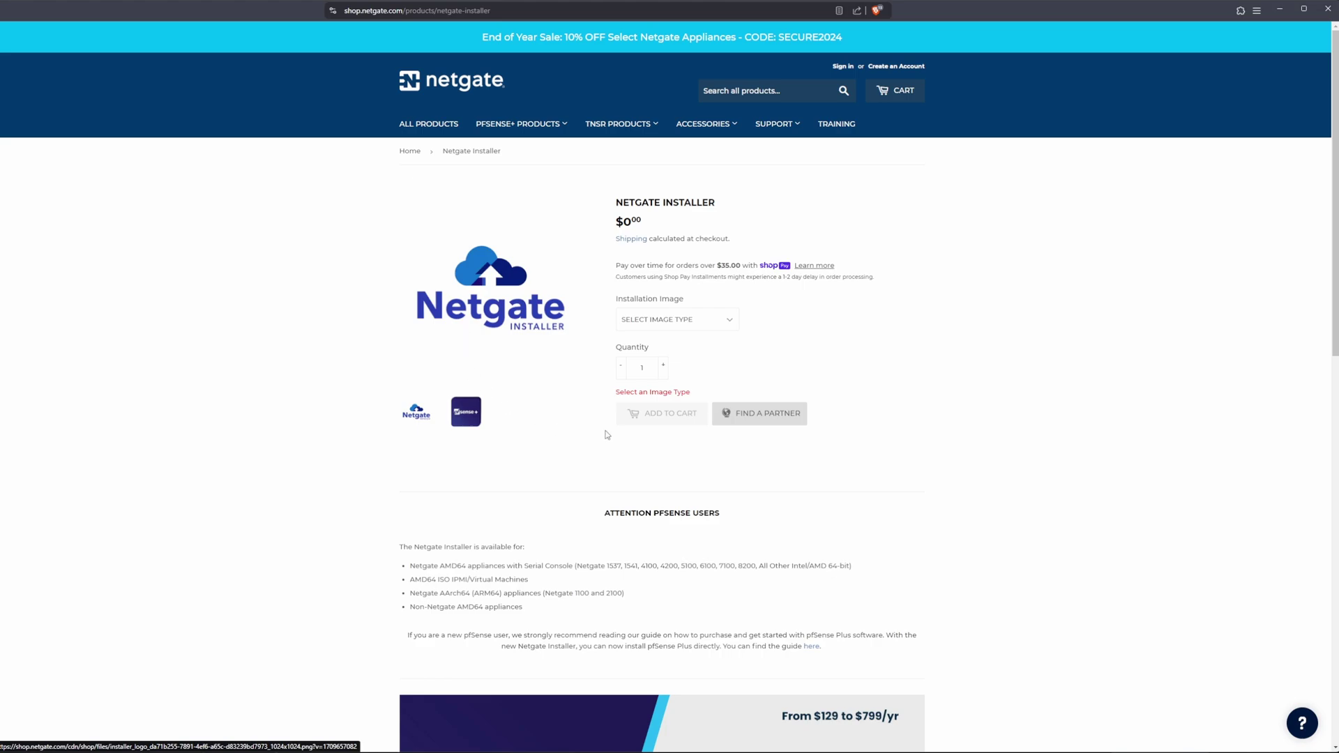
# Choose the AMD64 ISO IPMI/Virtual Machines image, add the free installer to the cart and view it
pyautogui.click(721, 322)
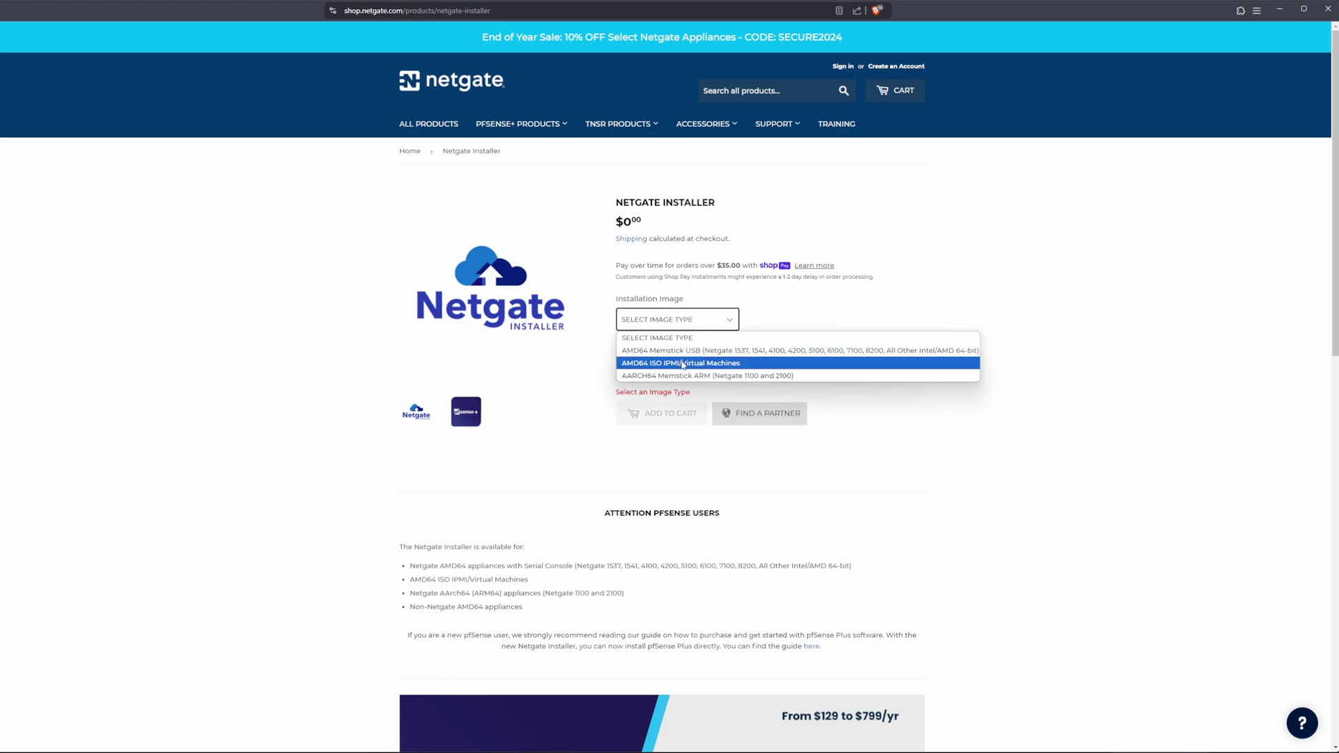
pyautogui.click(704, 363)
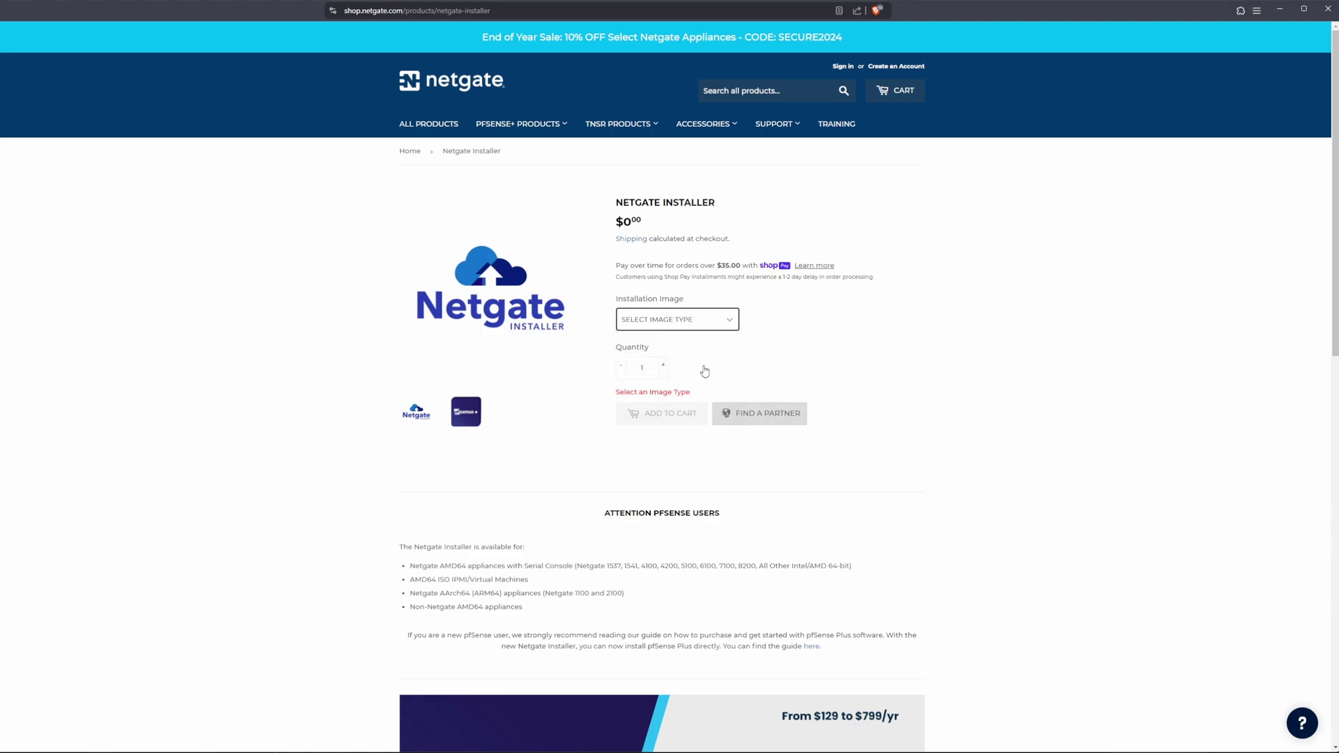
pyautogui.click(667, 404)
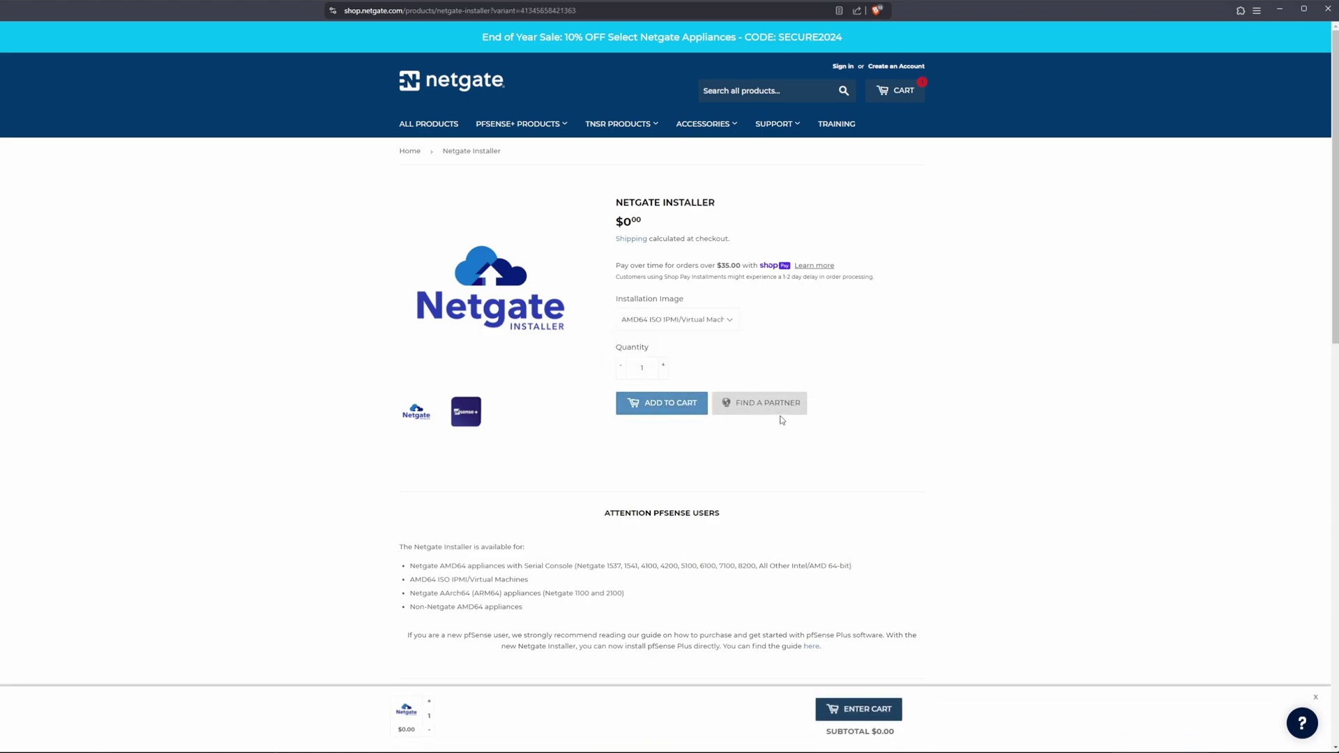
pyautogui.click(867, 709)
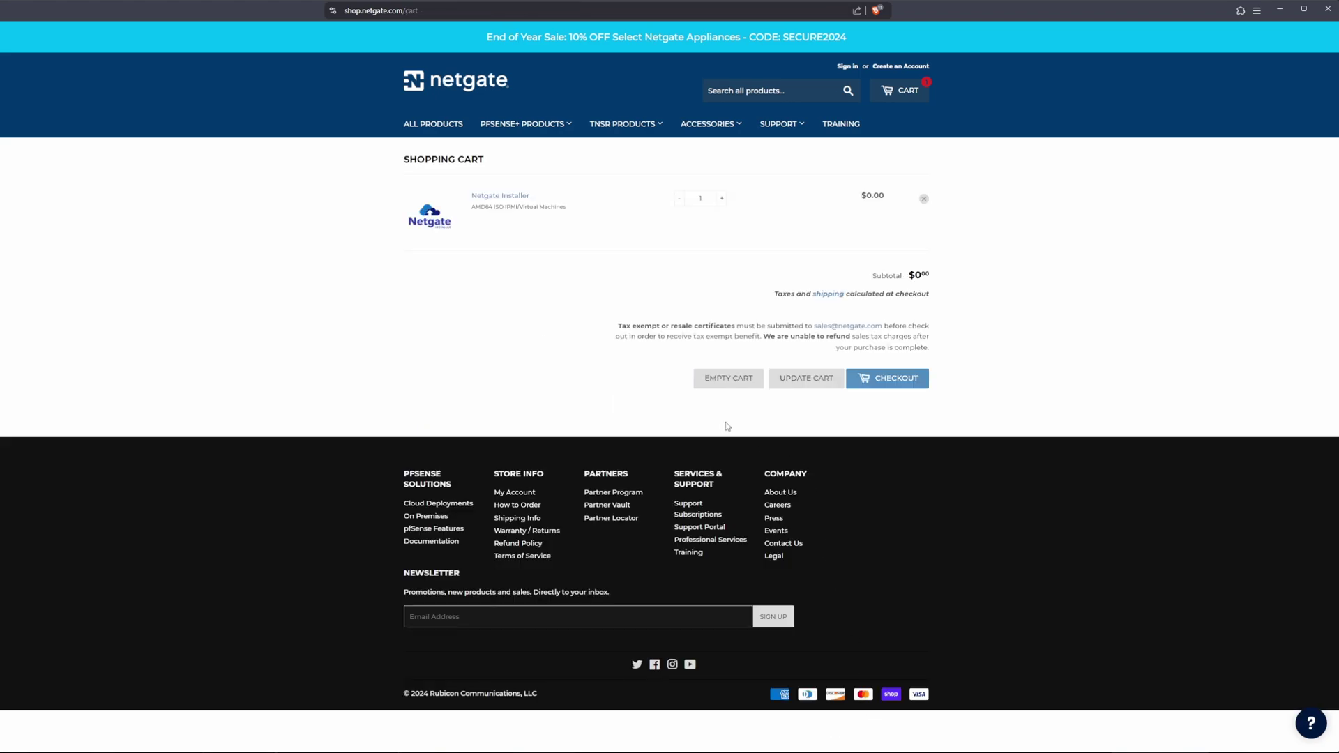
# Checkout and create a new Netgate Store account with first name, last name, email and password
pyautogui.click(892, 380)
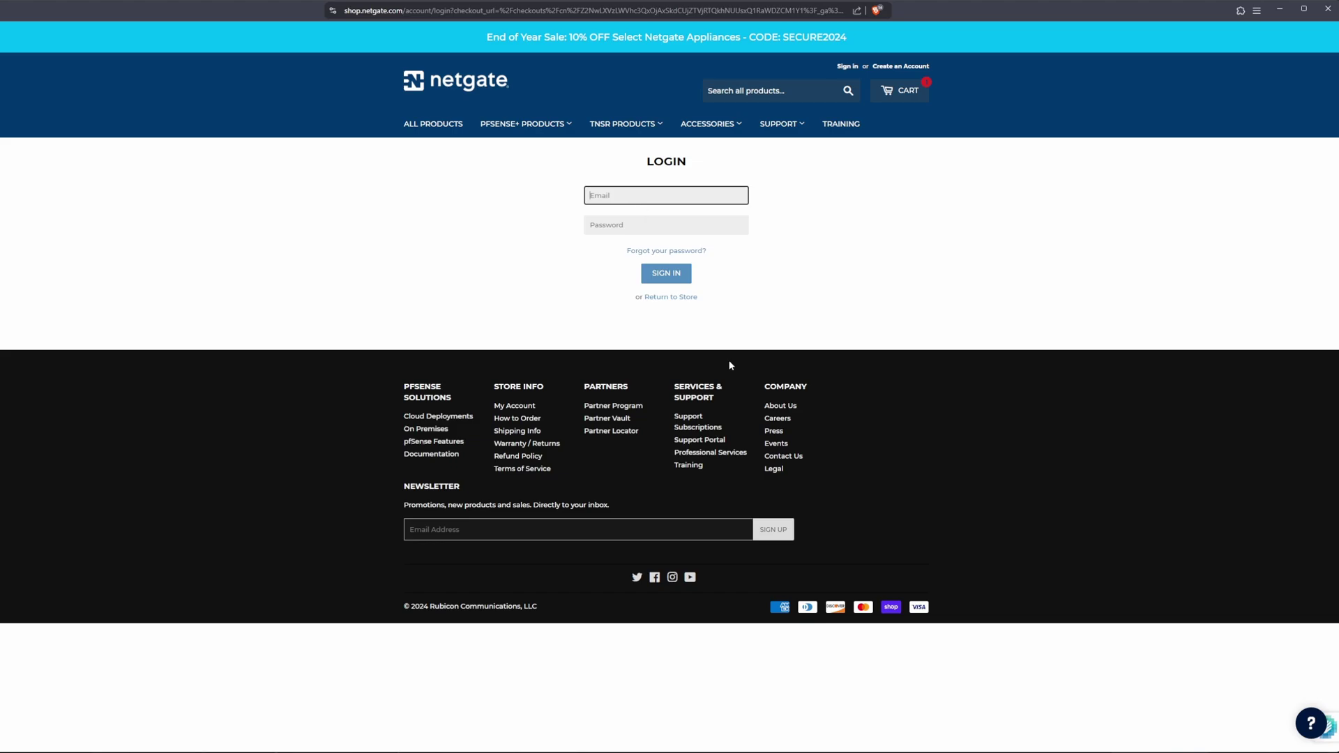
pyautogui.click(896, 67)
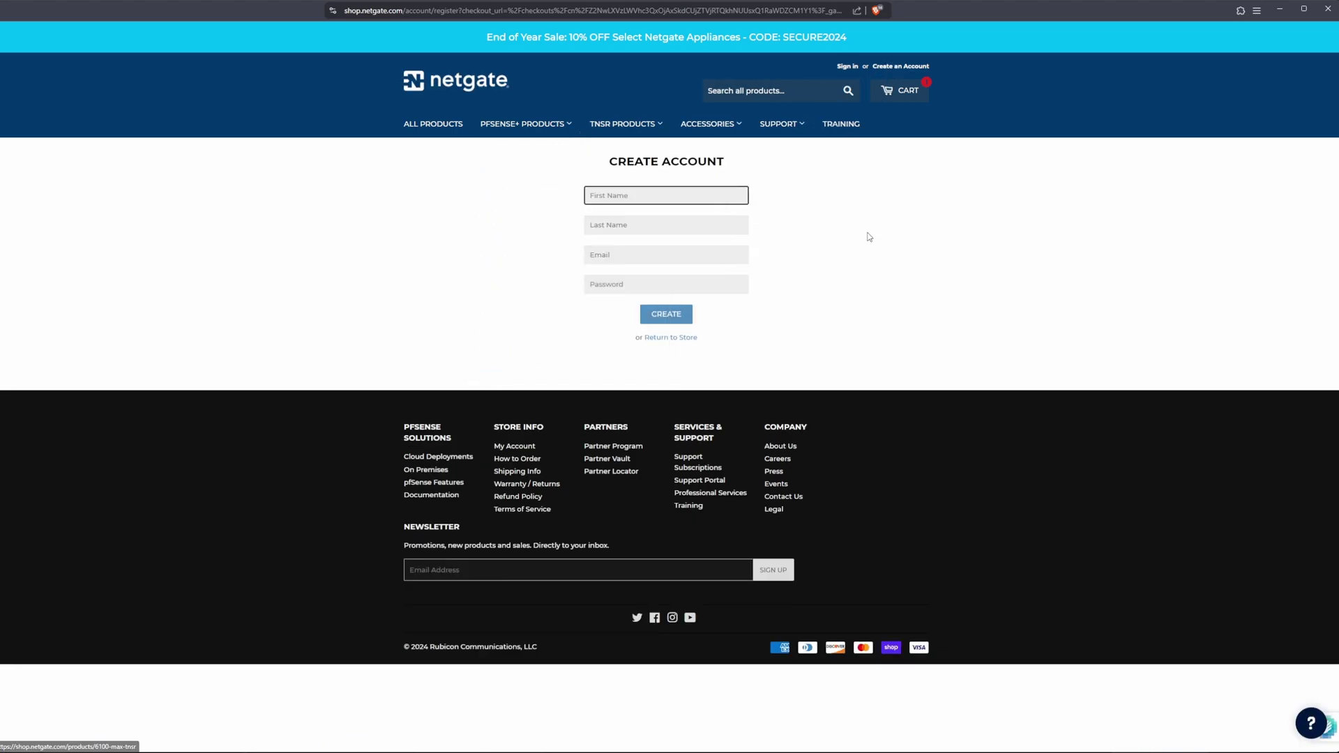
pyautogui.write('Ben')
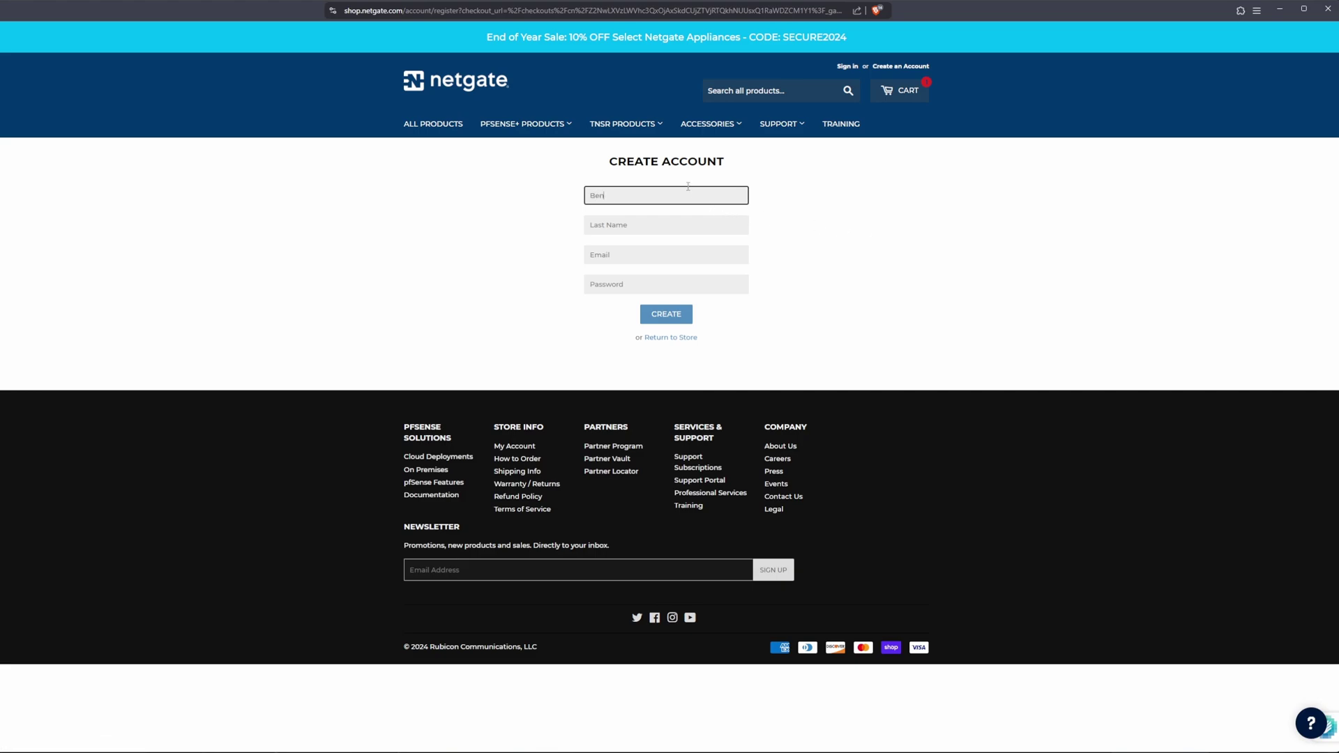
pyautogui.press('Tab')
pyautogui.write('SynA')
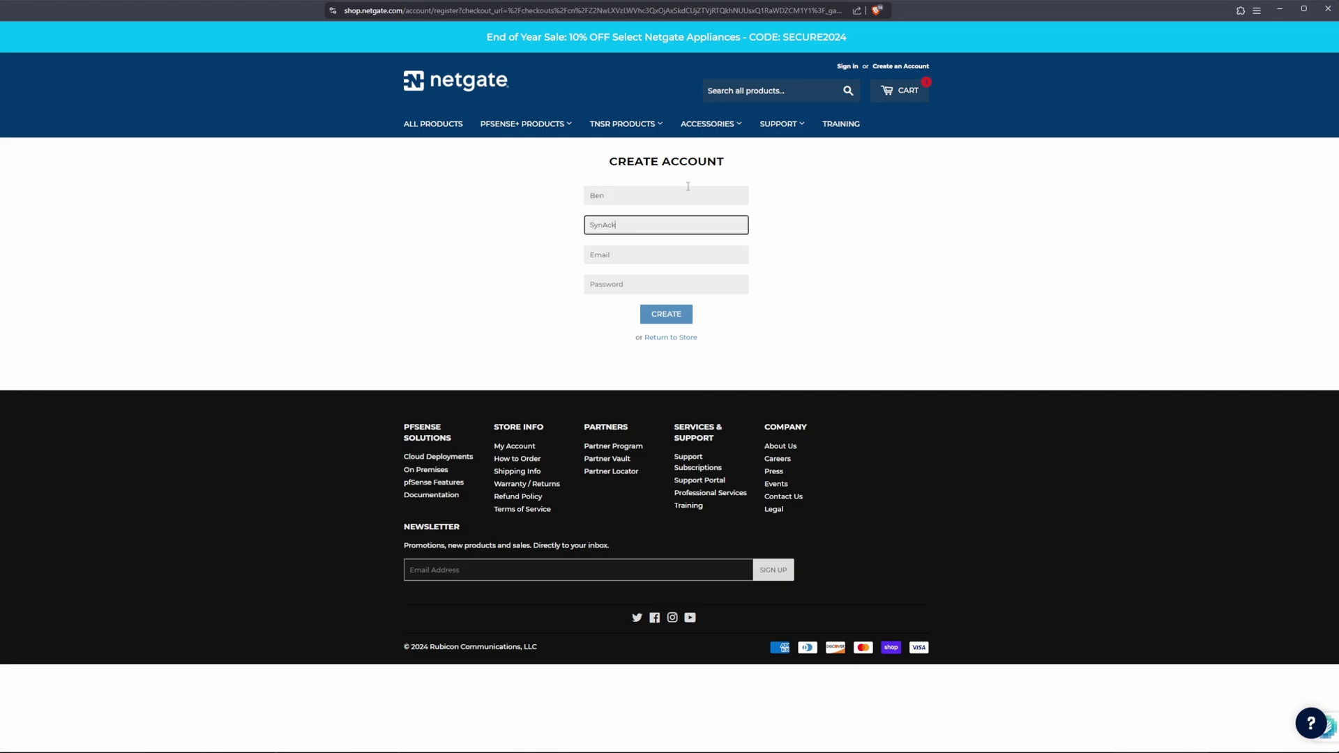
pyautogui.press('Tab')
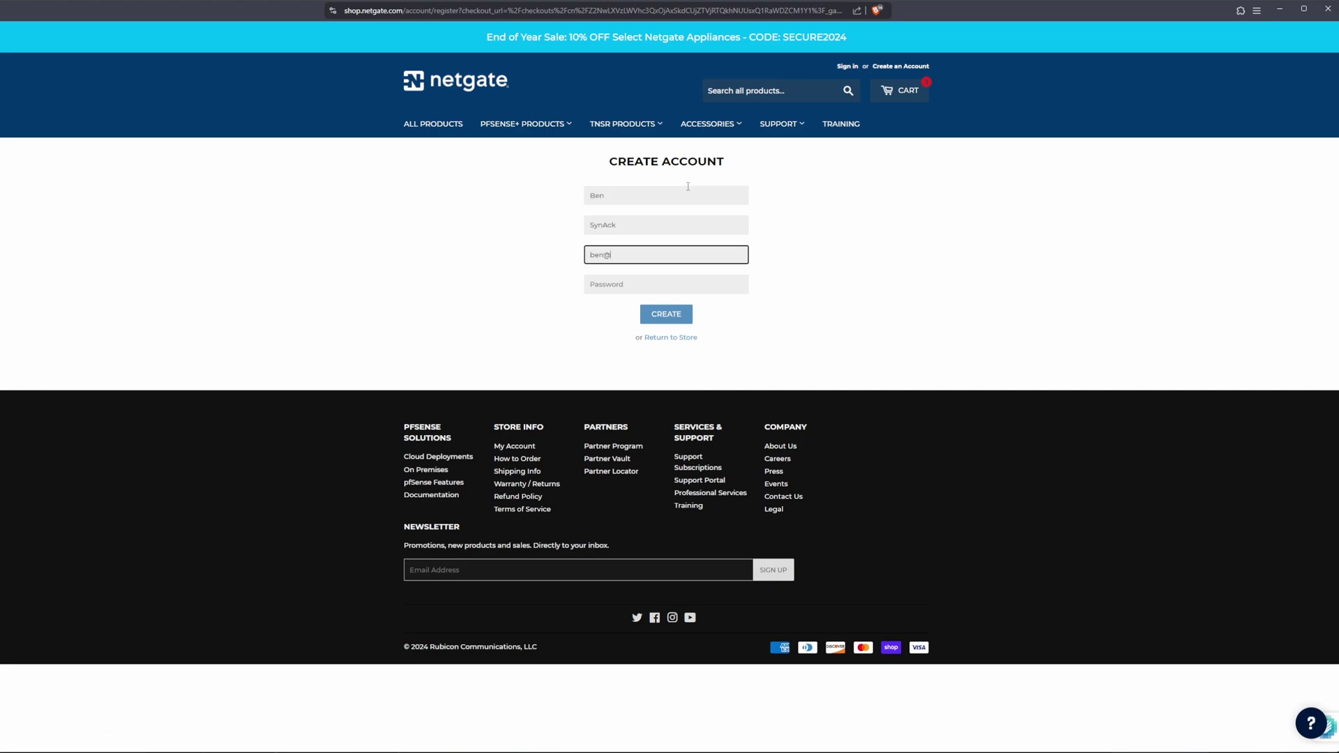
pyautogui.press('Tab')
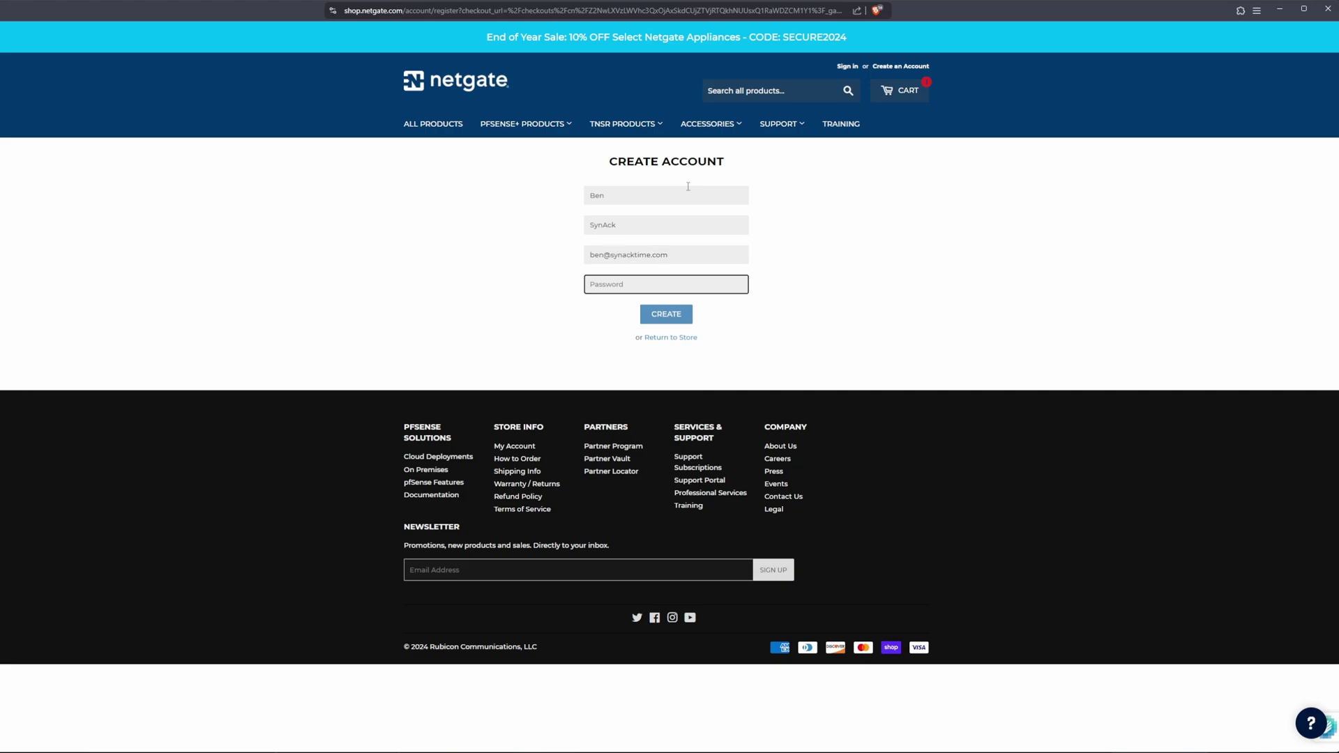
pyautogui.write('***********')
pyautogui.press('Return')
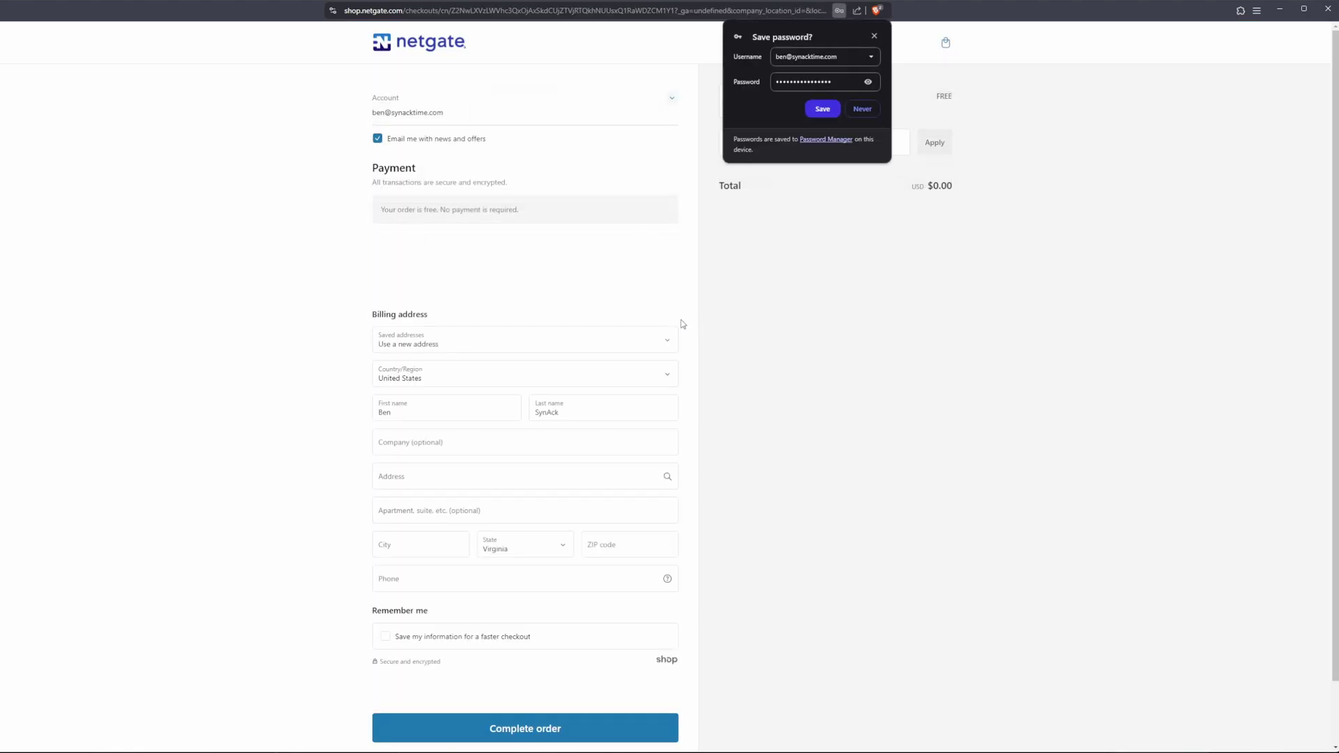
# Dismiss the save-password prompt and fill the billing address from the autocomplete suggestion
pyautogui.click(863, 108)
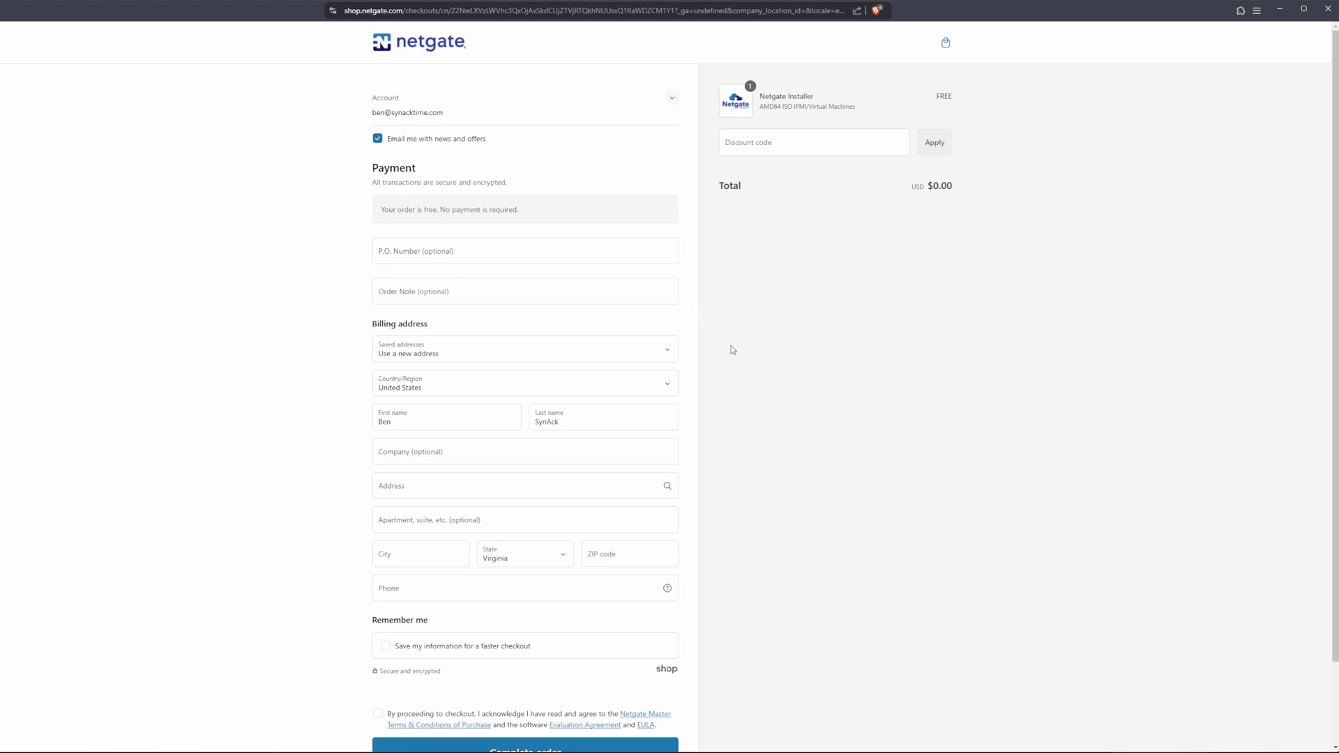
pyautogui.scroll(-1, 722, 379)
pyautogui.scroll(-1, 722, 379)
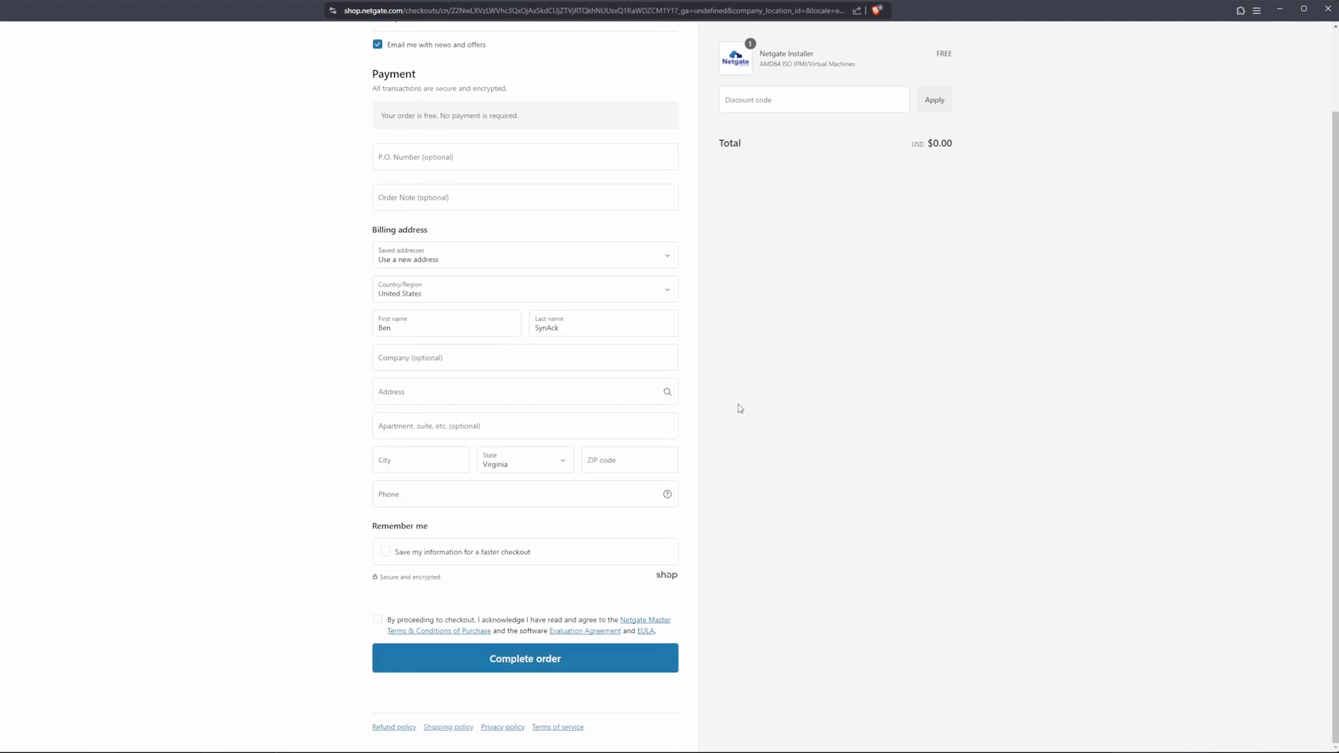
pyautogui.scroll(1, 582, 419)
pyautogui.scroll(-1, 457, 424)
pyautogui.click(476, 394)
pyautogui.write('1711')
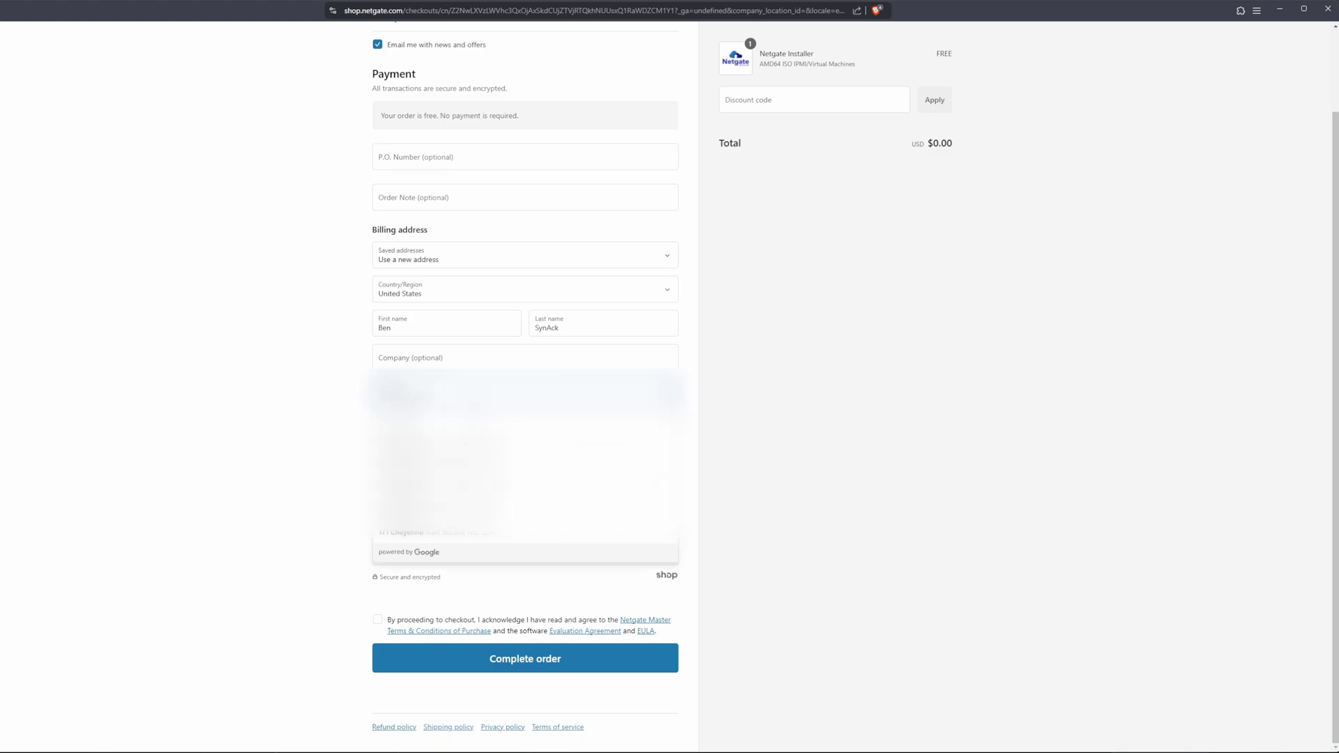
pyautogui.click(440, 530)
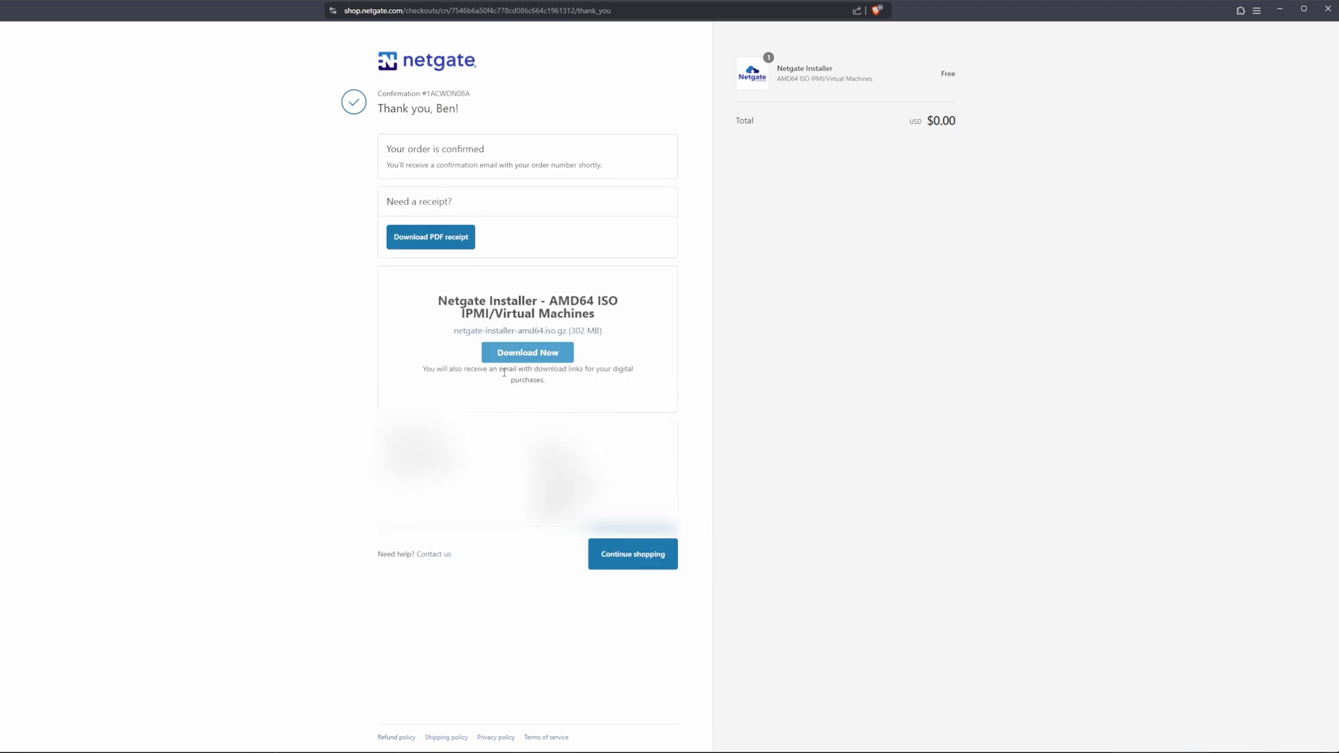
# Start the ISO download and create a new 'pfsense' folder on the Desktop in the Save dialog
pyautogui.click(524, 356)
pyautogui.moveTo(547, 24); pyautogui.dragTo(663, 126)
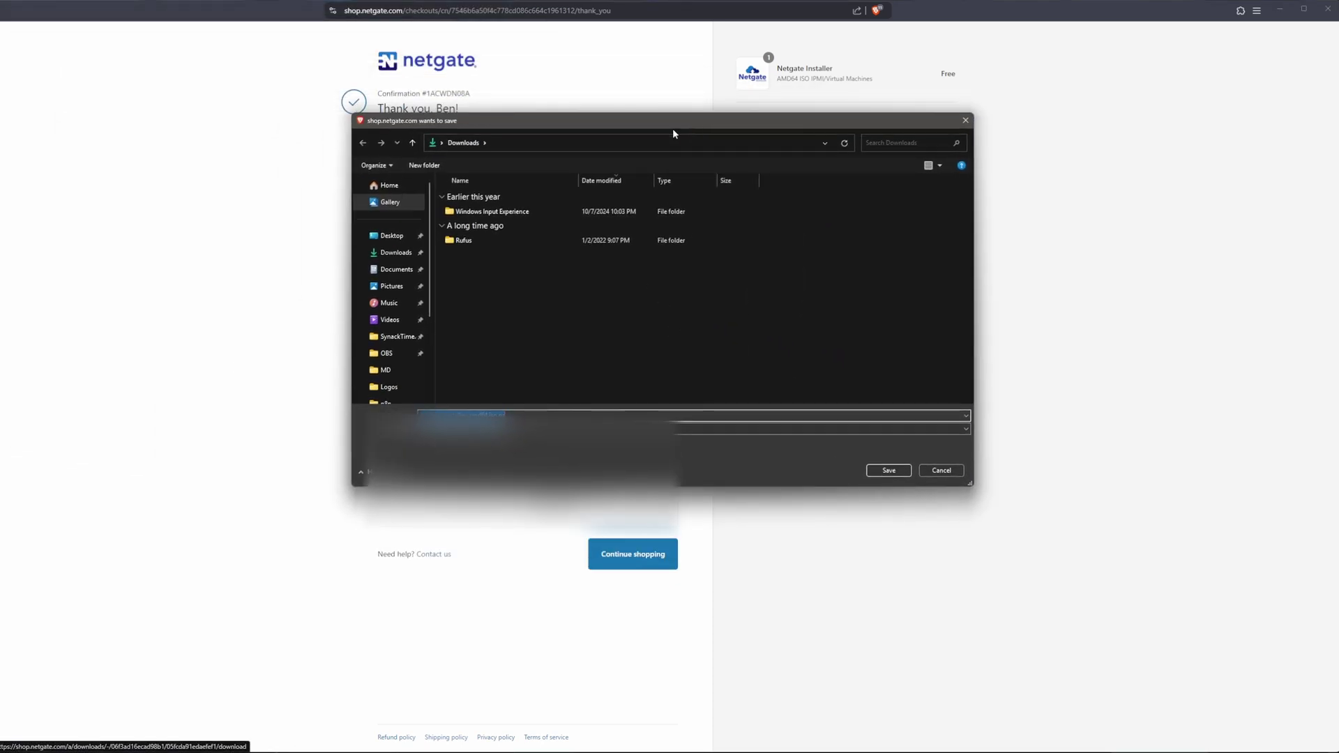
pyautogui.click(391, 236)
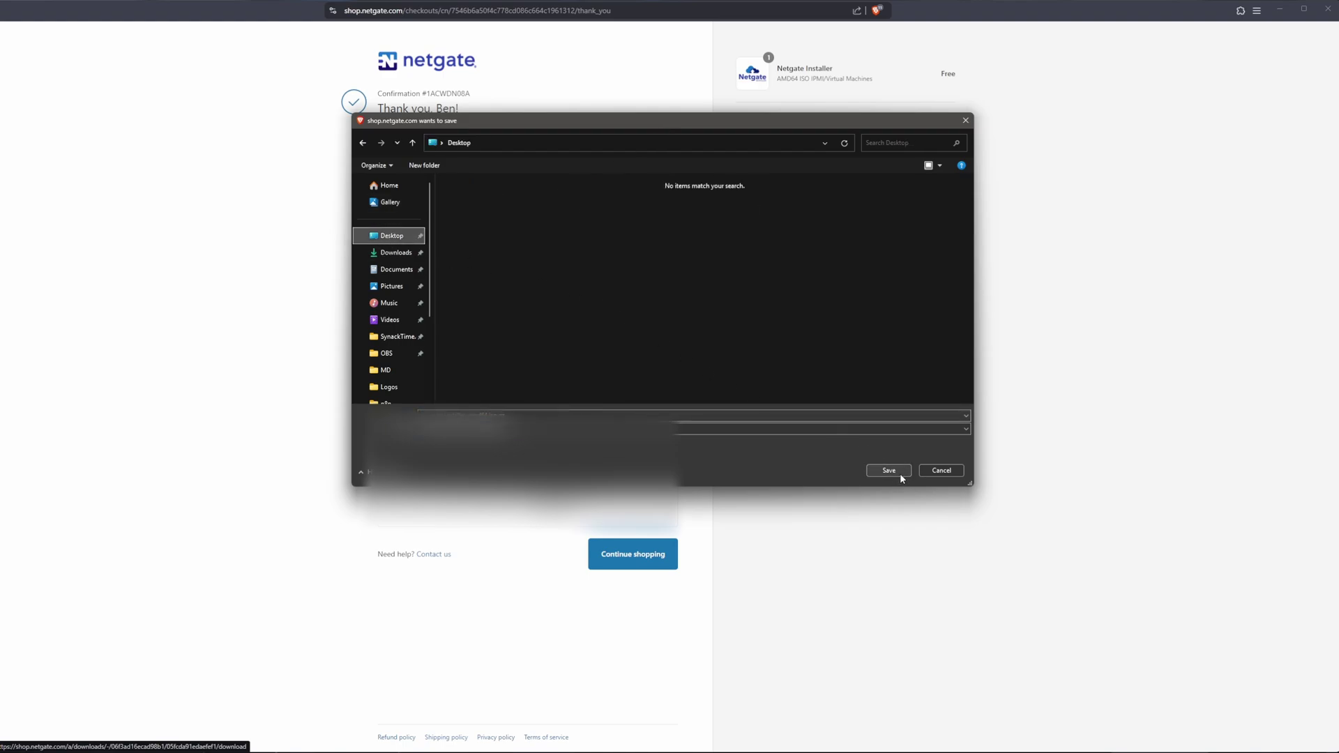
pyautogui.rightClick(519, 237)
pyautogui.moveTo(555, 371)
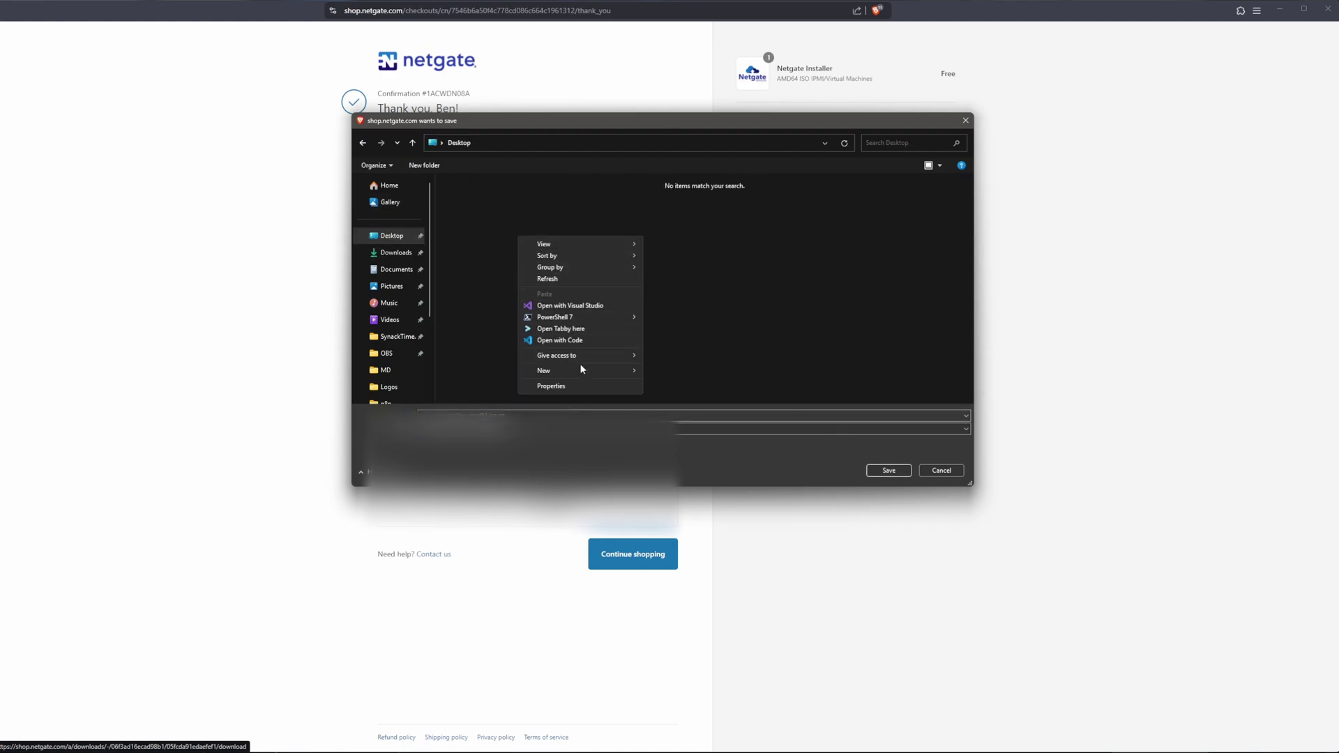
pyautogui.click(688, 374)
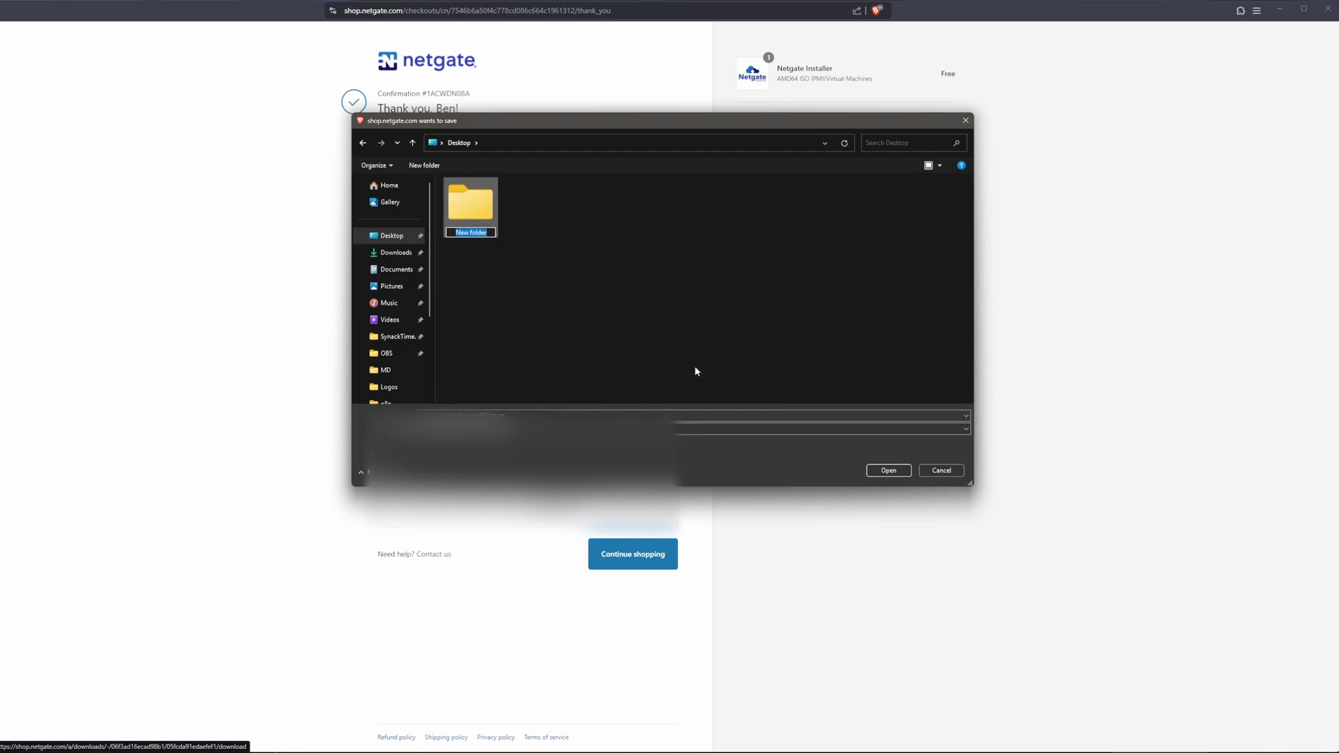
pyautogui.write('pfsense')
pyautogui.press('Return')
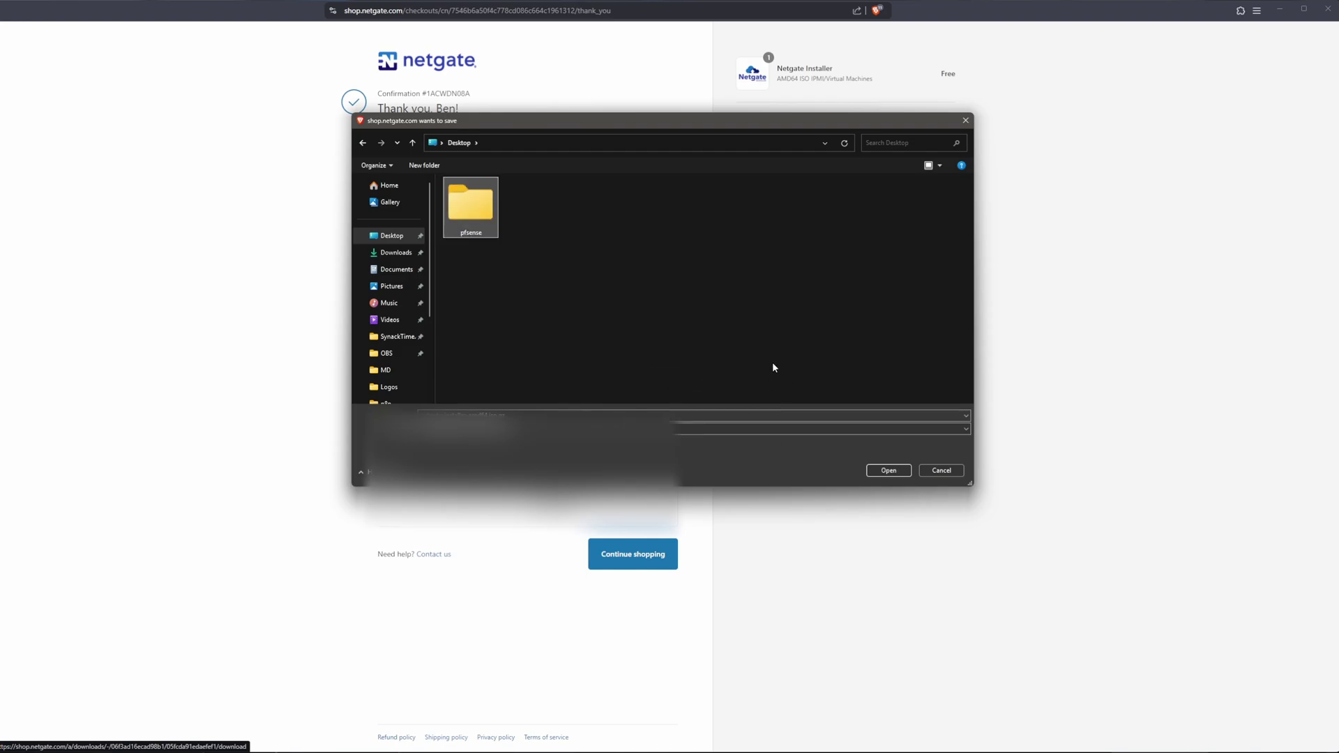
# Save netgate-installer-amd64.iso.gz into the pfsense folder
pyautogui.doubleClick(479, 209)
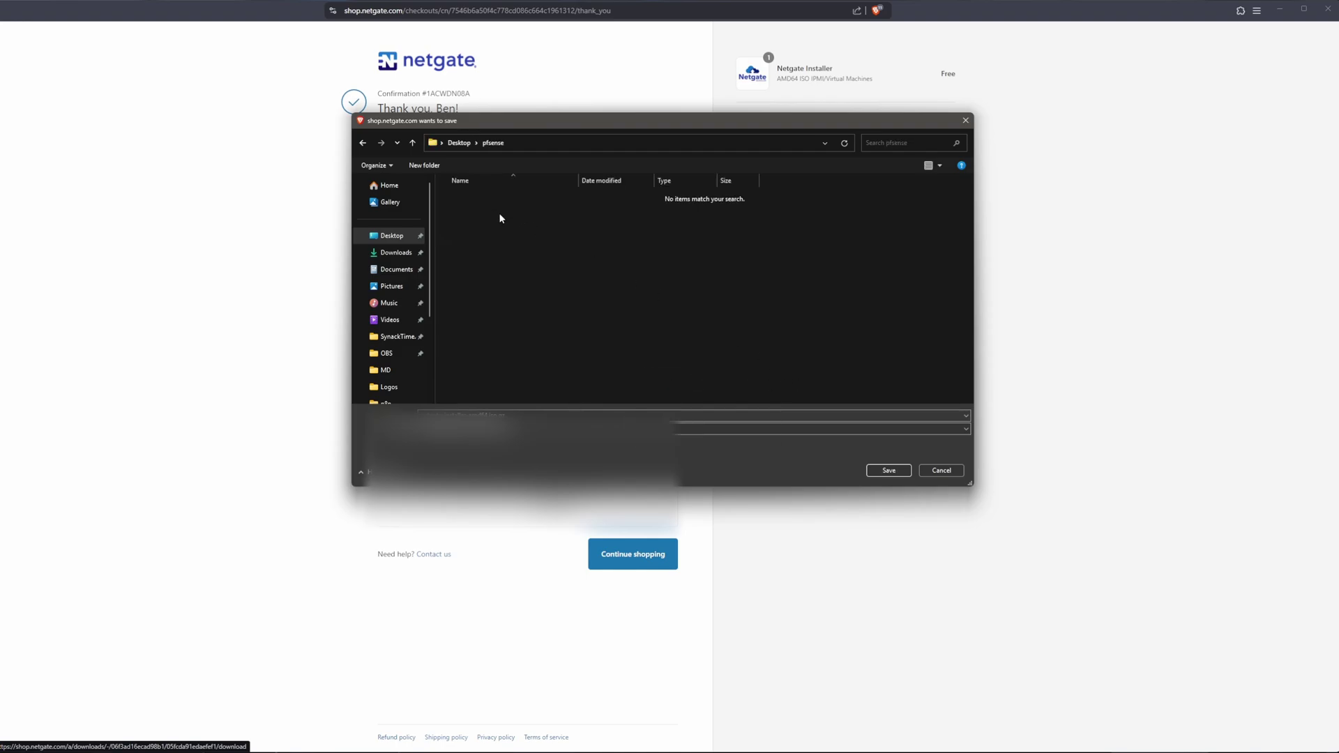
pyautogui.click(889, 470)
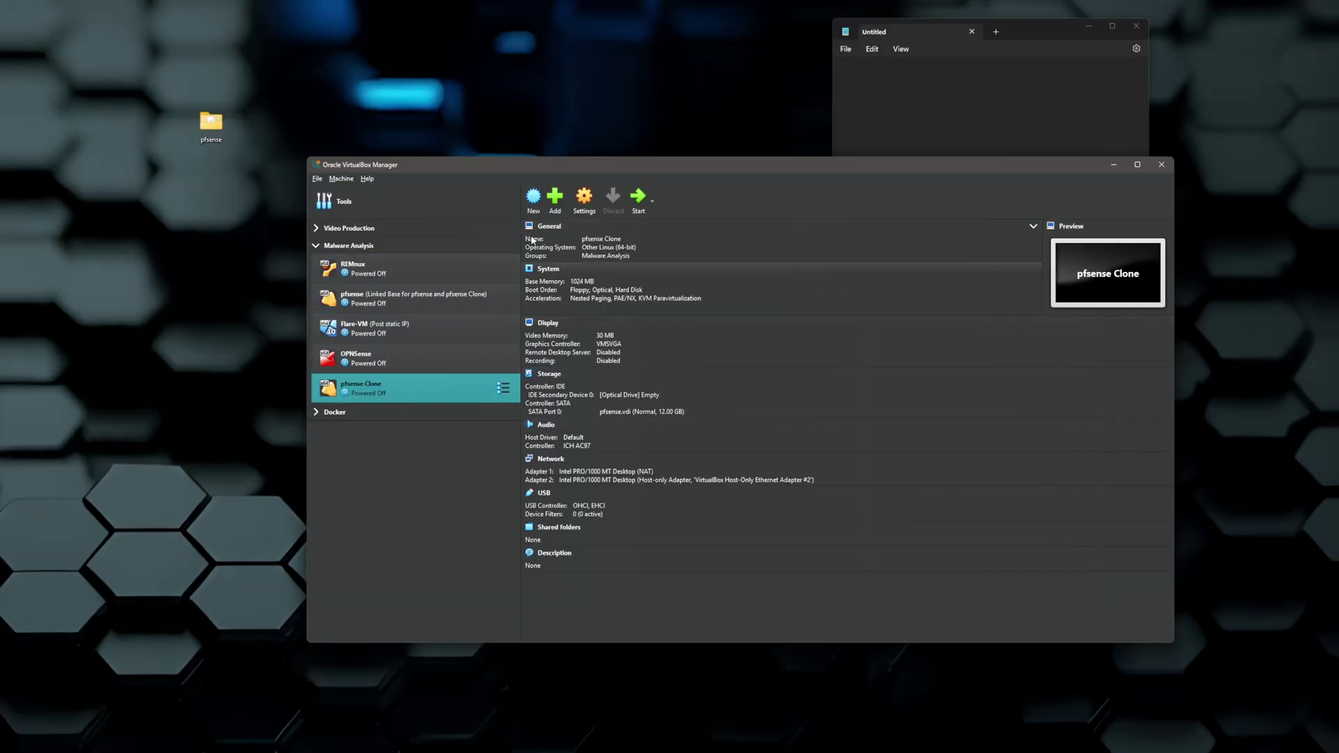
# Create a new VM and attach the netgate installer ISO chosen via Other..
pyautogui.click(534, 197)
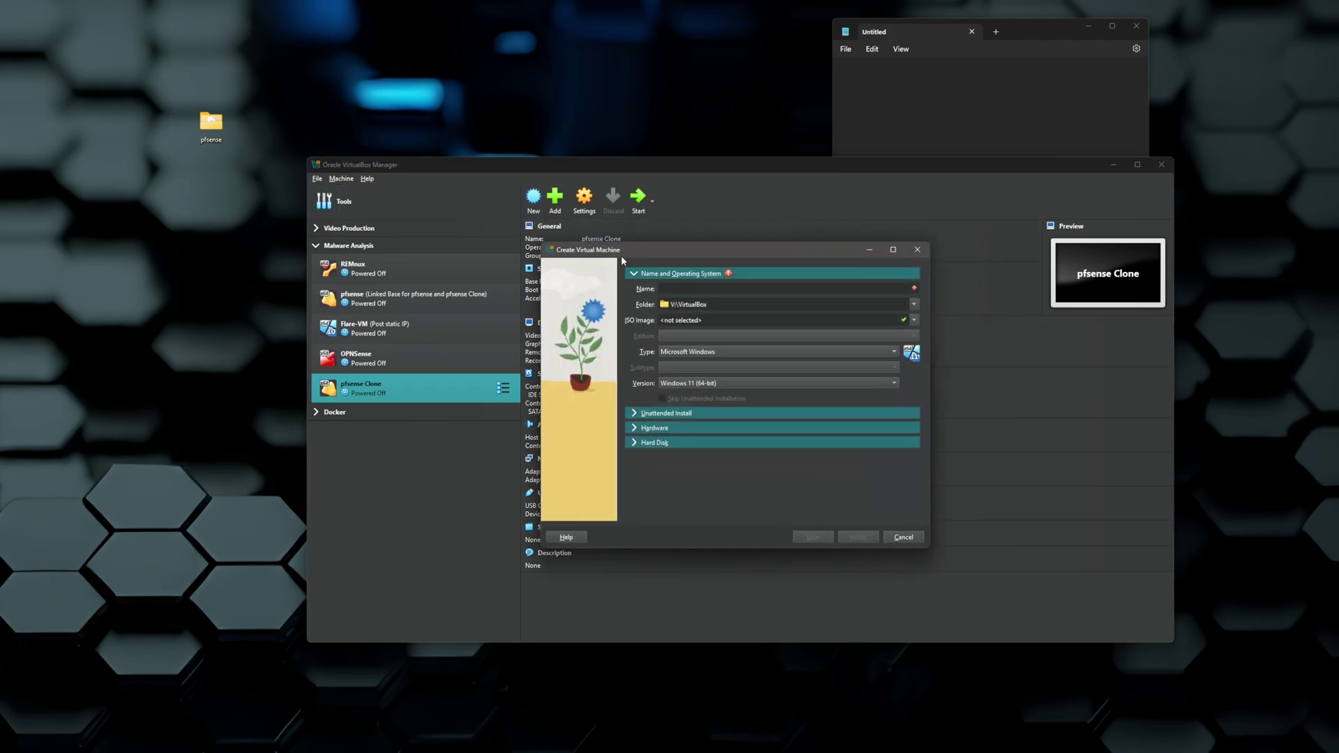
pyautogui.write('New pfsense')
pyautogui.click(896, 321)
pyautogui.click(917, 323)
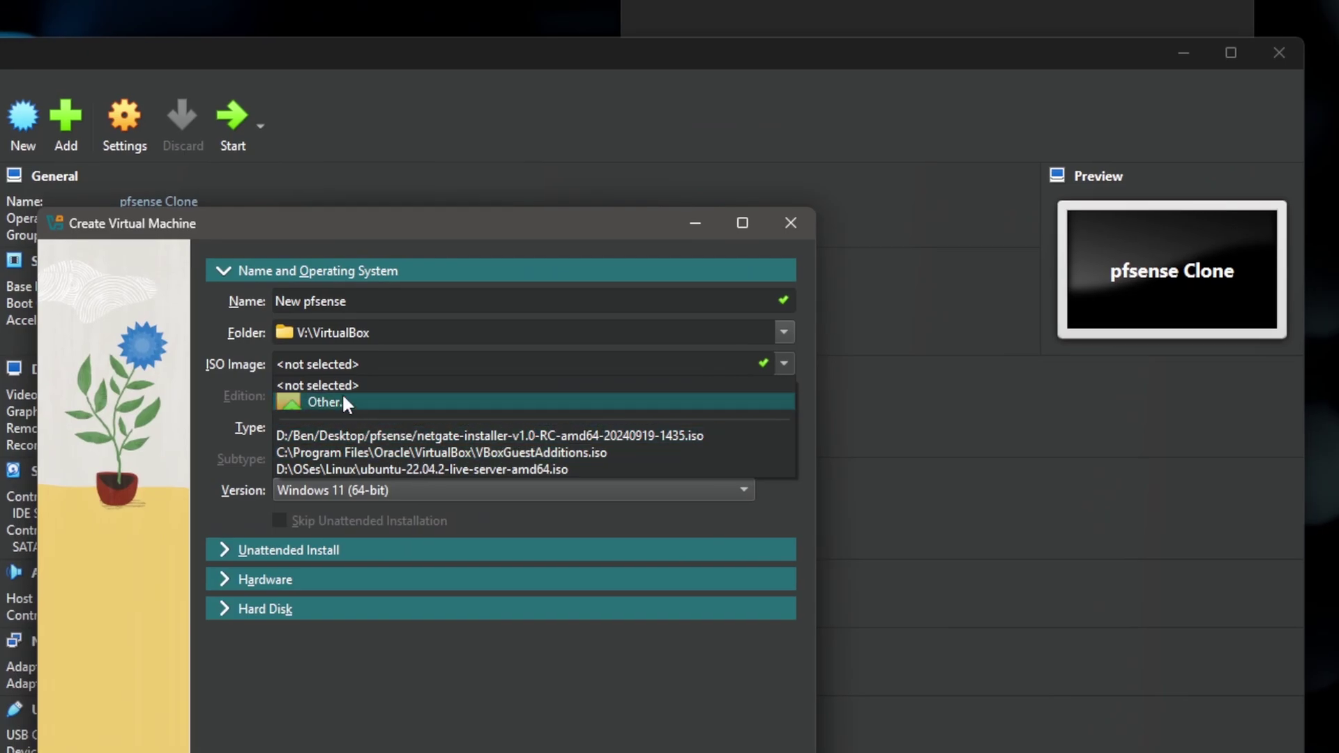
pyautogui.click(341, 400)
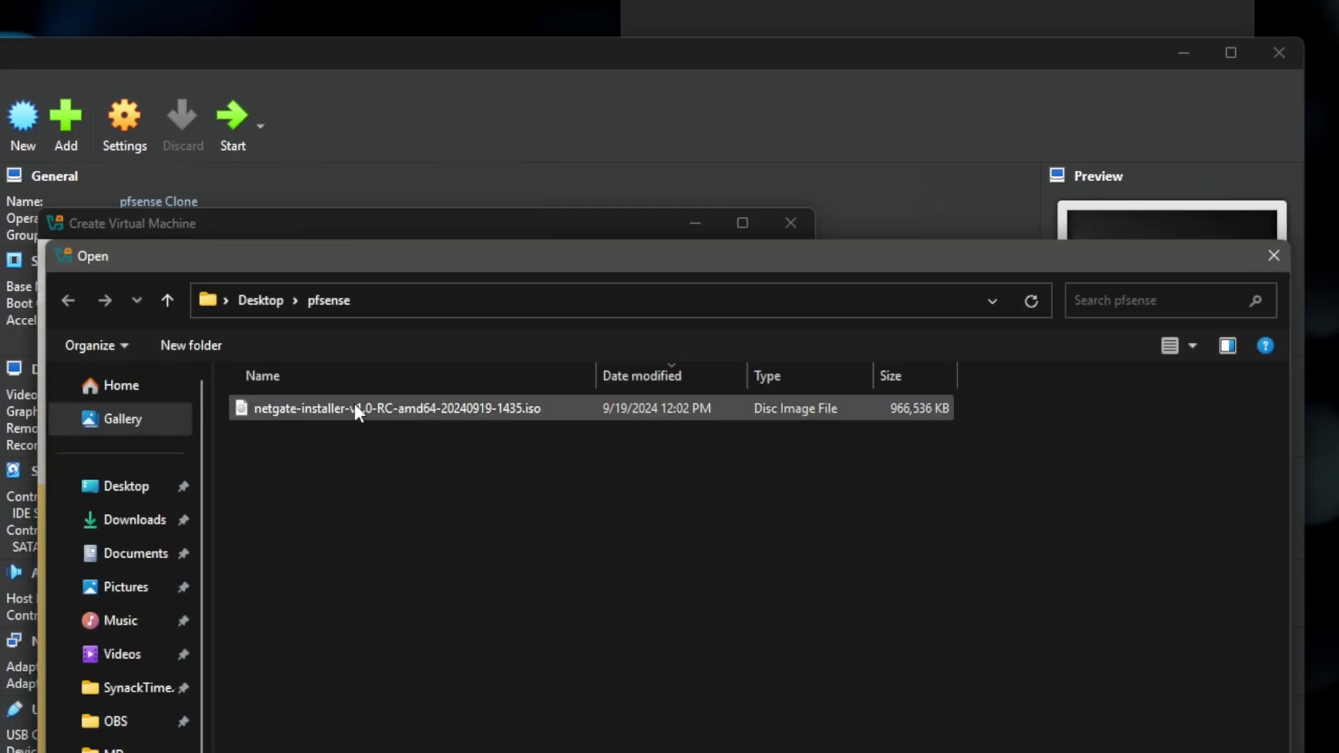
pyautogui.moveTo(355, 408)
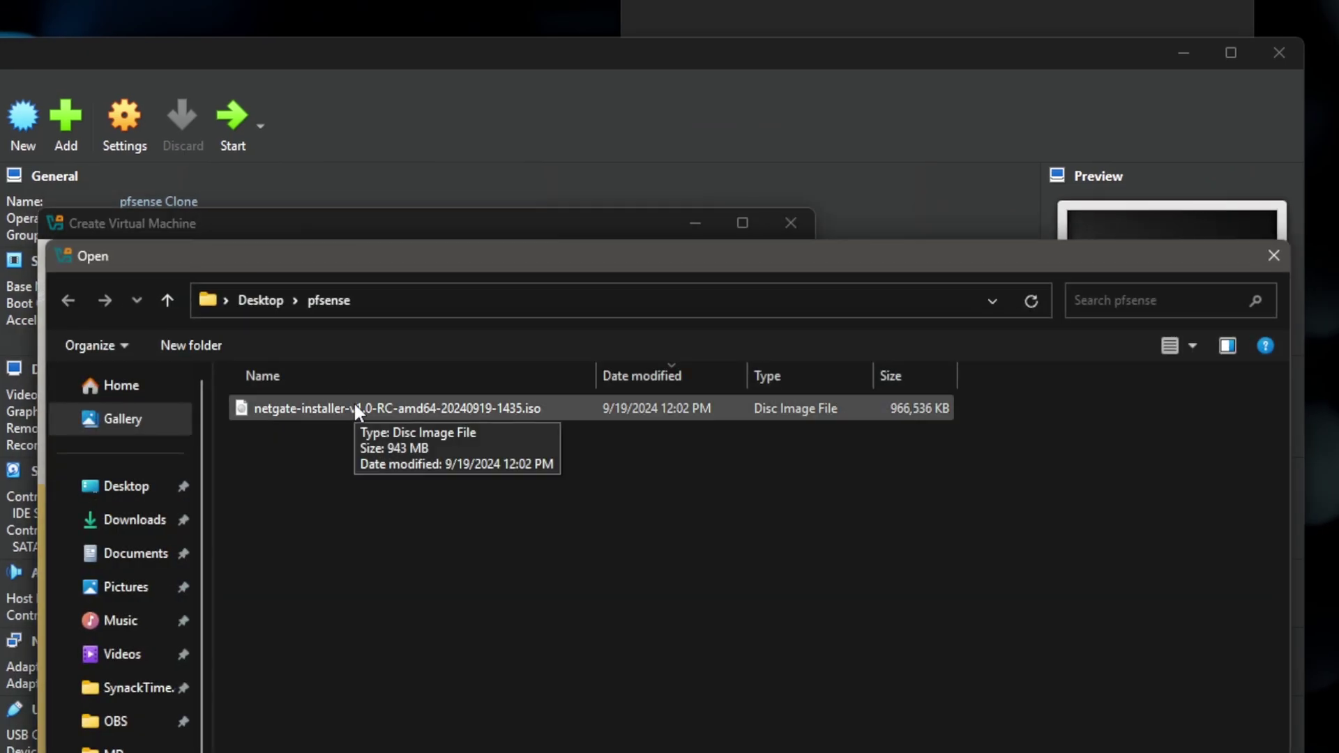
pyautogui.doubleClick(354, 409)
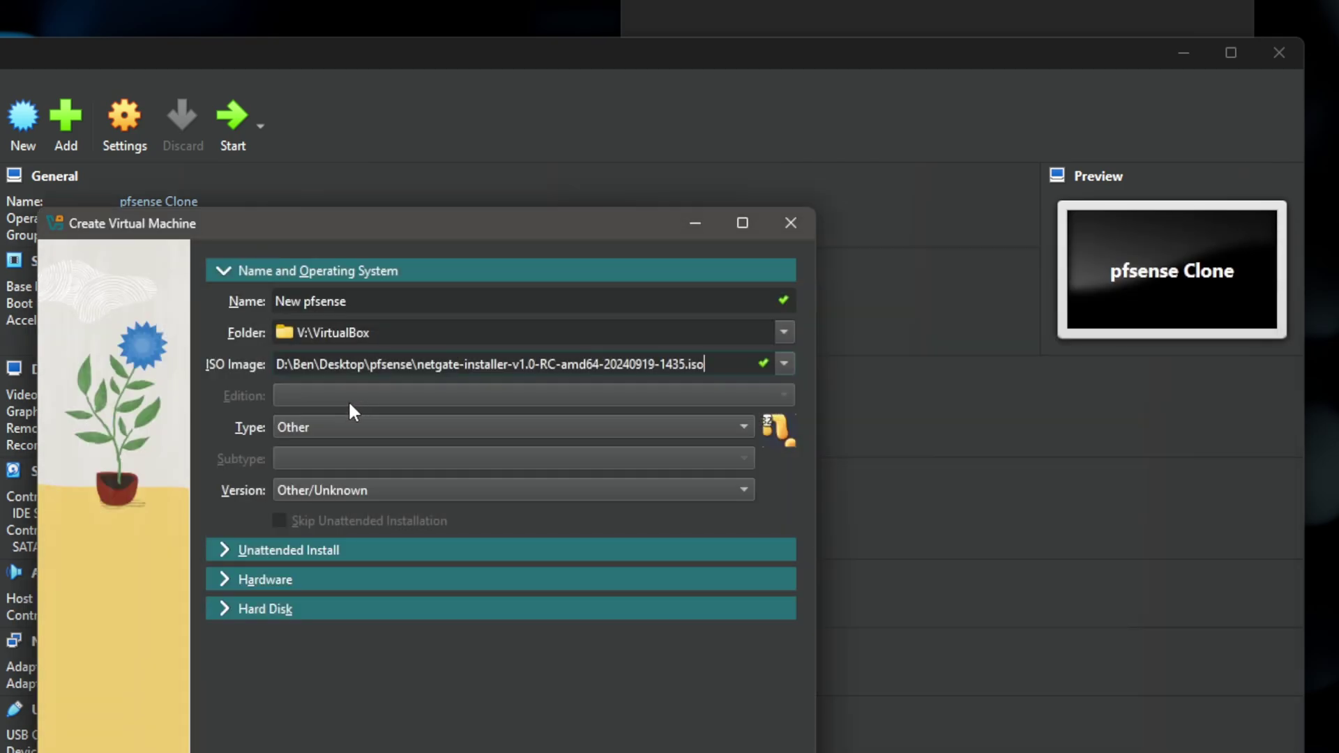
pyautogui.moveTo(367, 240); pyautogui.dragTo(511, 101)
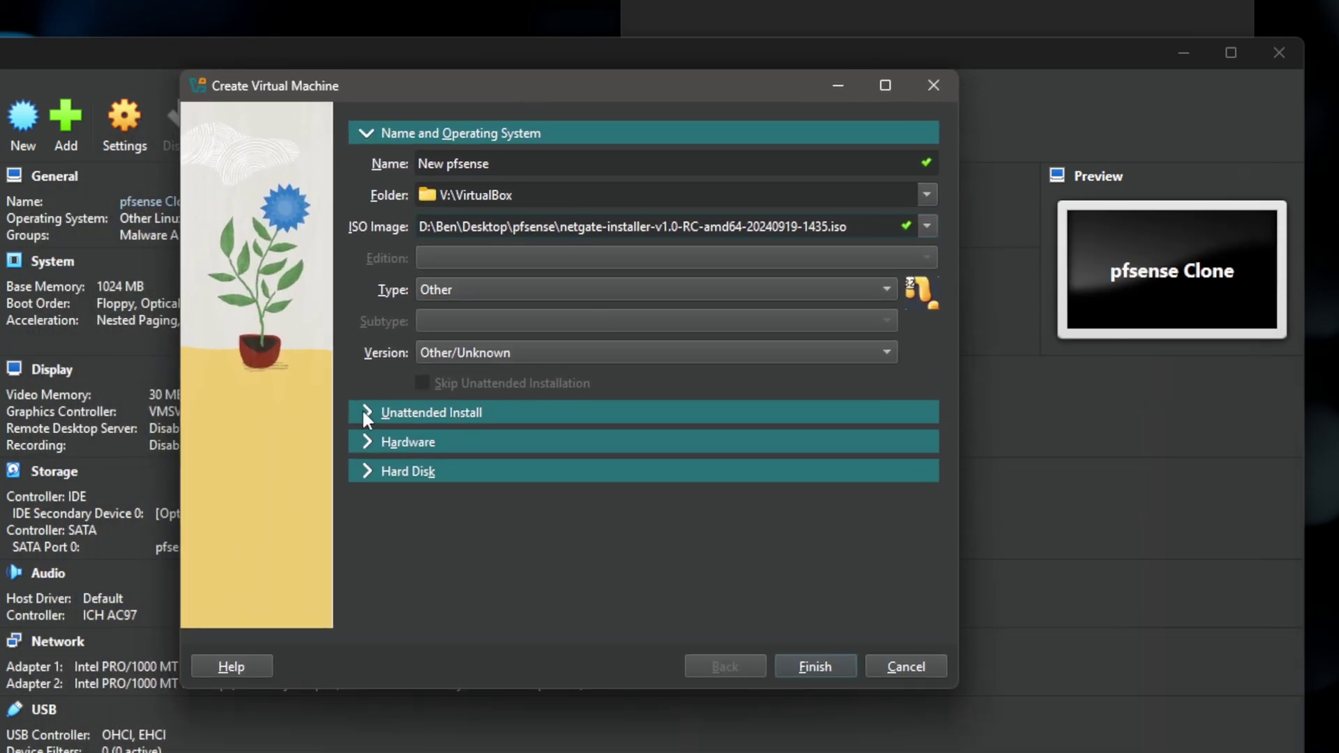
# Set the OS type to BSD and hardware to 4096 MB memory and 2 processors
pyautogui.click(471, 289)
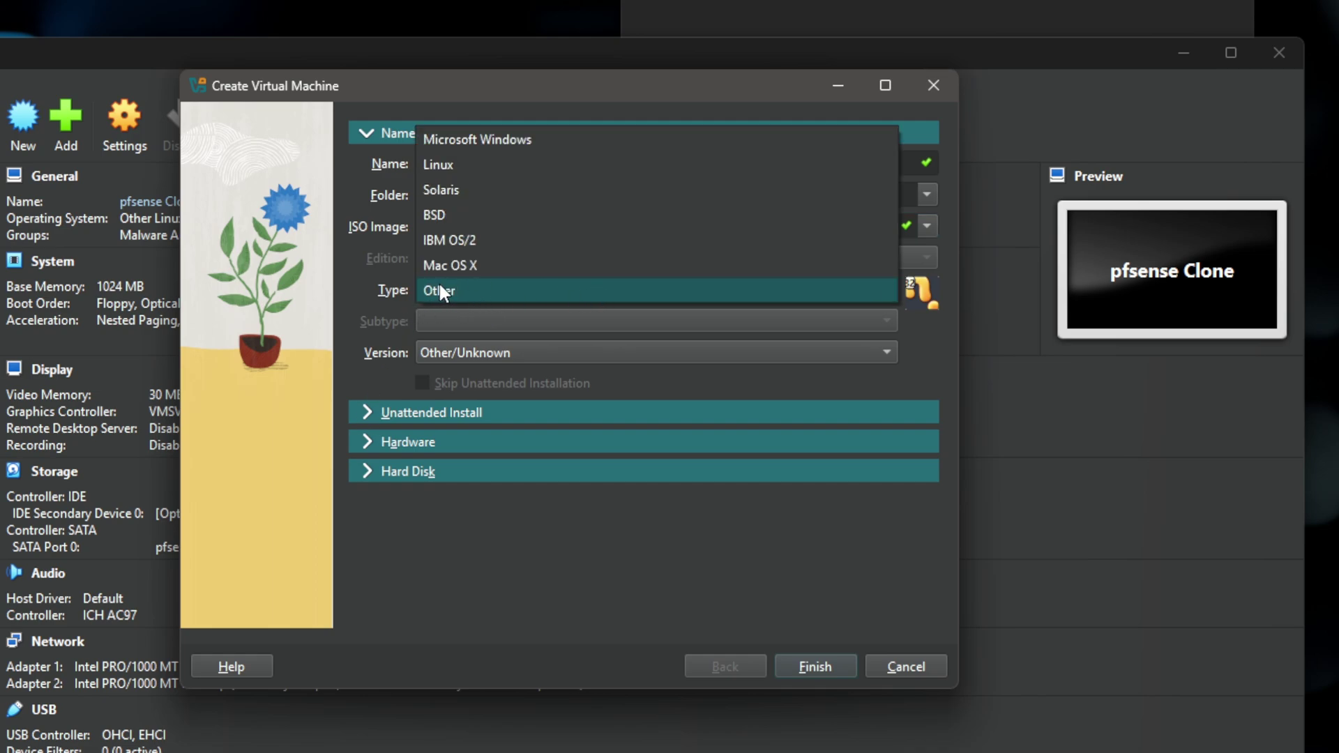
pyautogui.click(462, 213)
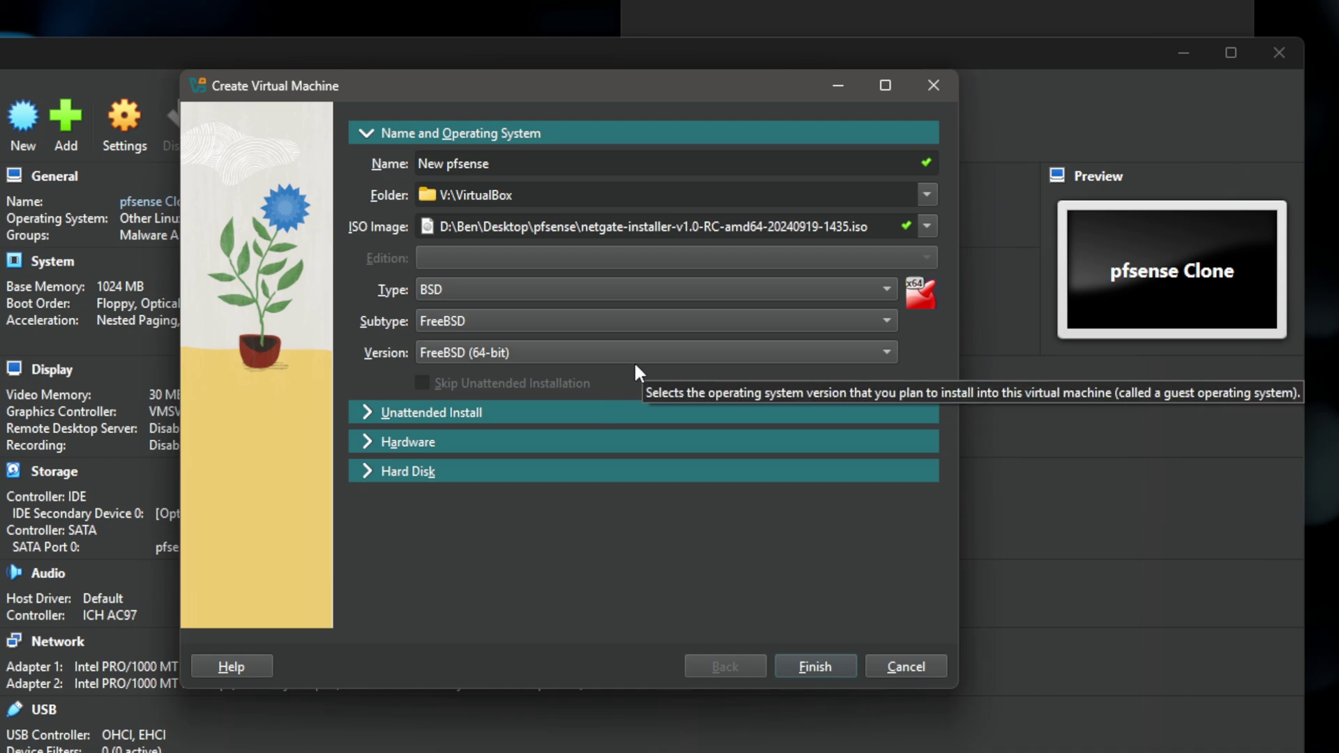
pyautogui.click(364, 413)
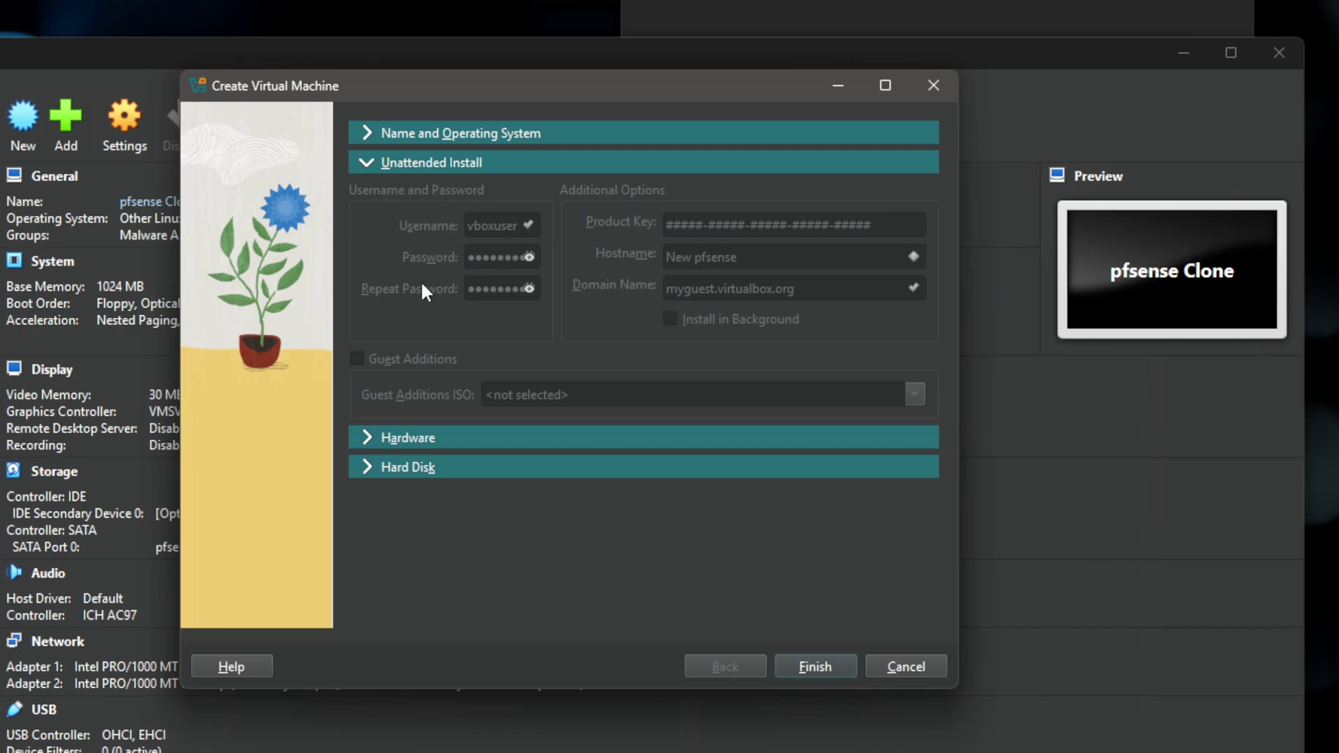
pyautogui.click(361, 437)
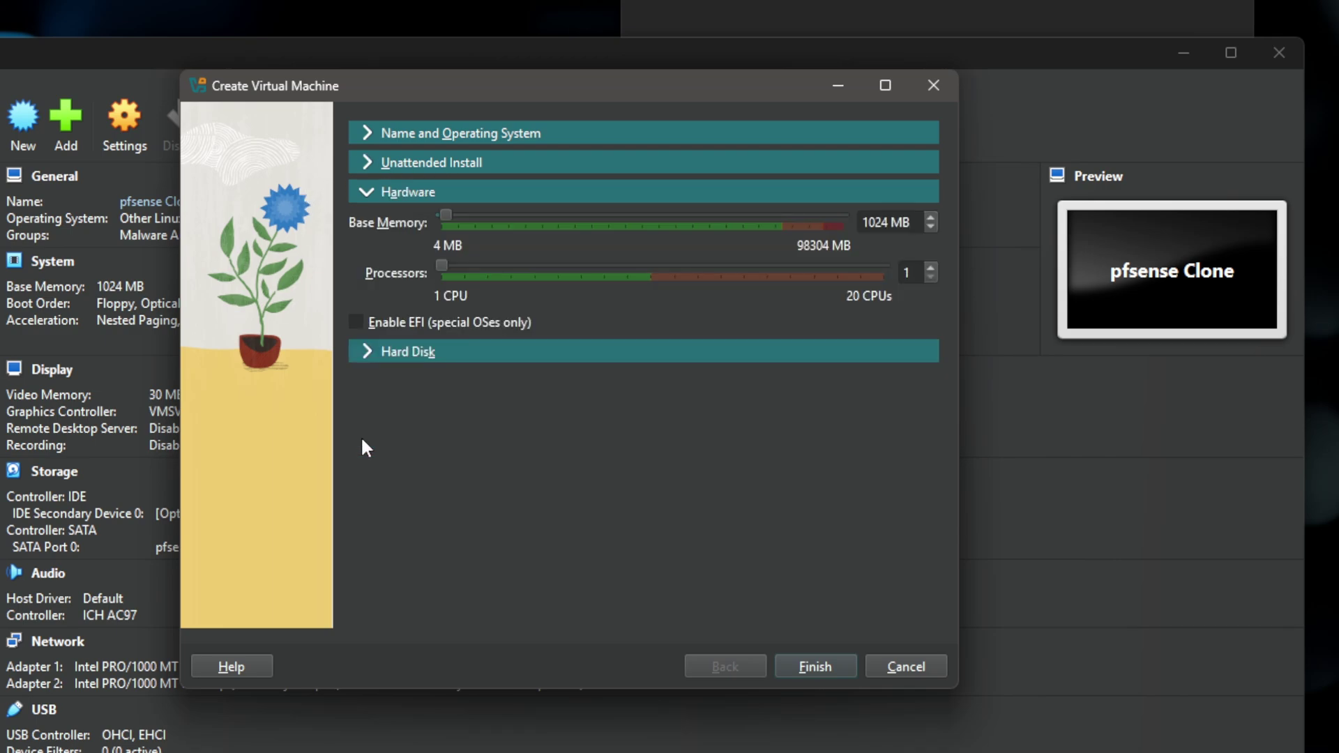
pyautogui.moveTo(449, 222); pyautogui.dragTo(461, 222)
pyautogui.moveTo(444, 270); pyautogui.dragTo(466, 270)
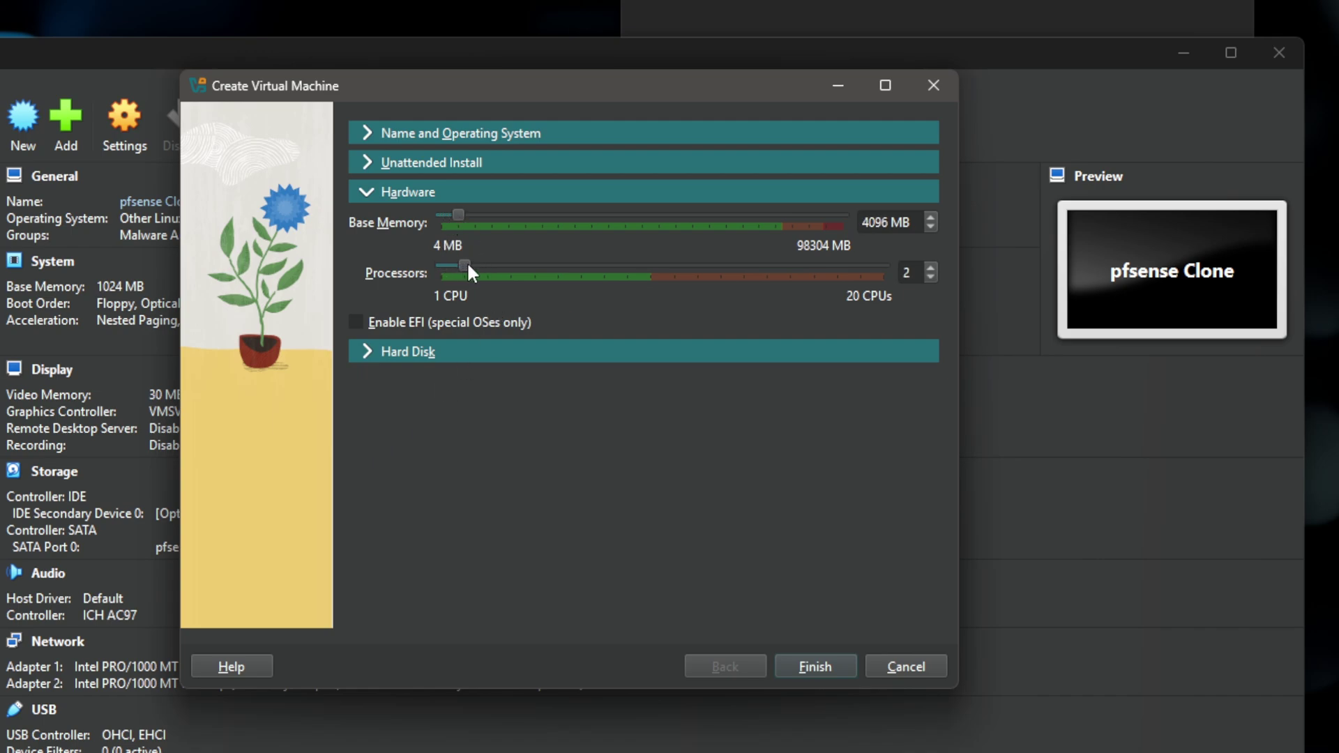
pyautogui.click(368, 352)
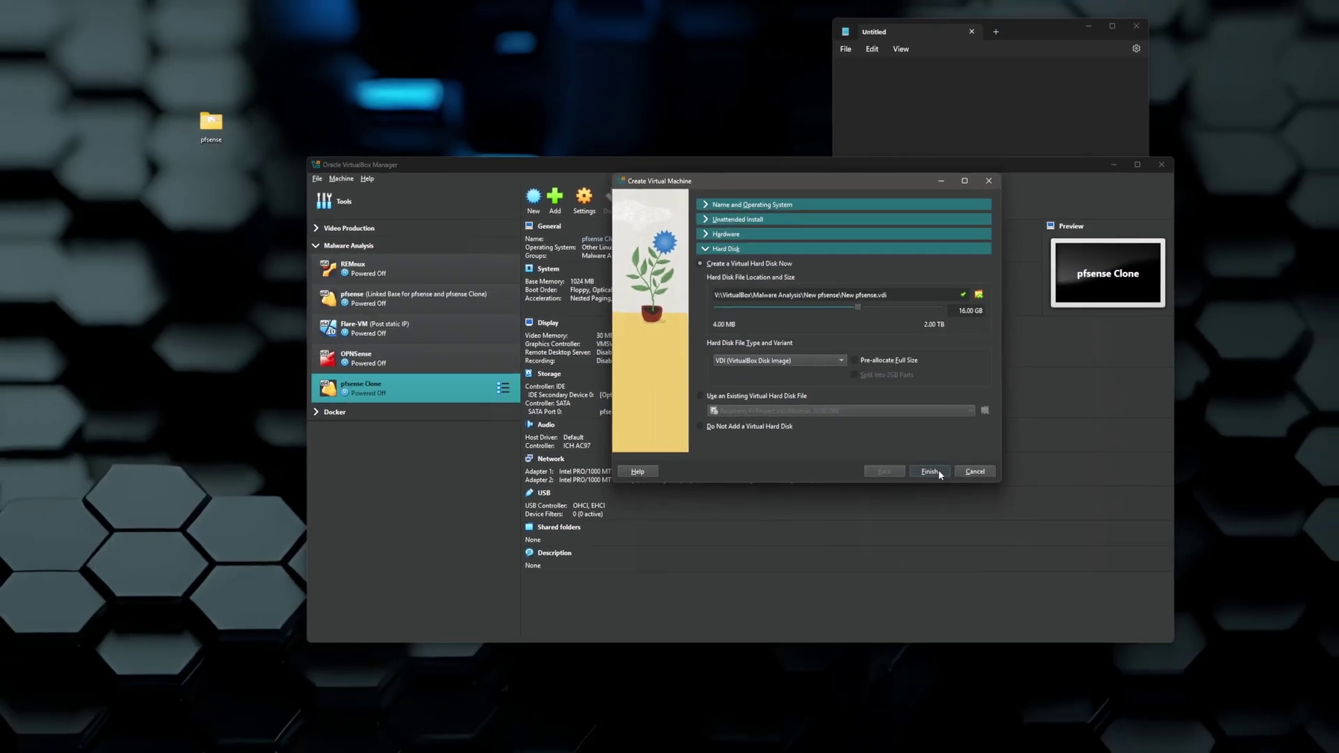
# Finish the New pfsense VM and copy Adapter 1's MAC address from its Network settings
pyautogui.click(931, 472)
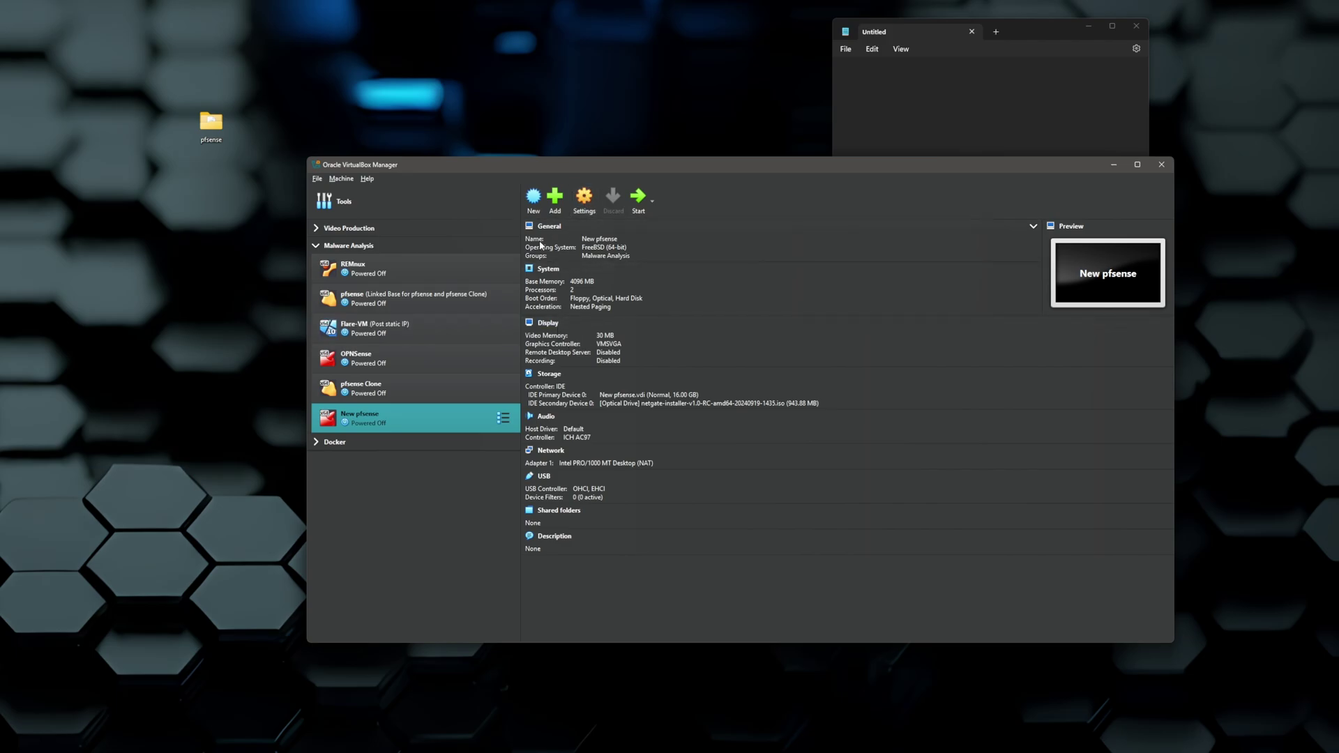
pyautogui.click(582, 202)
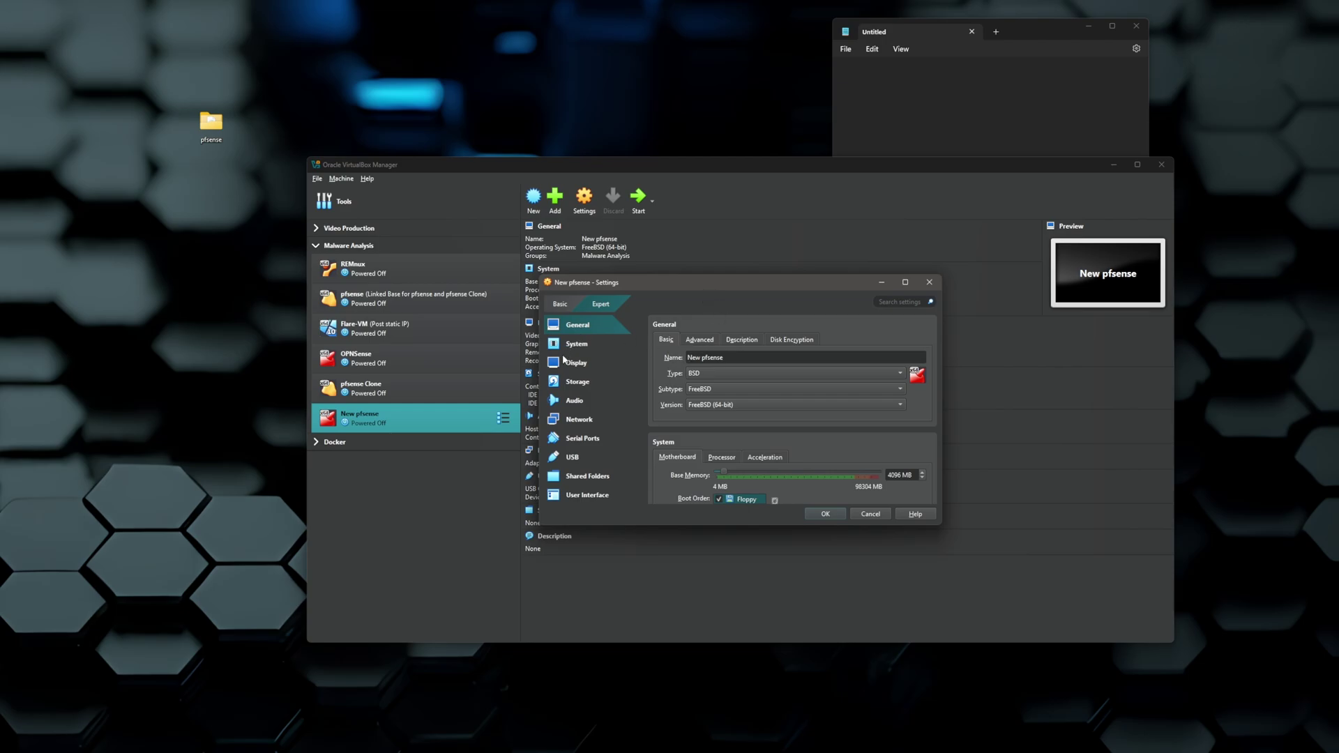
pyautogui.click(578, 421)
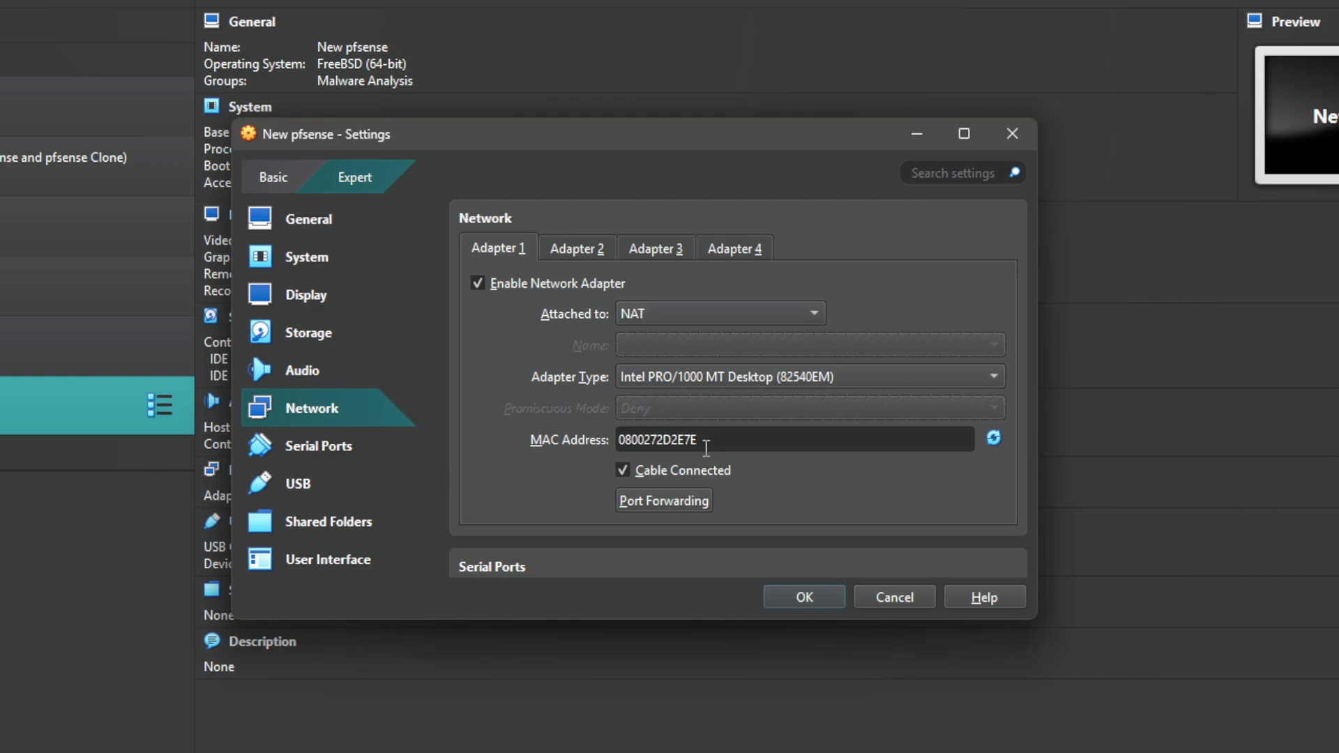
pyautogui.moveTo(714, 439); pyautogui.dragTo(585, 438)
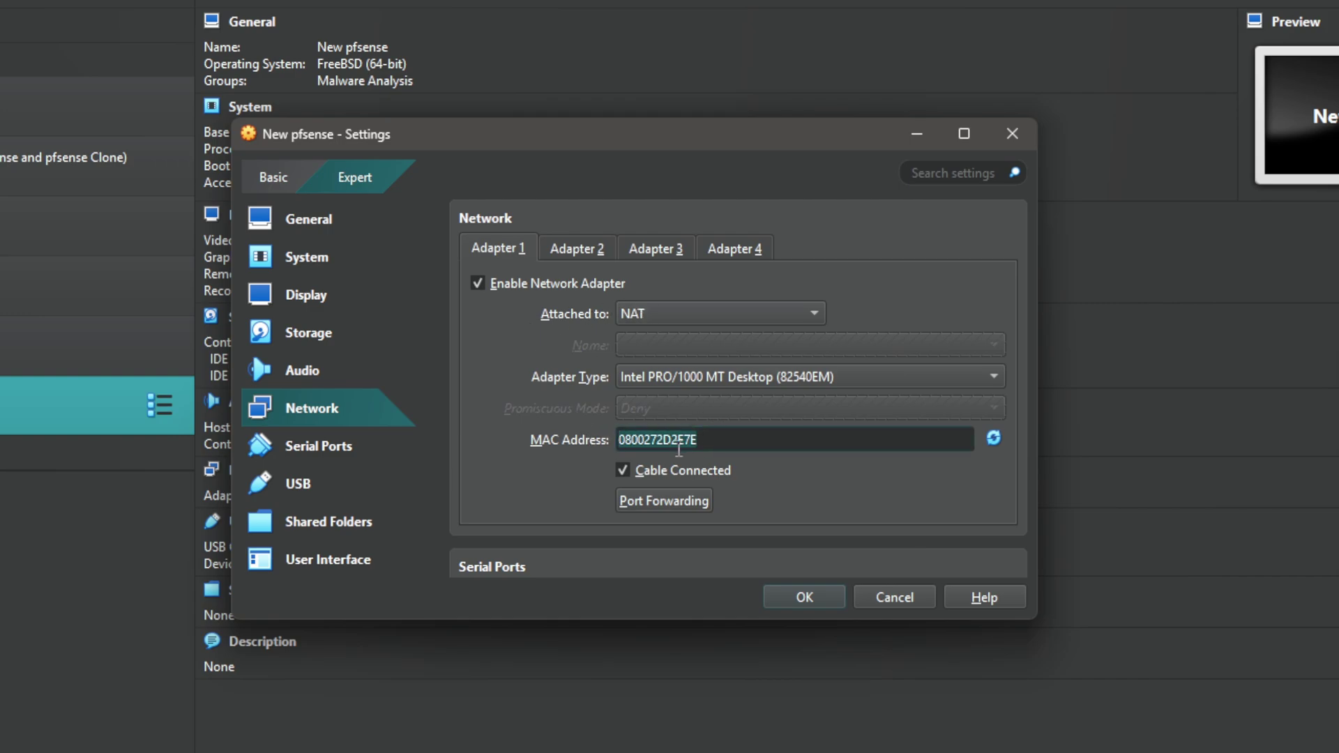
pyautogui.hotkey('ctrl', 'c')
# Record the MAC in Notepad as 'WAN - 0800272D2E7E'
pyautogui.hotkey('alt', 'Tab')
pyautogui.moveTo(1055, 63); pyautogui.dragTo(1115, 283)
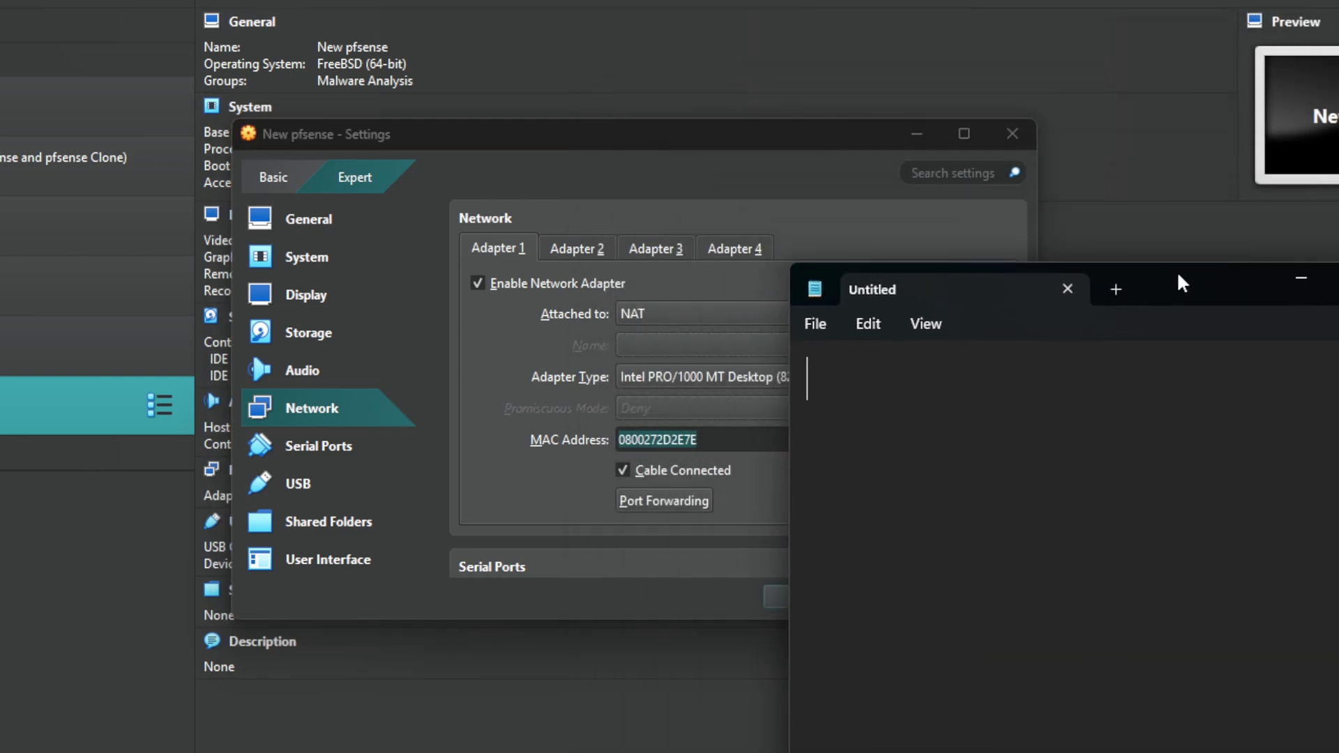
pyautogui.click(973, 487)
pyautogui.write('WAN -')
pyautogui.hotkey('ctrl', 'v')
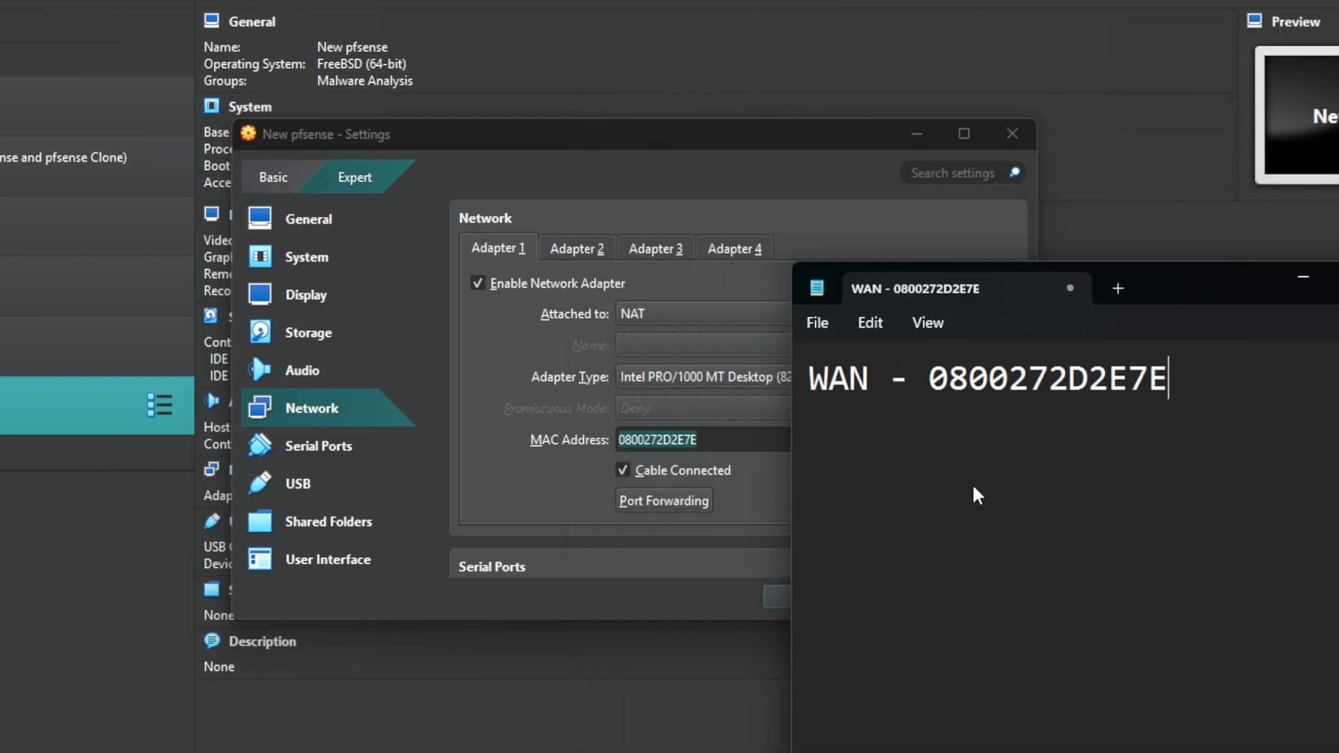
pyautogui.press('Return')
pyautogui.moveTo(1171, 289)
pyautogui.mouseDown()
pyautogui.moveTo(1332, 270)
pyautogui.moveTo(1338, 281)
pyautogui.mouseUp()
# Enable Adapter 2 and attach it to the Host-only network
pyautogui.click(575, 251)
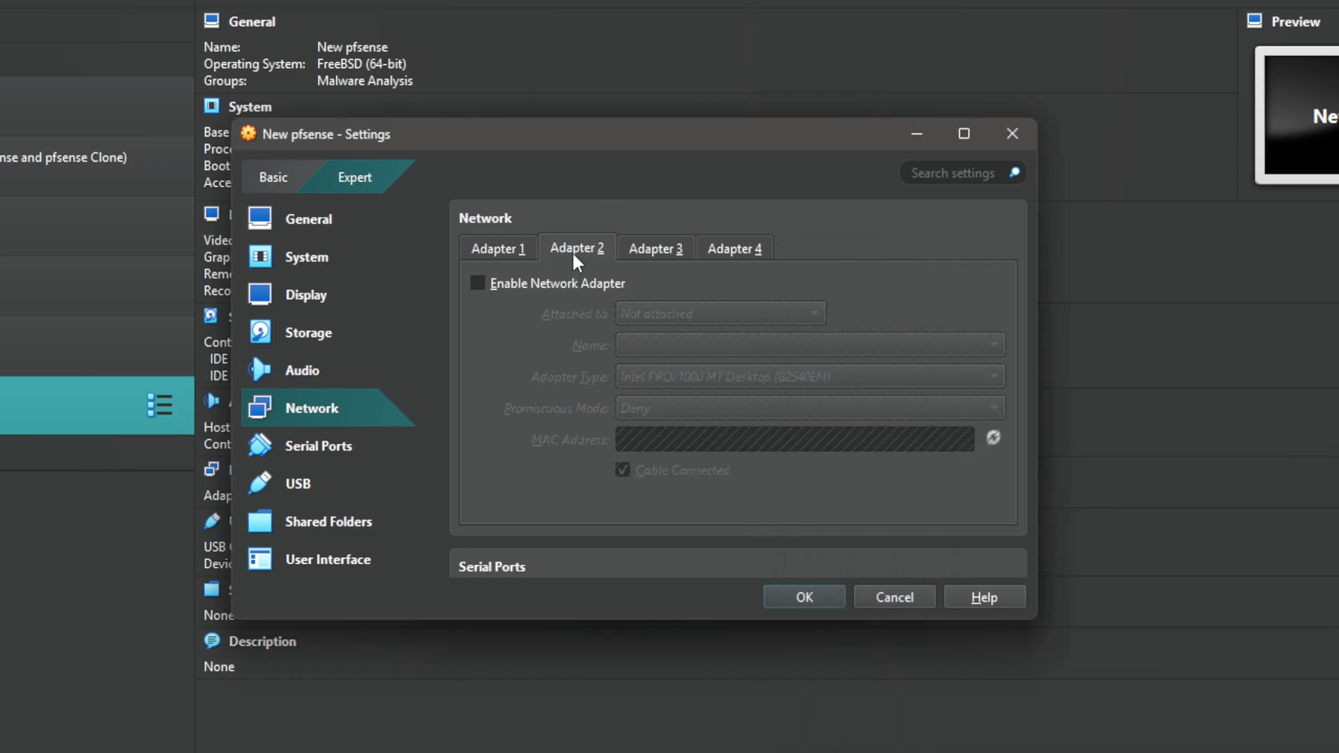
pyautogui.click(549, 285)
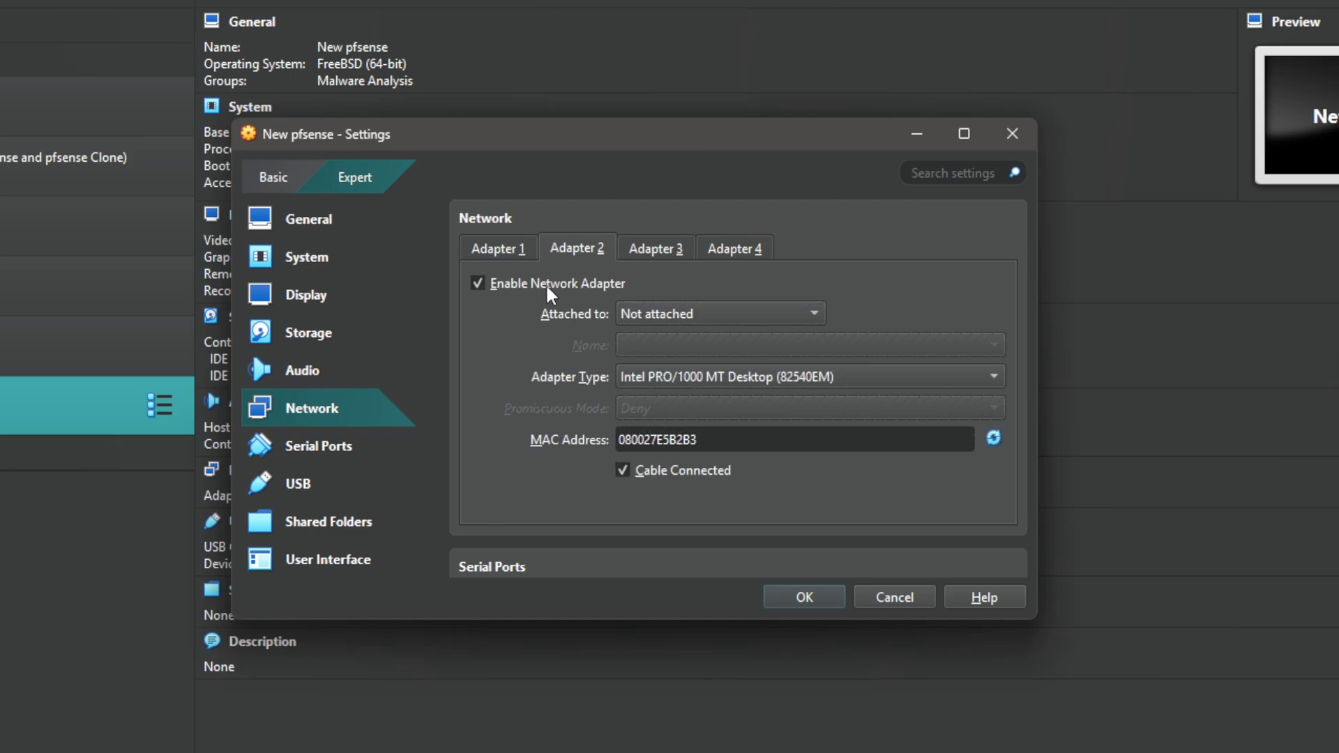
pyautogui.click(752, 316)
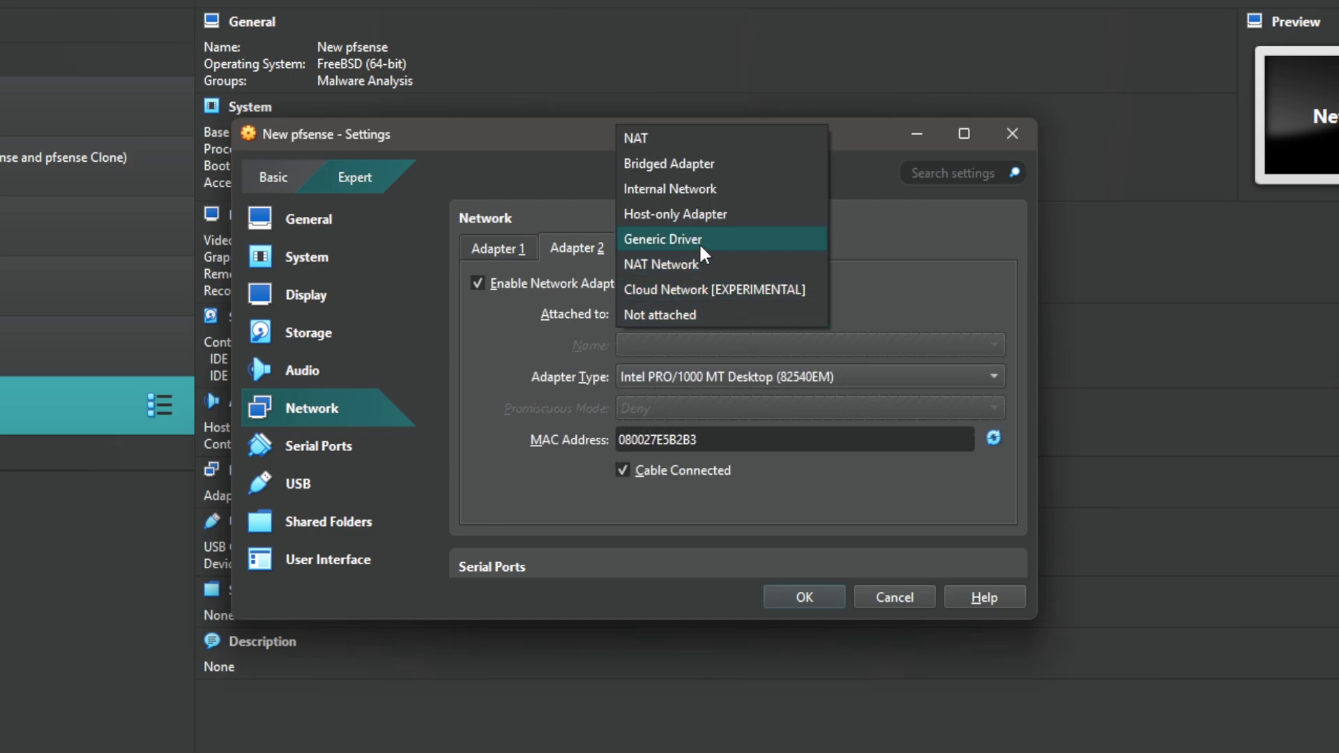
pyautogui.click(695, 213)
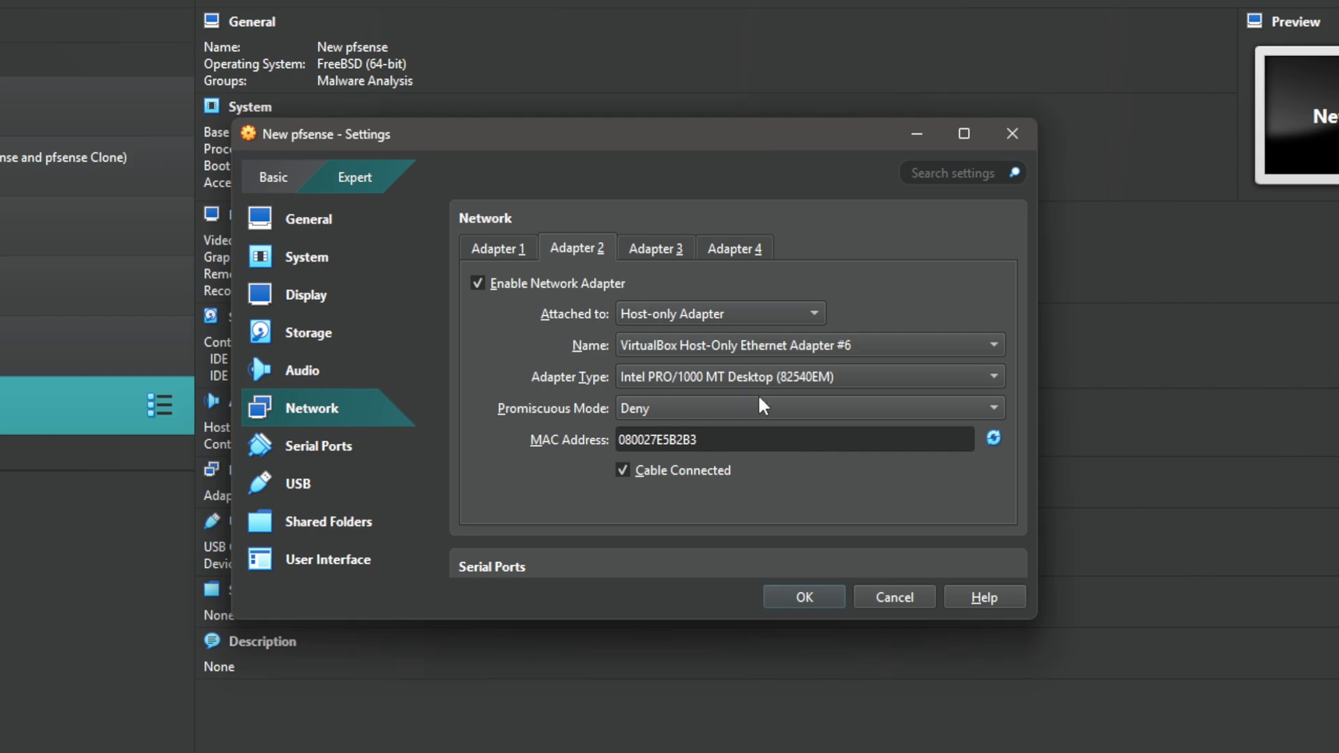
# Copy Adapter 2's MAC 080027E5B2B3 into the Notepad note as the LAN line
pyautogui.doubleClick(726, 441)
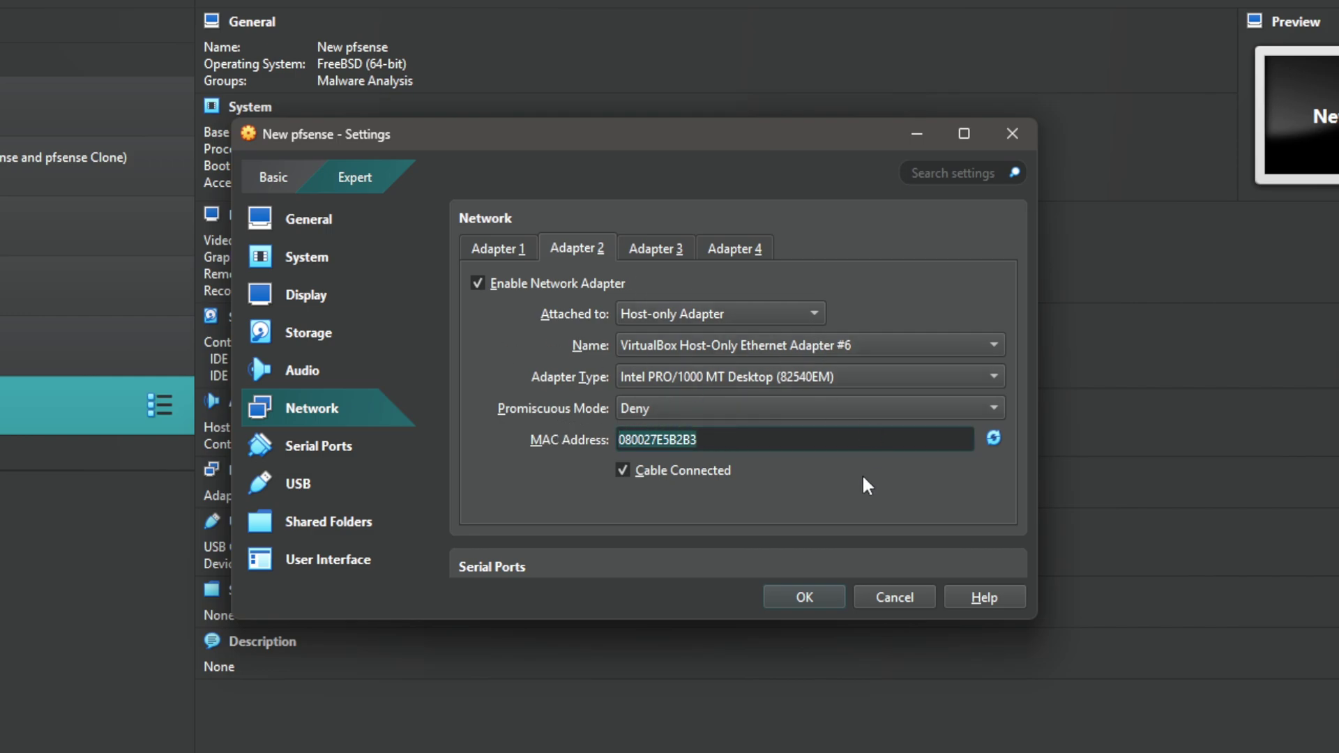
pyautogui.click(730, 439)
pyautogui.moveTo(729, 440); pyautogui.dragTo(585, 444)
pyautogui.hotkey('alt', 'Tab')
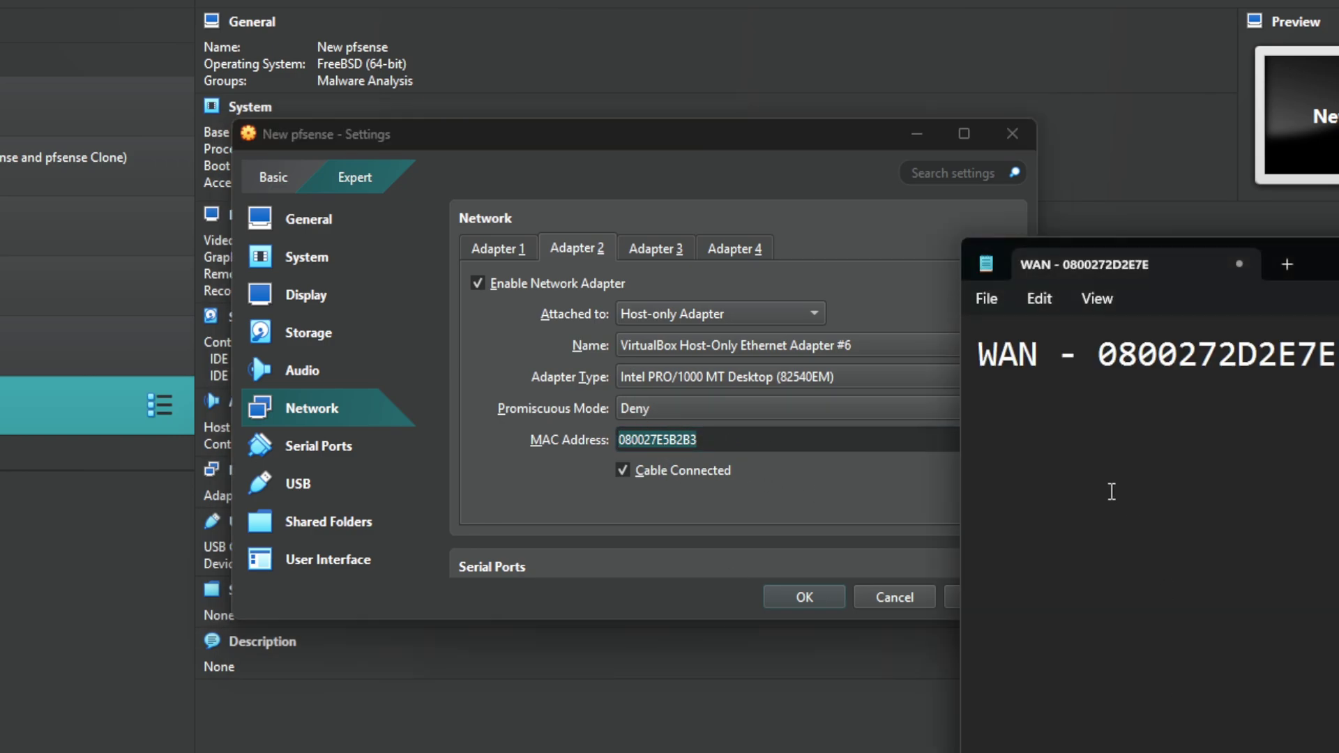
pyautogui.press('Return')
pyautogui.write('LAN -')
pyautogui.hotkey('ctrl', 'v')
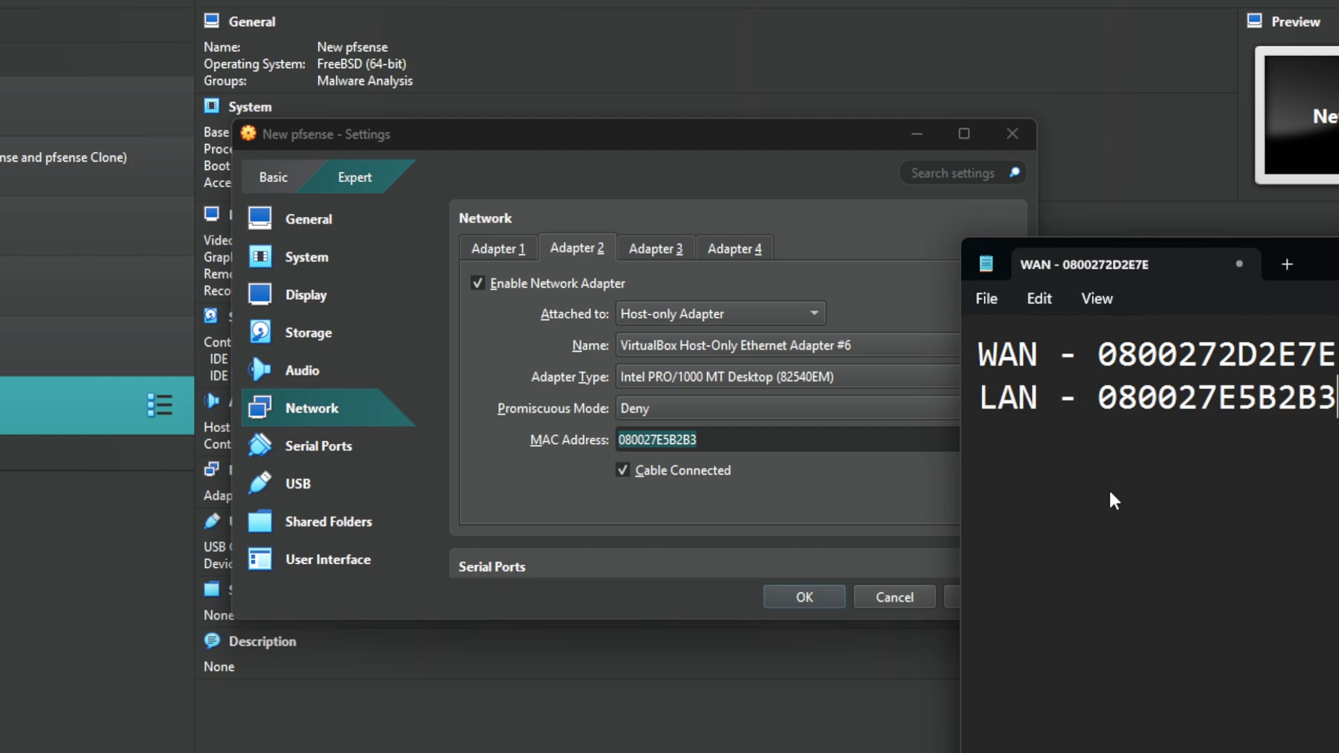
pyautogui.moveTo(1150, 264); pyautogui.dragTo(1122, 250)
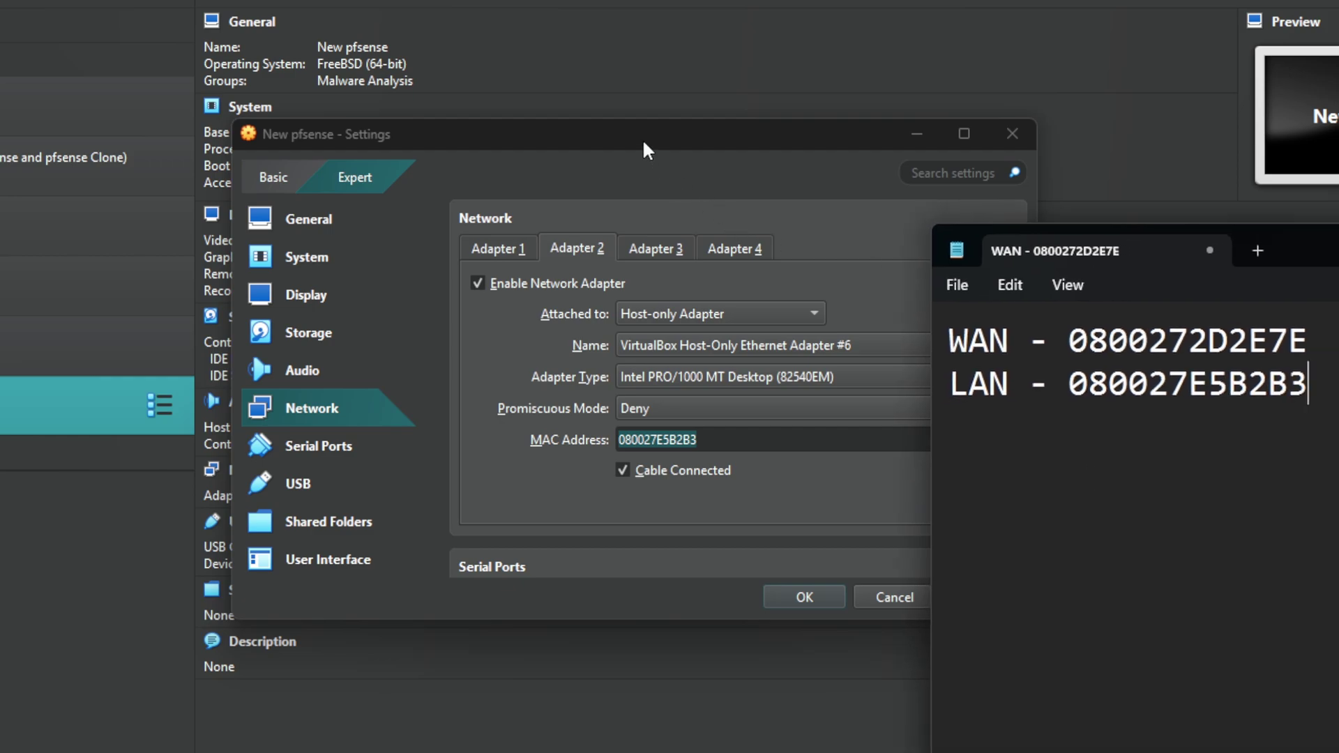
pyautogui.click(652, 158)
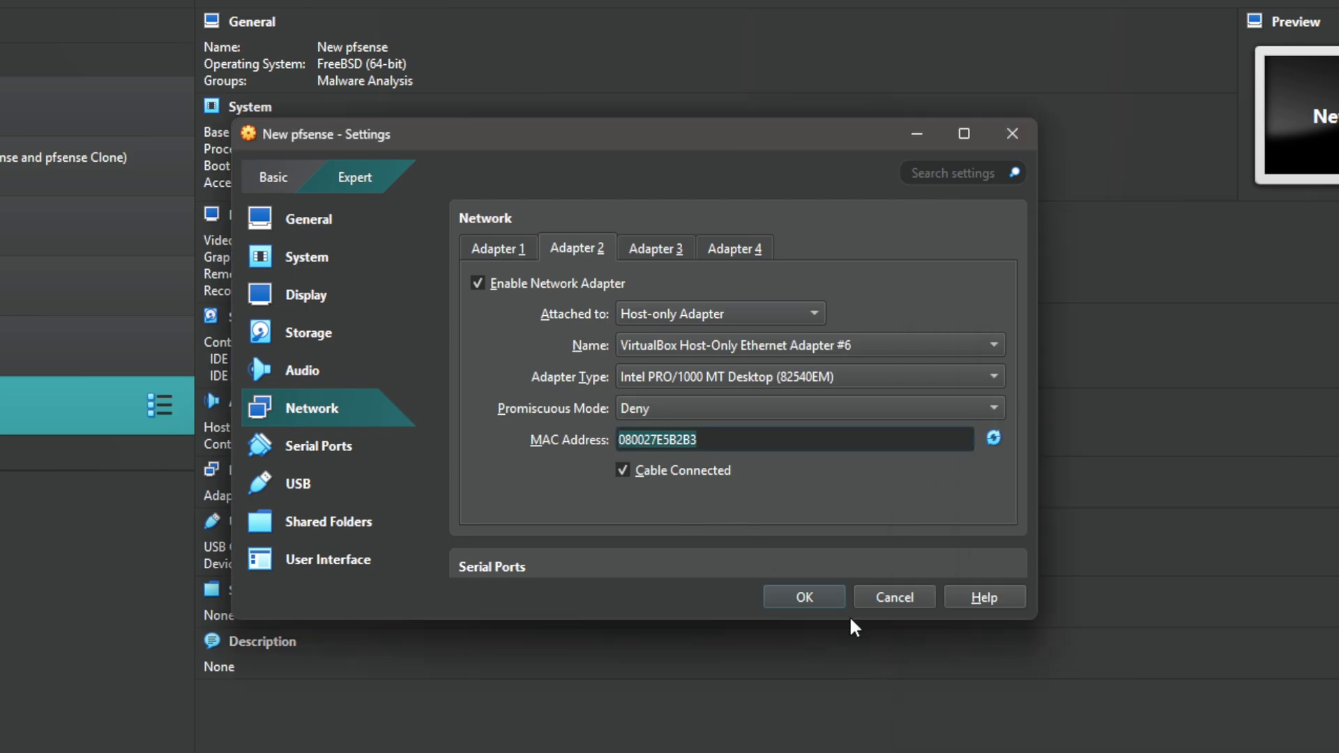
# Save the settings, boot New pfsense, accept the copyright notice and choose Install pfSense
pyautogui.click(798, 597)
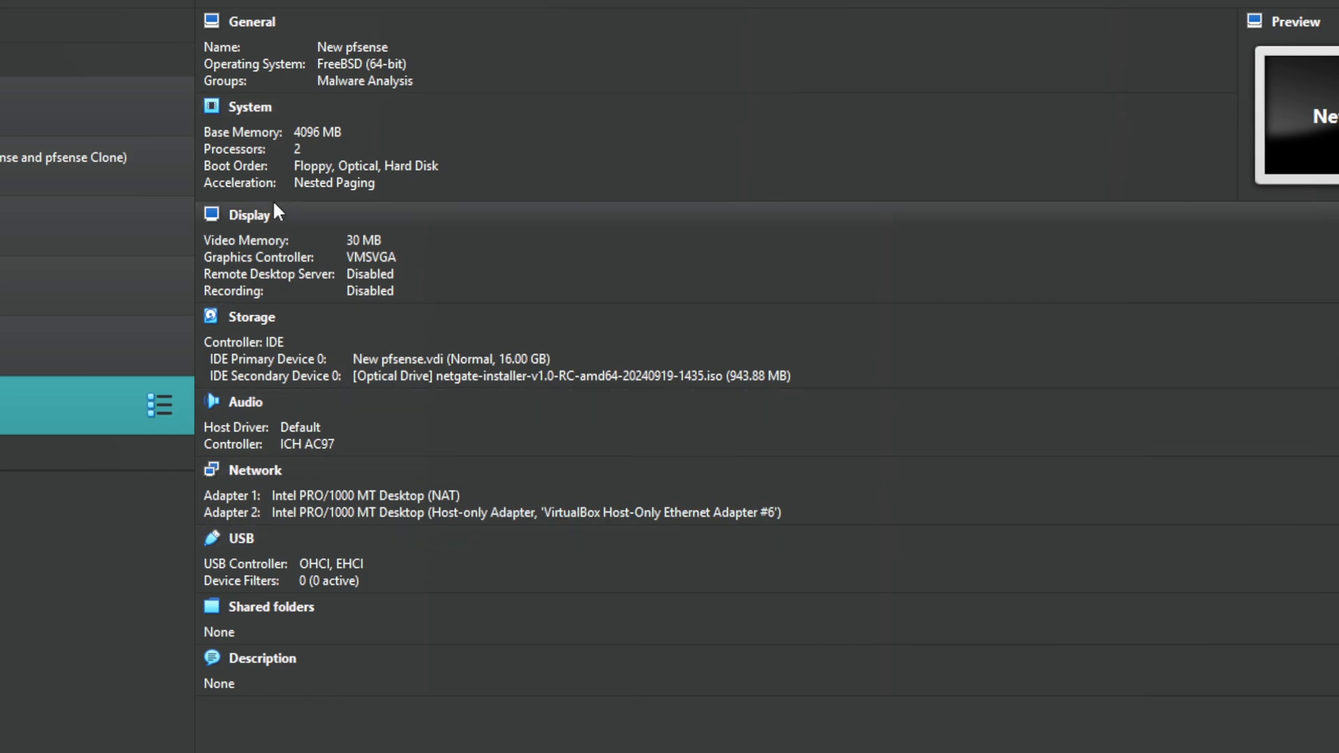
pyautogui.moveTo(637, 200)
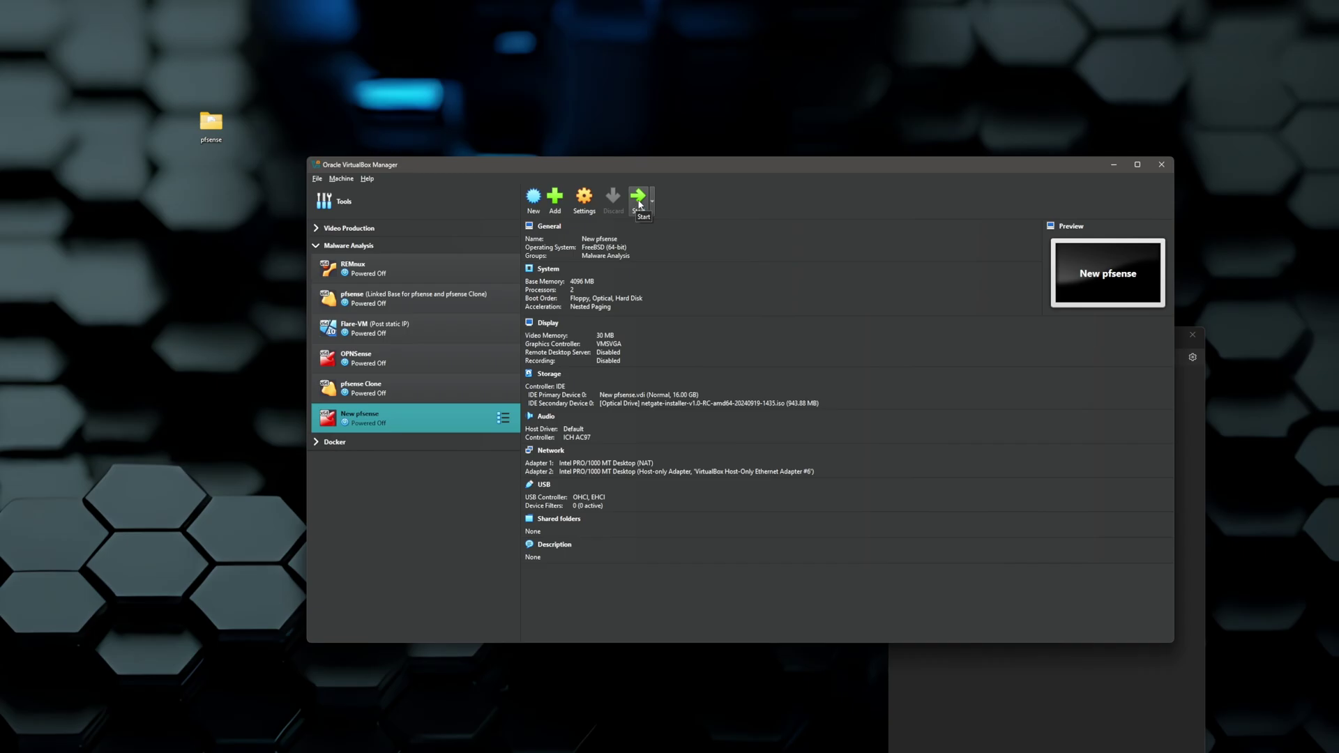
pyautogui.click(639, 202)
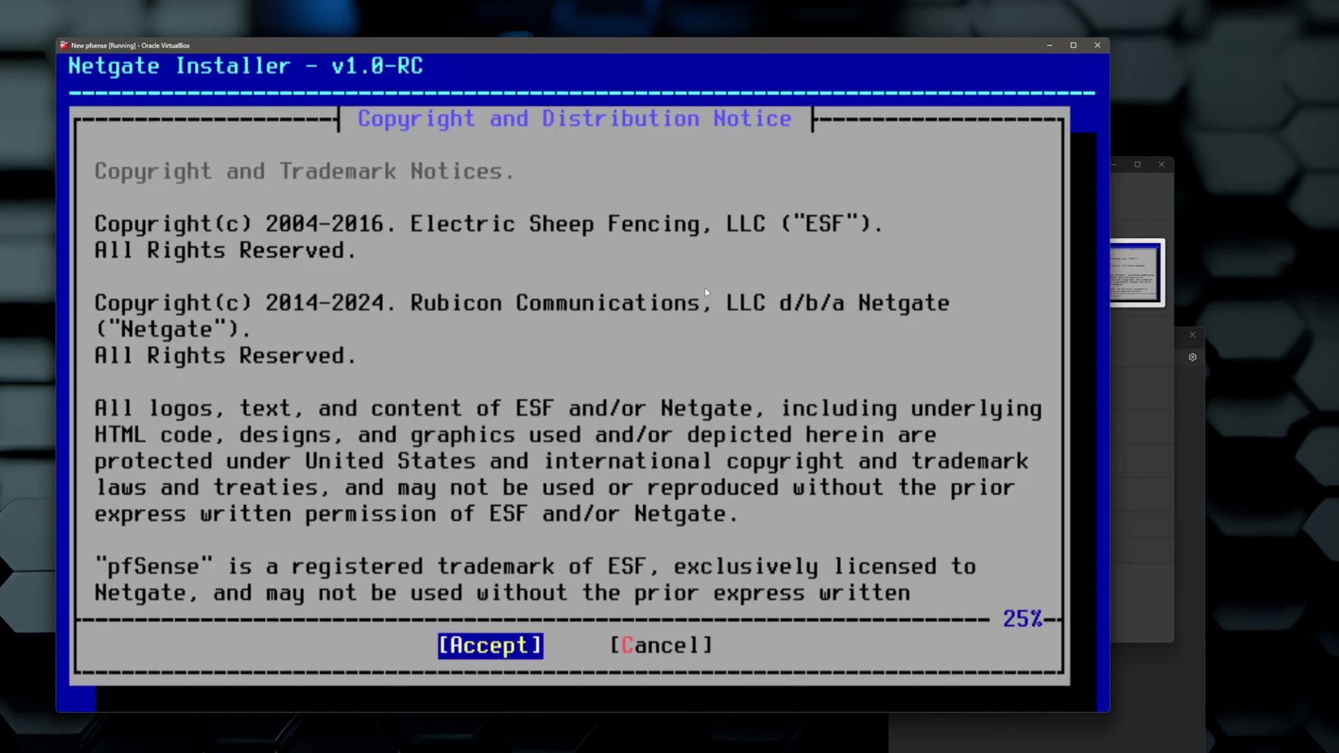
pyautogui.press('Return')
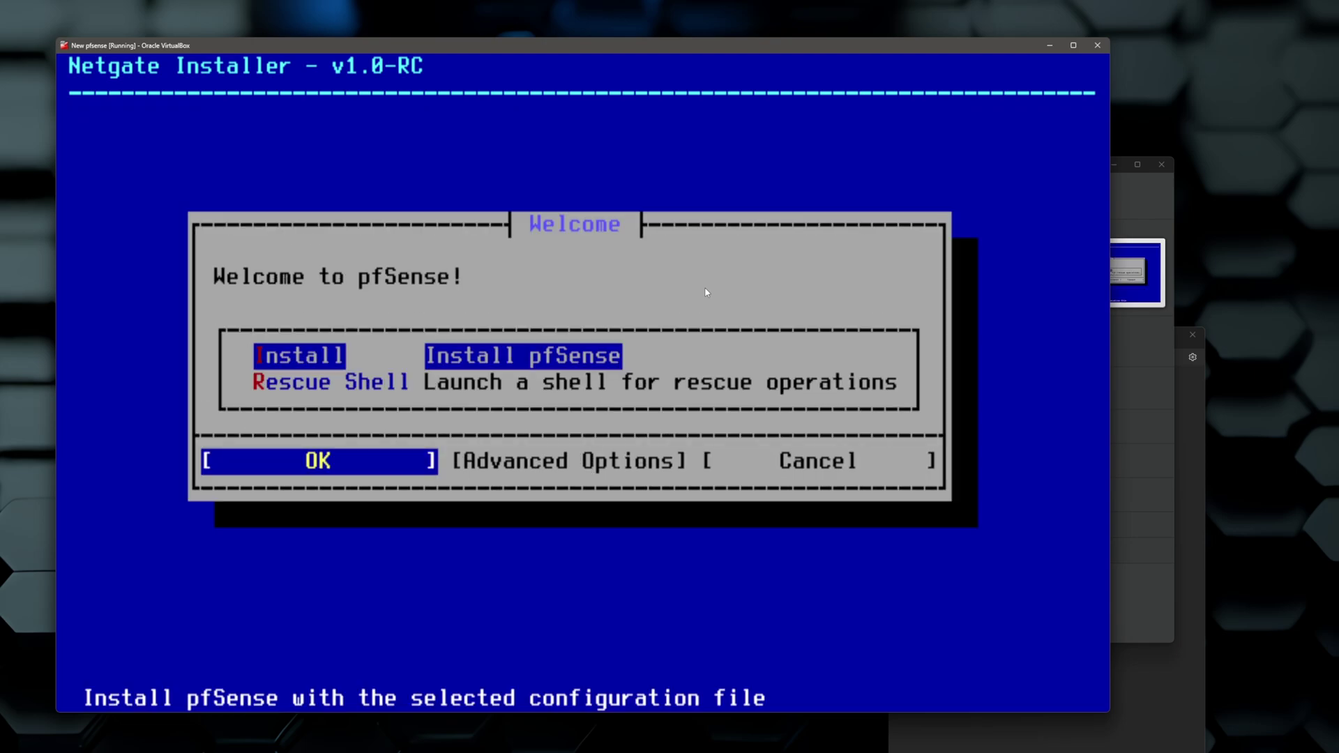
pyautogui.press('Return')
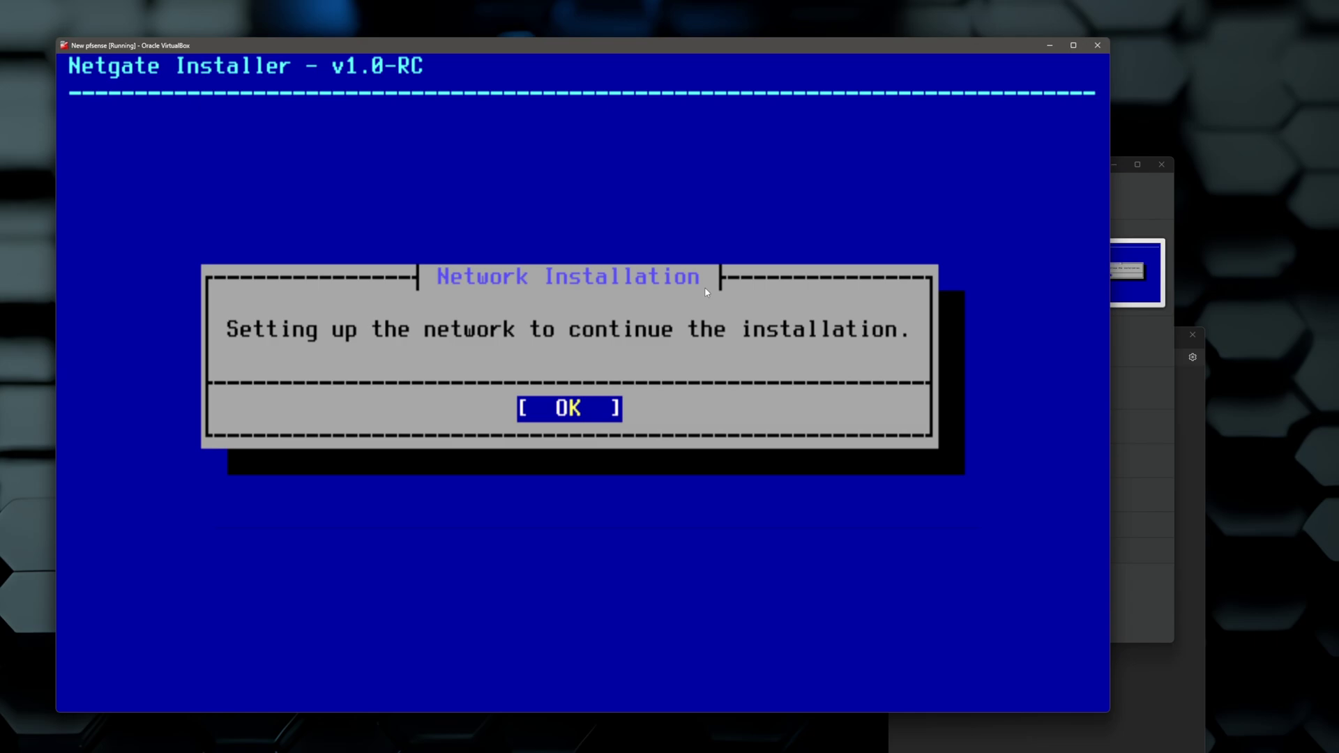
# Acknowledge the network notice and check the WAN MAC against the Notepad note
pyautogui.press('Return')
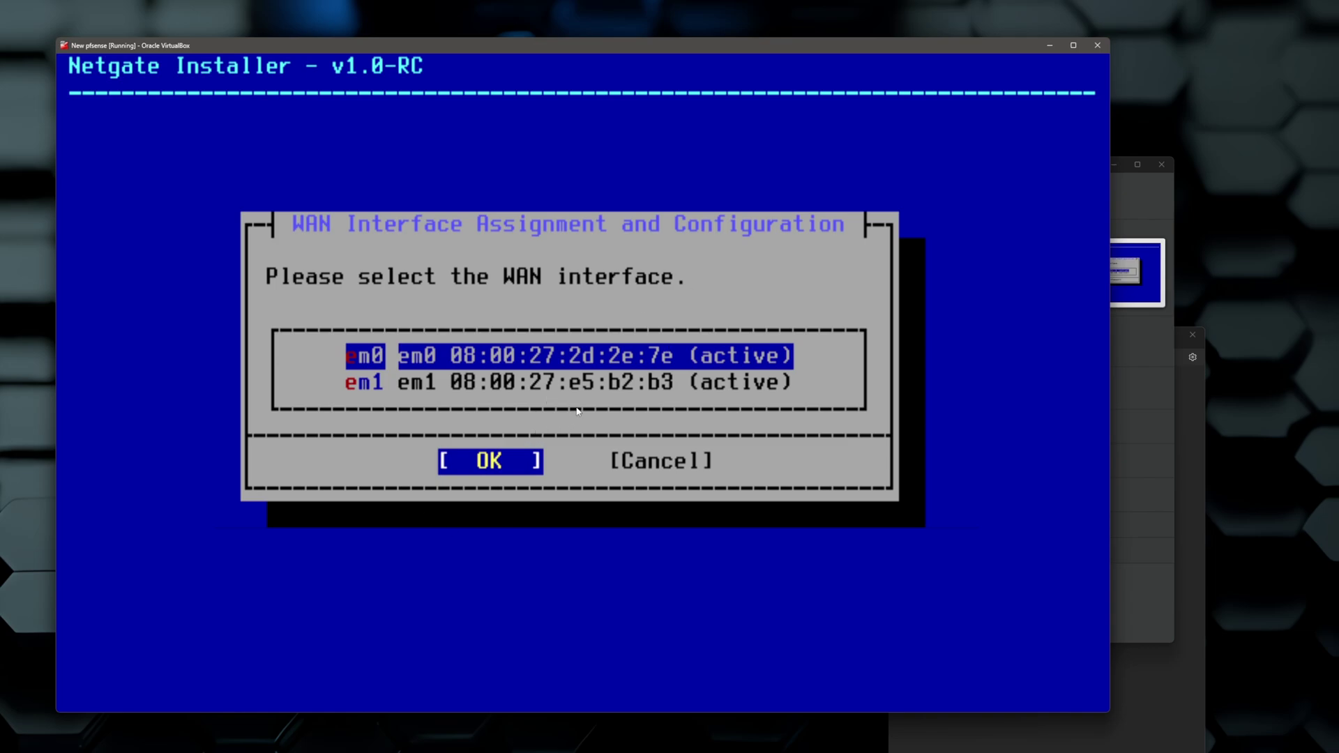
pyautogui.click(1186, 688)
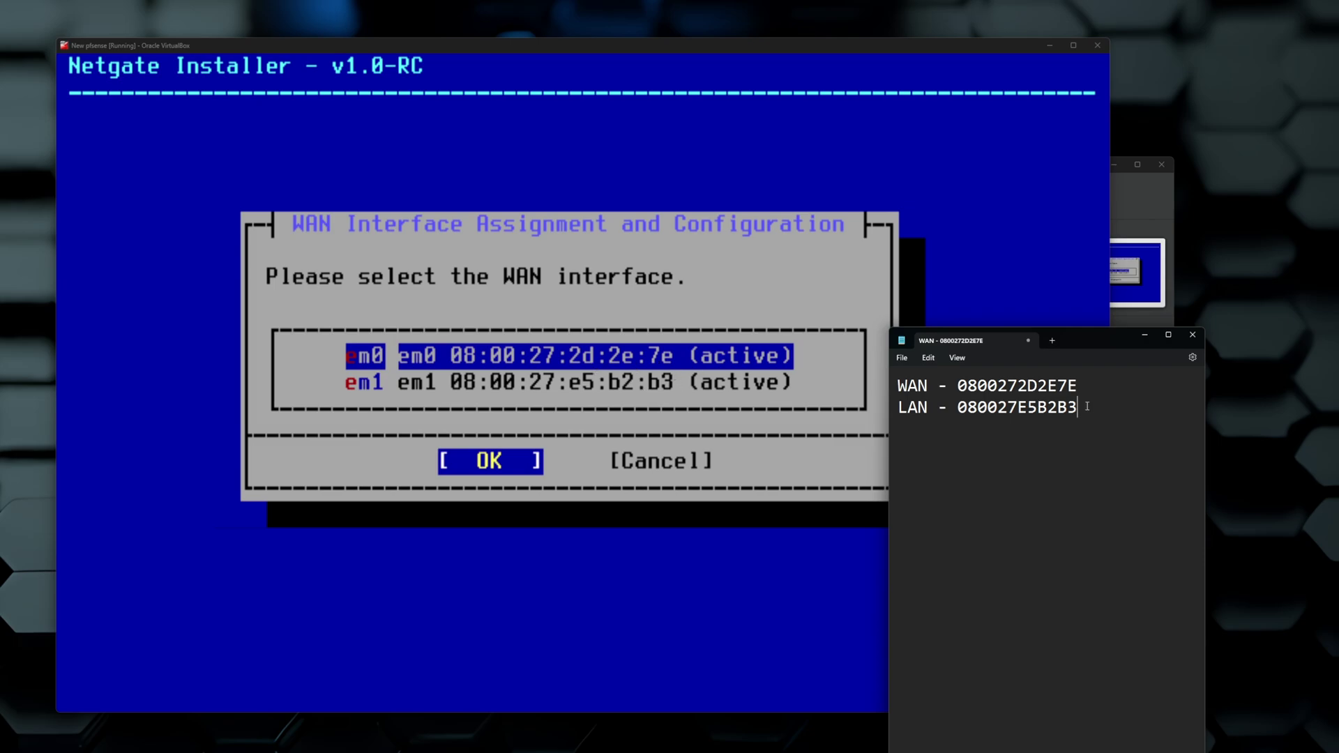
pyautogui.moveTo(1061, 388); pyautogui.dragTo(1079, 389)
pyautogui.click(637, 353)
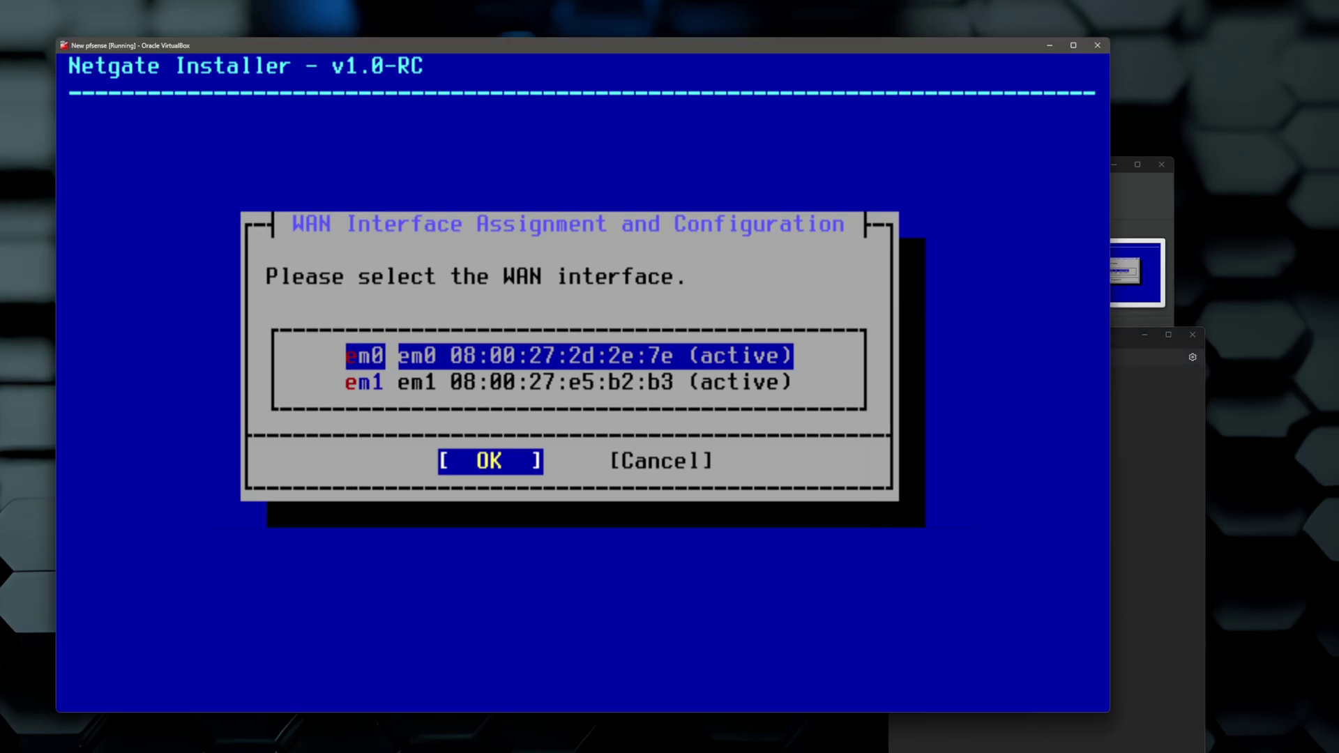
# Assign em0 as the WAN interface and continue with DHCP client mode
pyautogui.press('Return')
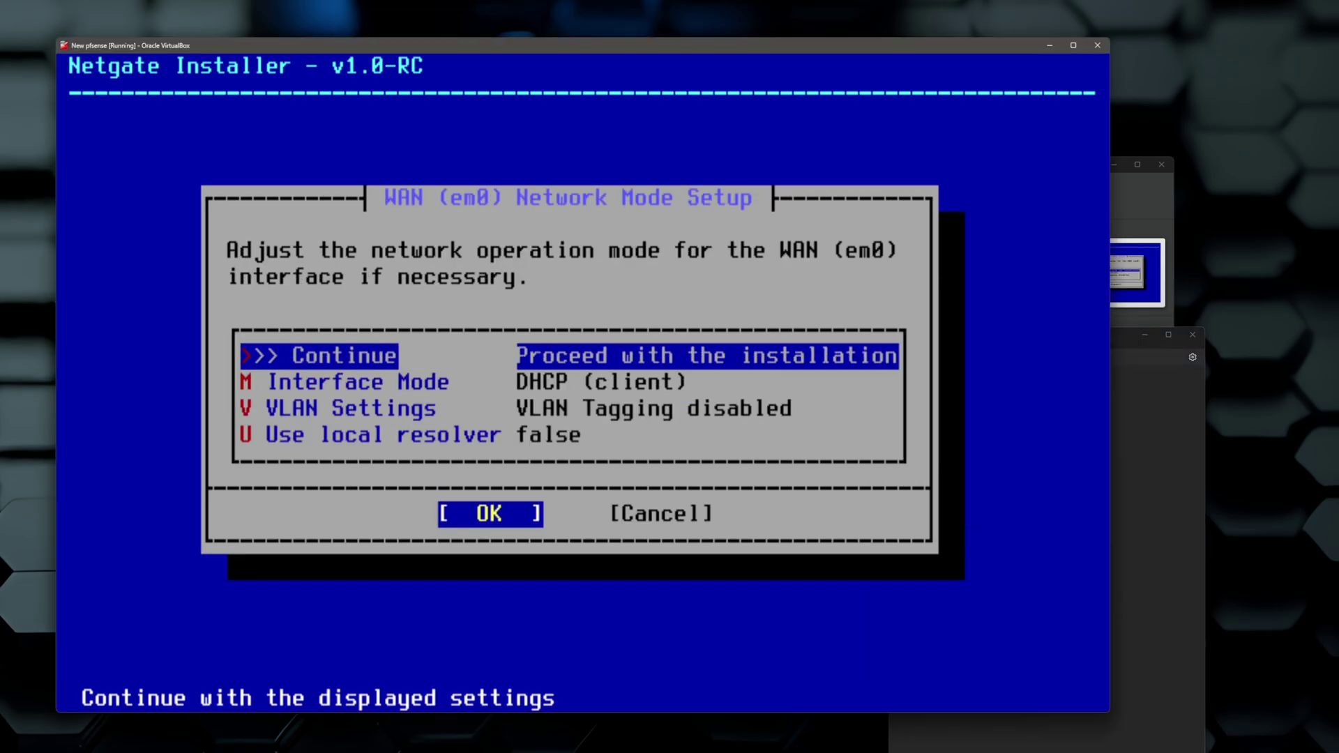
pyautogui.press('Down')
pyautogui.press('Up')
pyautogui.press('Return')
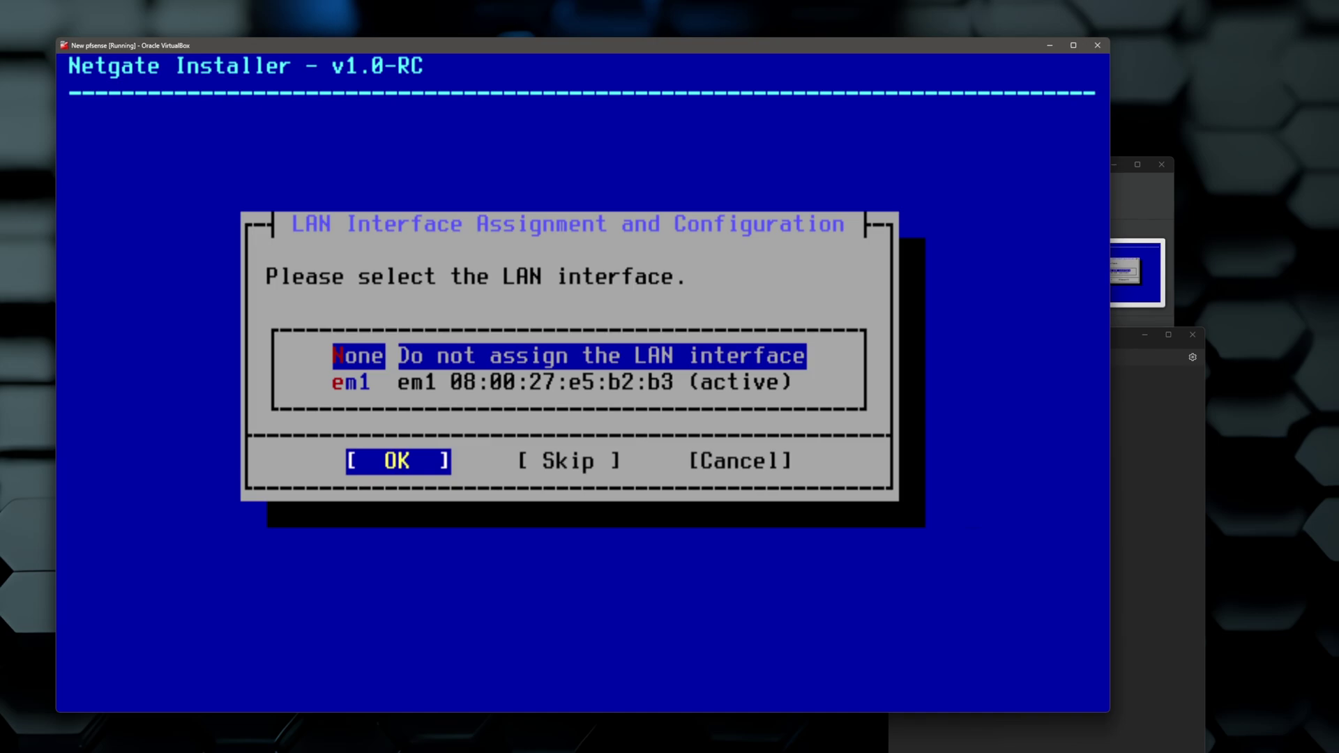
# Assign em1 as the LAN interface in the installer's interface list
pyautogui.press('Down')
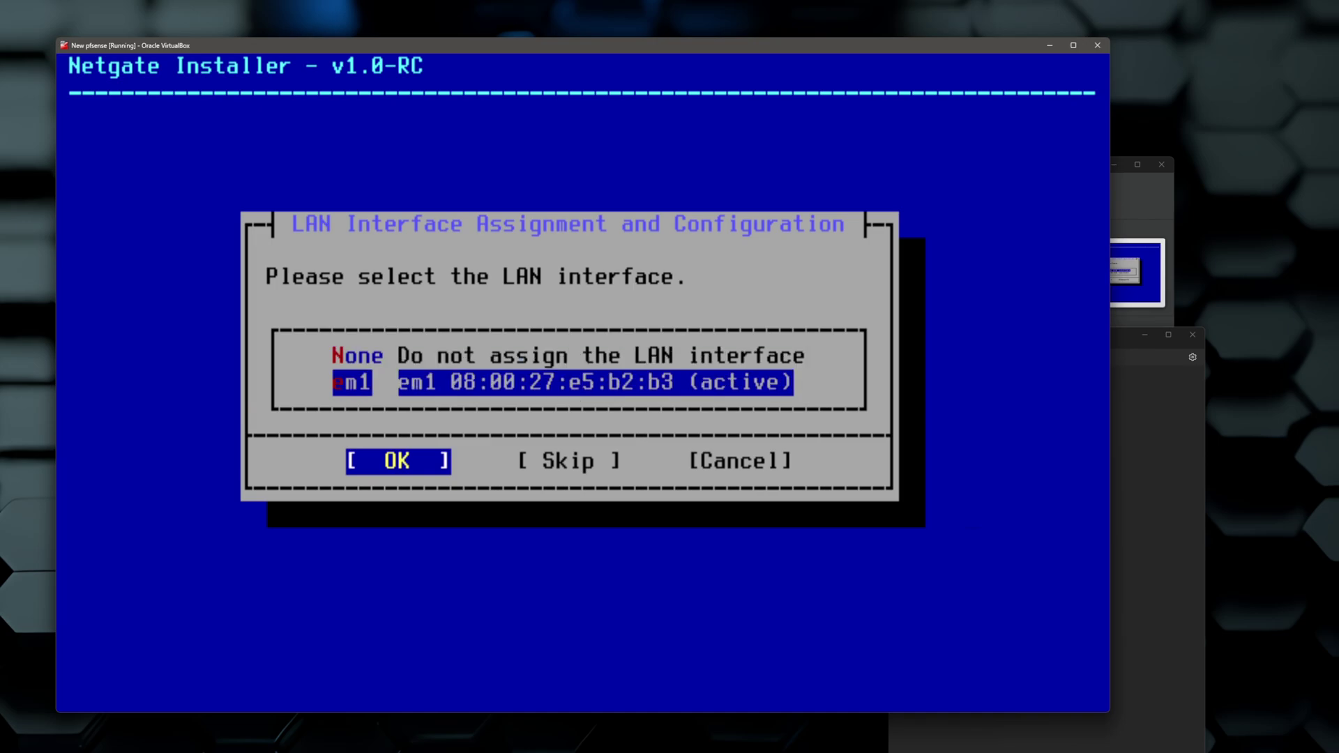
pyautogui.press('Up')
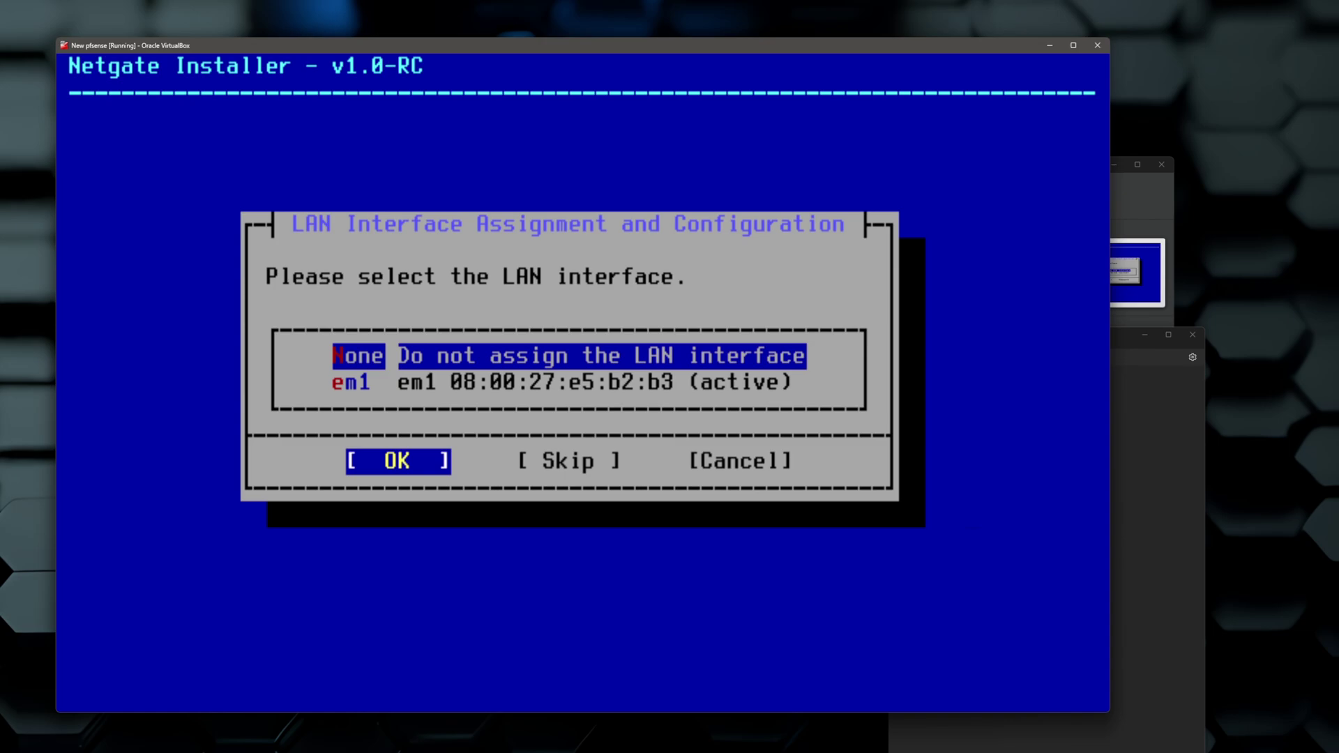
pyautogui.press('Down')
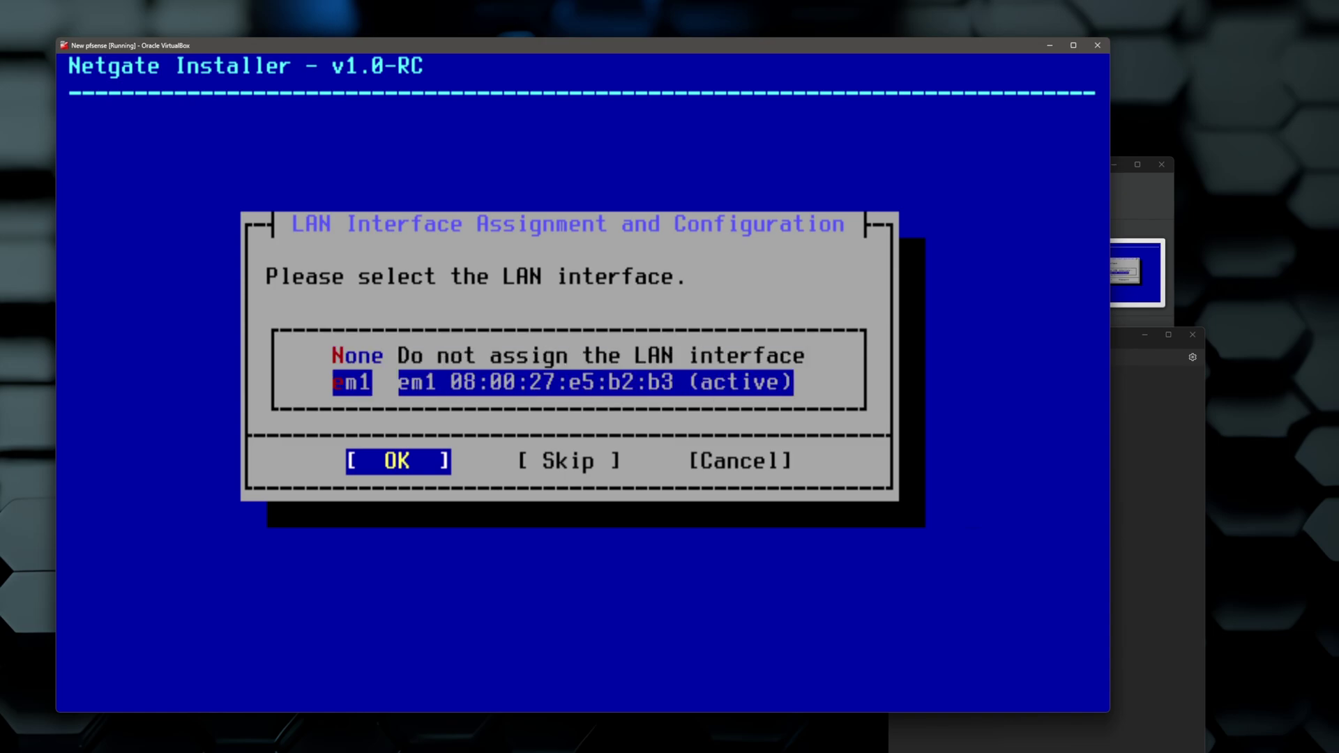
pyautogui.press('Return')
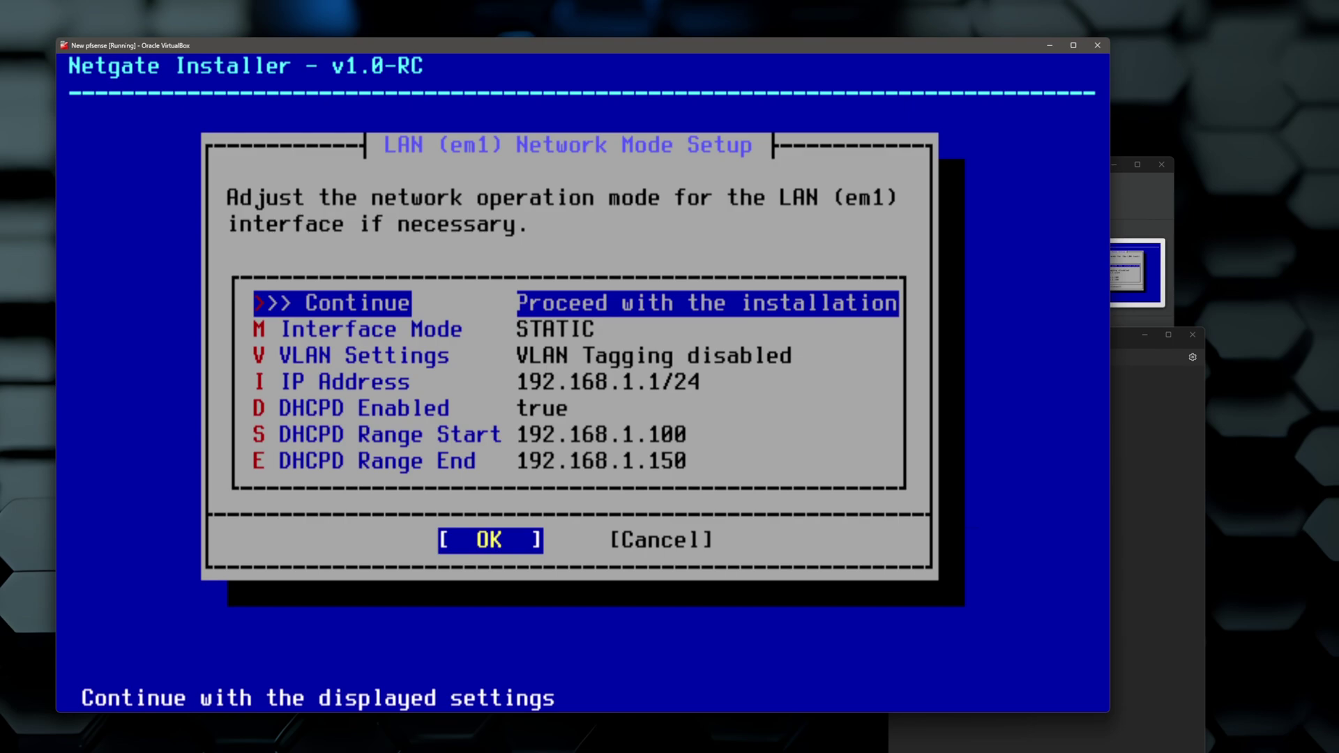
# Change the LAN IP address from 192.168.1.1/24 to 192.168.99.1/24
pyautogui.press('Down')
pyautogui.press('Down')
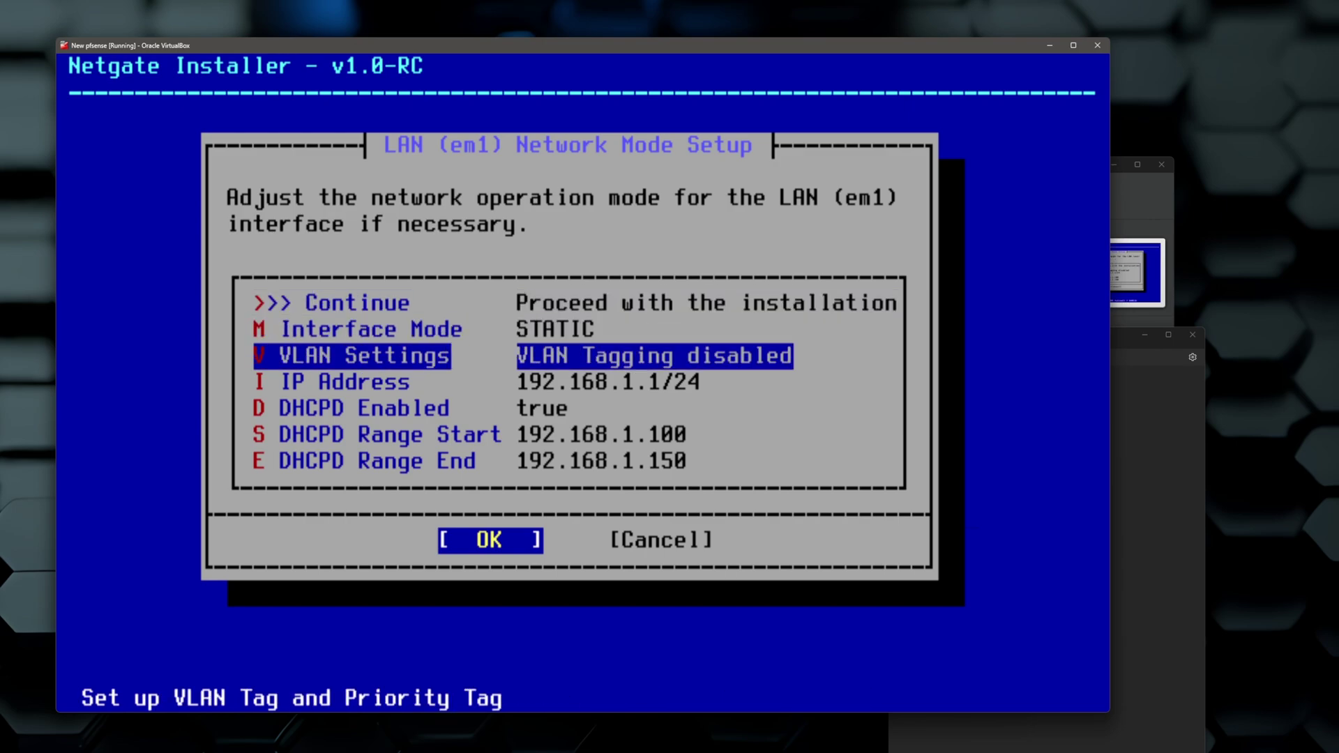
pyautogui.press('Down')
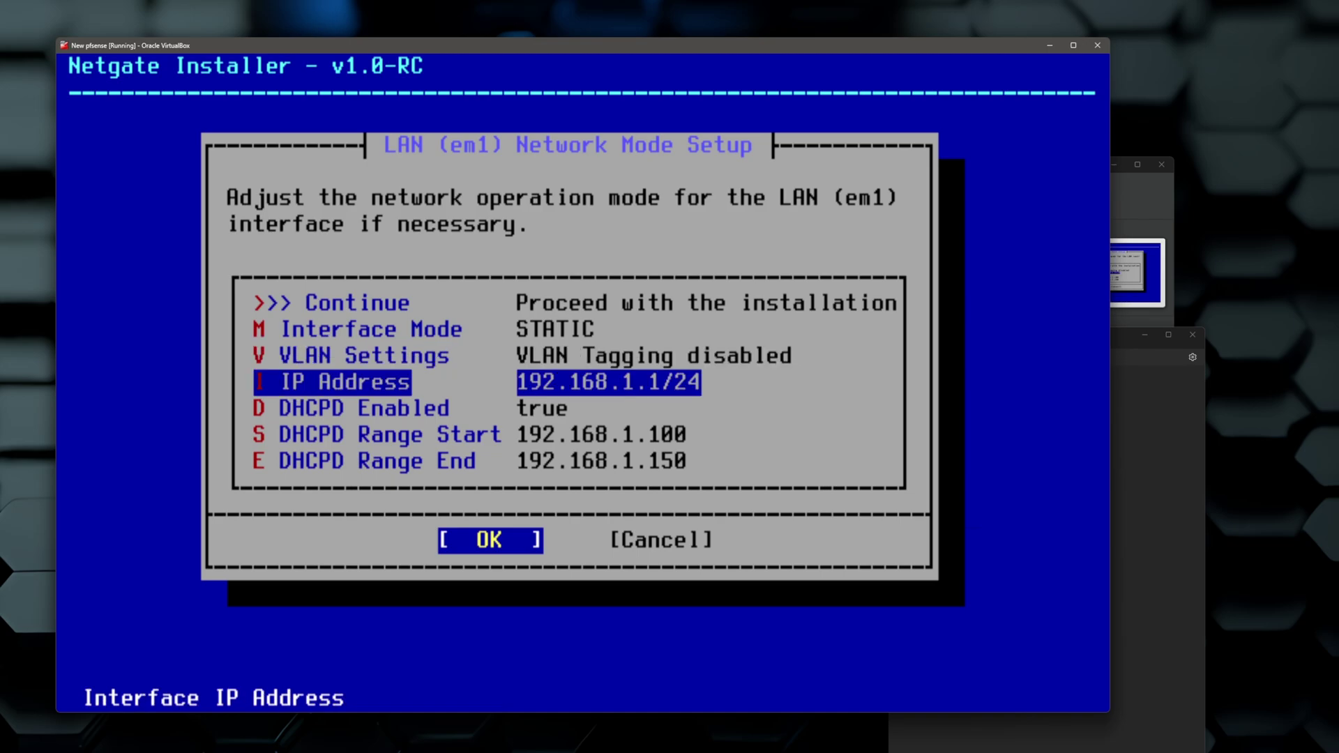
pyautogui.press('Return')
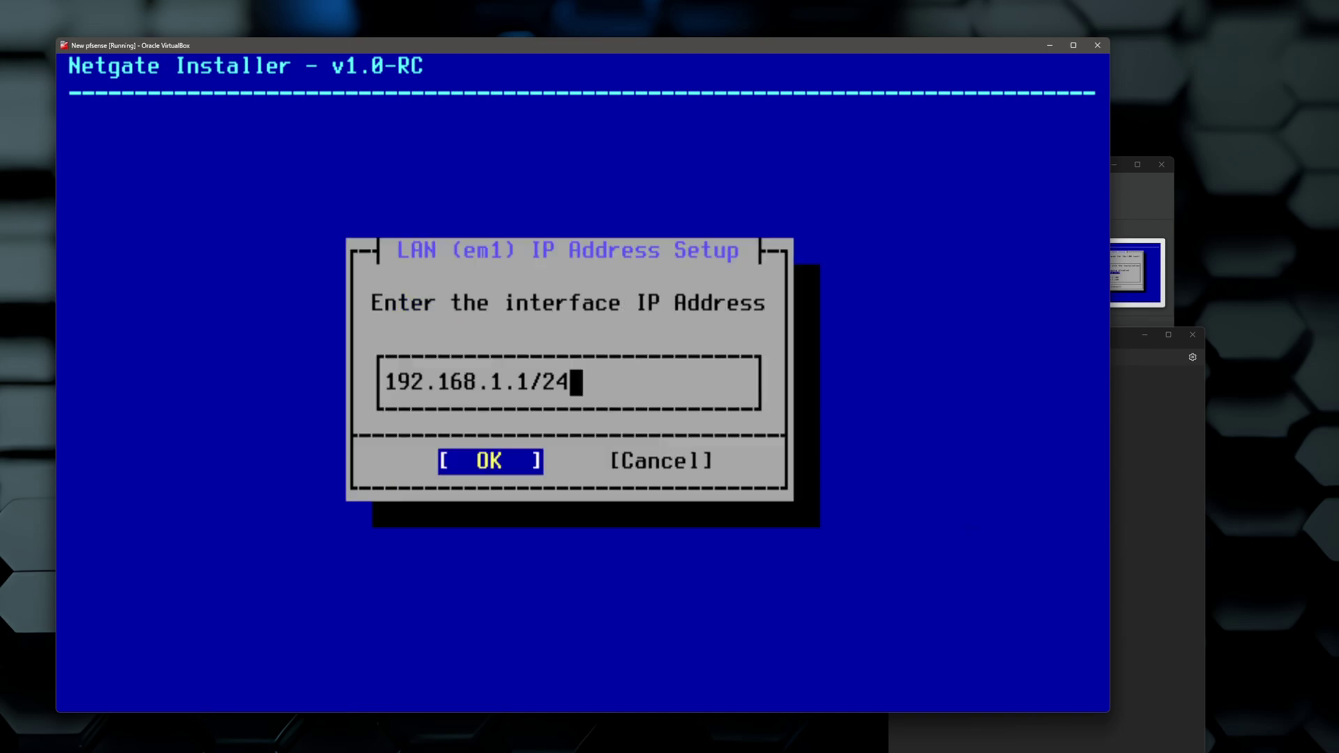
pyautogui.press('Left')
pyautogui.press('Left')
pyautogui.press('Left')
pyautogui.press('Left')
pyautogui.press('Left')
pyautogui.press('BackSpace')
pyautogui.write('99')
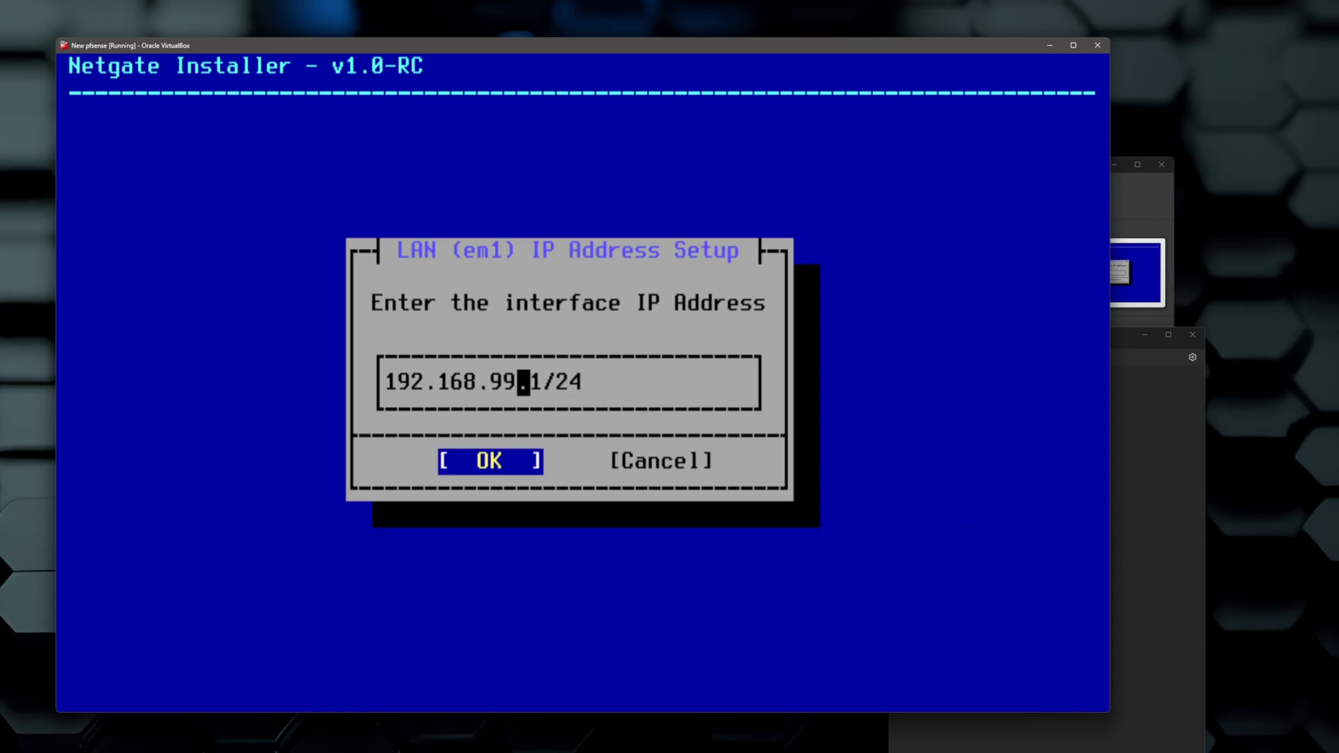
pyautogui.press('Right')
pyautogui.press('End')
pyautogui.press('Return')
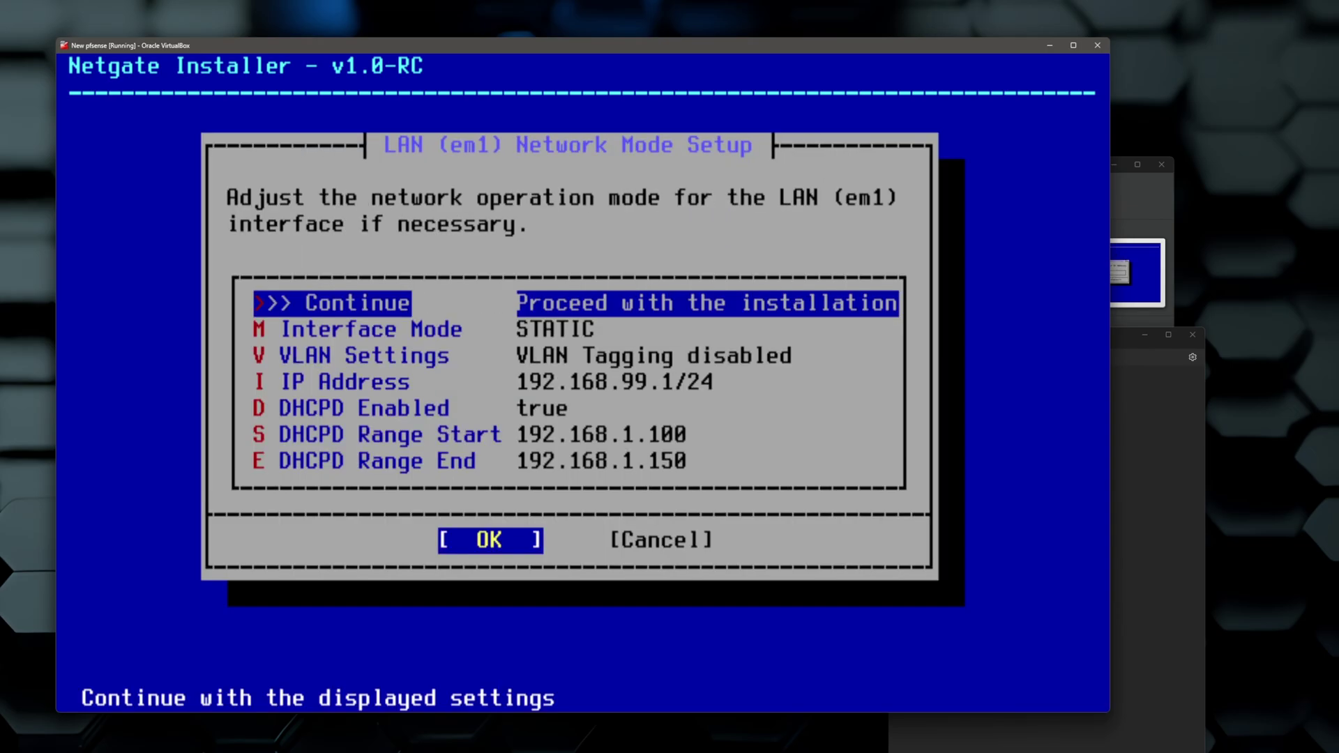
# Set the DHCPD range to 192.168.99.100 through 192.168.99.150
pyautogui.press('Down')
pyautogui.press('Down')
pyautogui.press('Down')
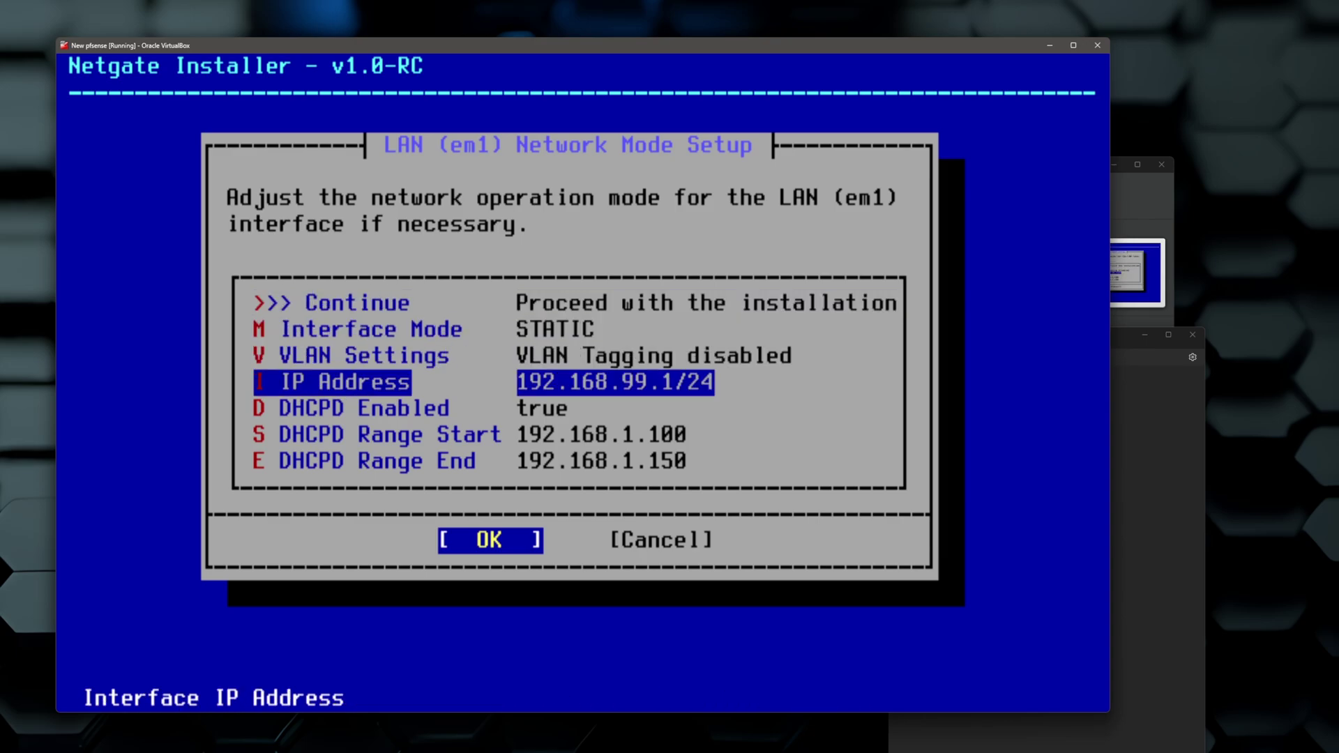
pyautogui.press('Down')
pyautogui.press('Down')
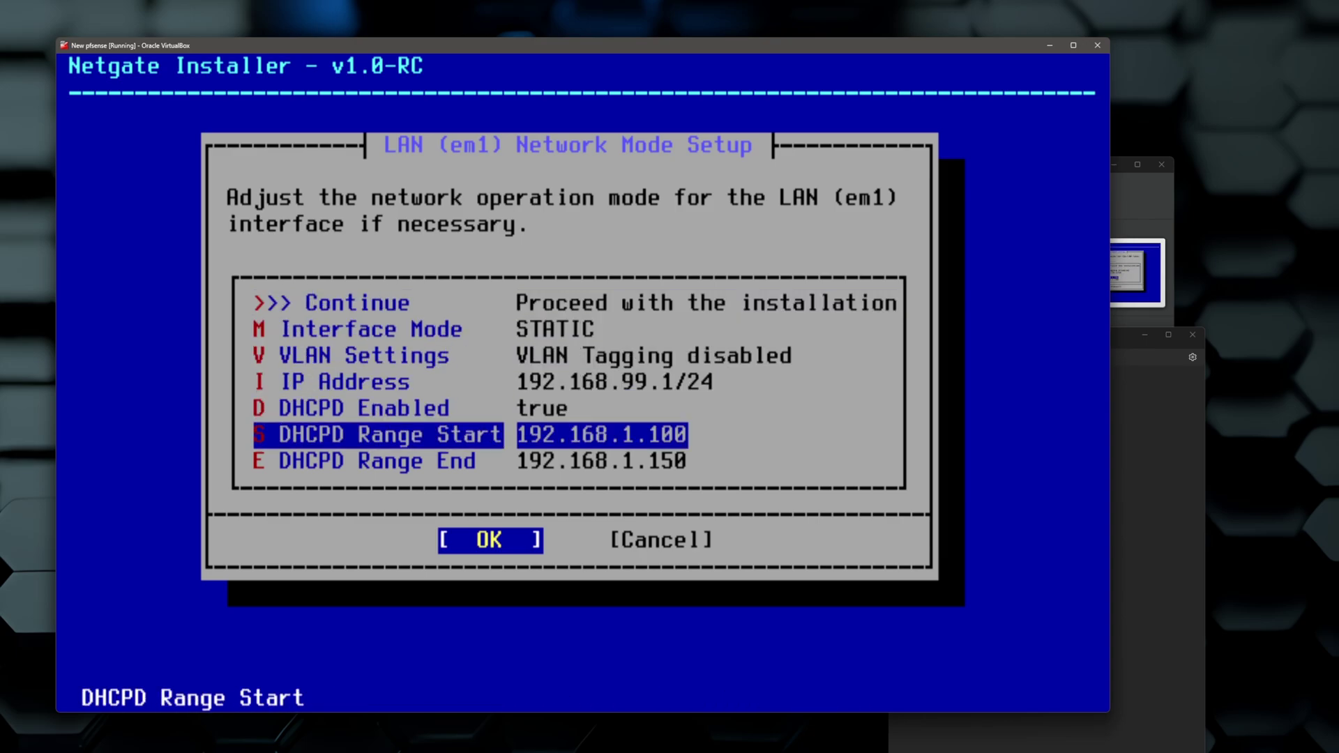
pyautogui.press('Return')
pyautogui.press('Left')
pyautogui.press('Left')
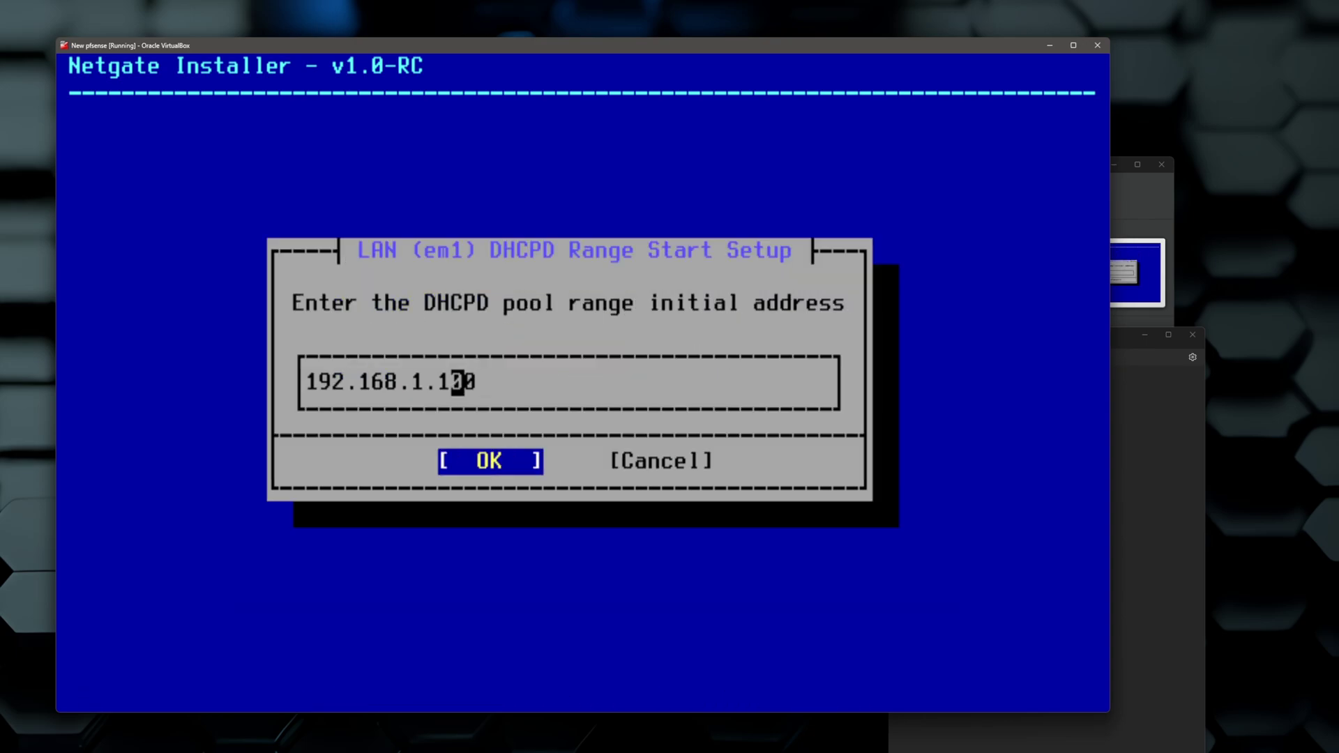
pyautogui.press('Left')
pyautogui.press('BackSpace')
pyautogui.write('99')
pyautogui.press('Return')
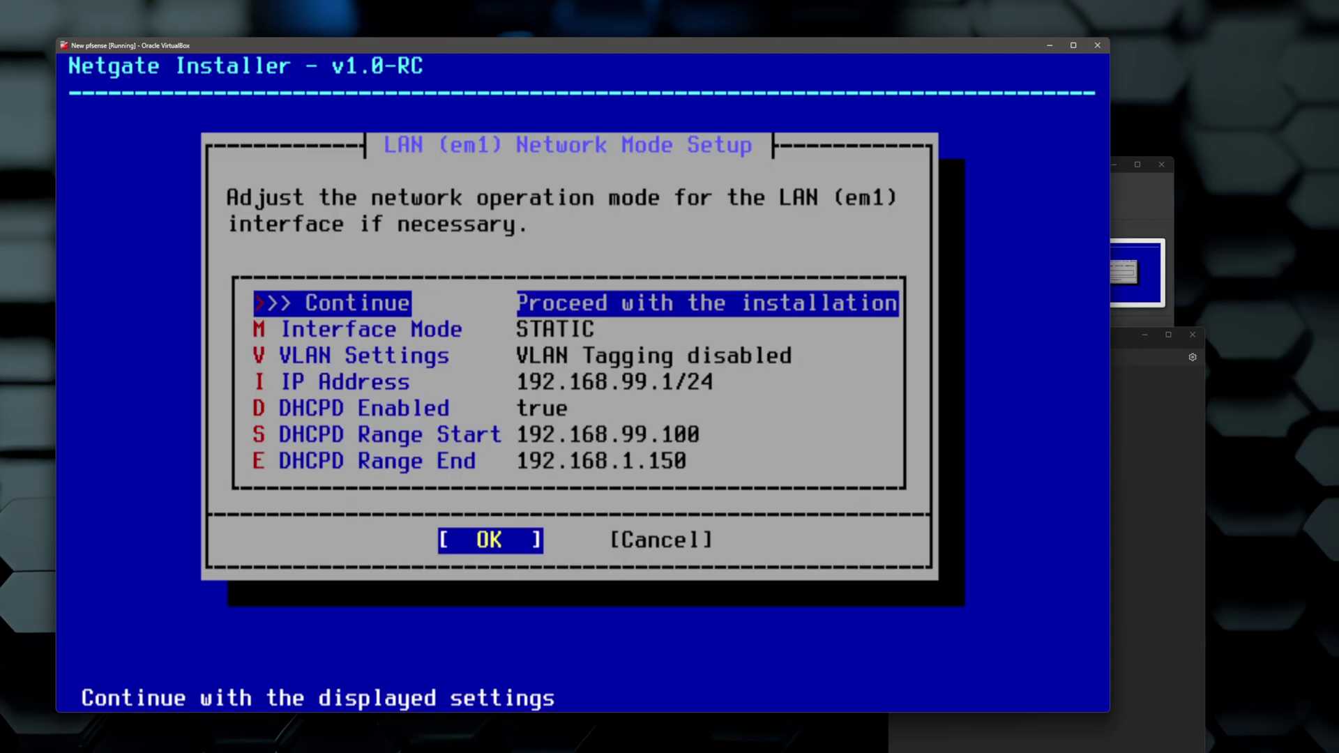
pyautogui.press('Down')
pyautogui.press('Down')
pyautogui.press('Down')
pyautogui.press('Down')
pyautogui.press('Down')
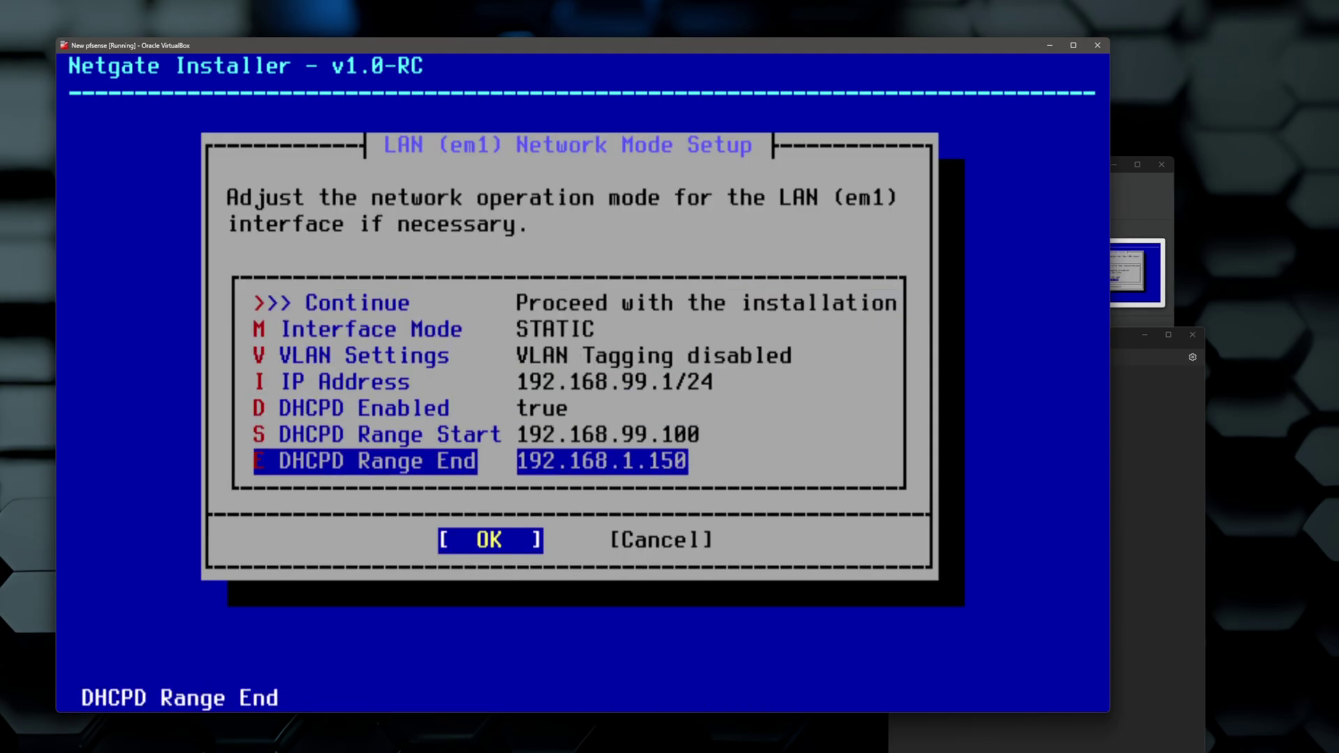
pyautogui.press('Return')
pyautogui.press('Left')
pyautogui.press('Left')
pyautogui.press('Left')
pyautogui.press('Left')
pyautogui.press('BackSpace')
pyautogui.write('99')
pyautogui.press('Return')
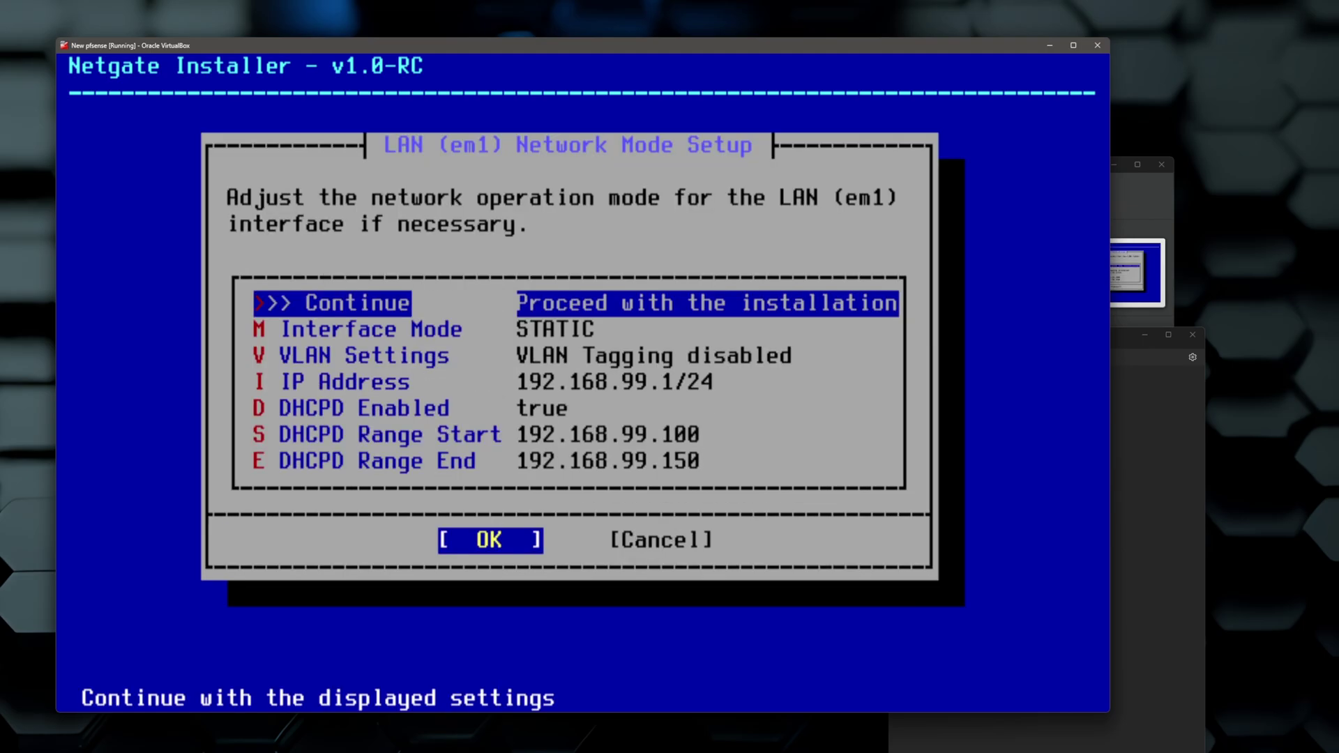
# Review the LAN settings and continue to the interface assignment confirmation
pyautogui.press('Down')
pyautogui.press('Down')
pyautogui.press('Down')
pyautogui.press('Down')
pyautogui.press('Up')
pyautogui.press('Down')
pyautogui.press('Up')
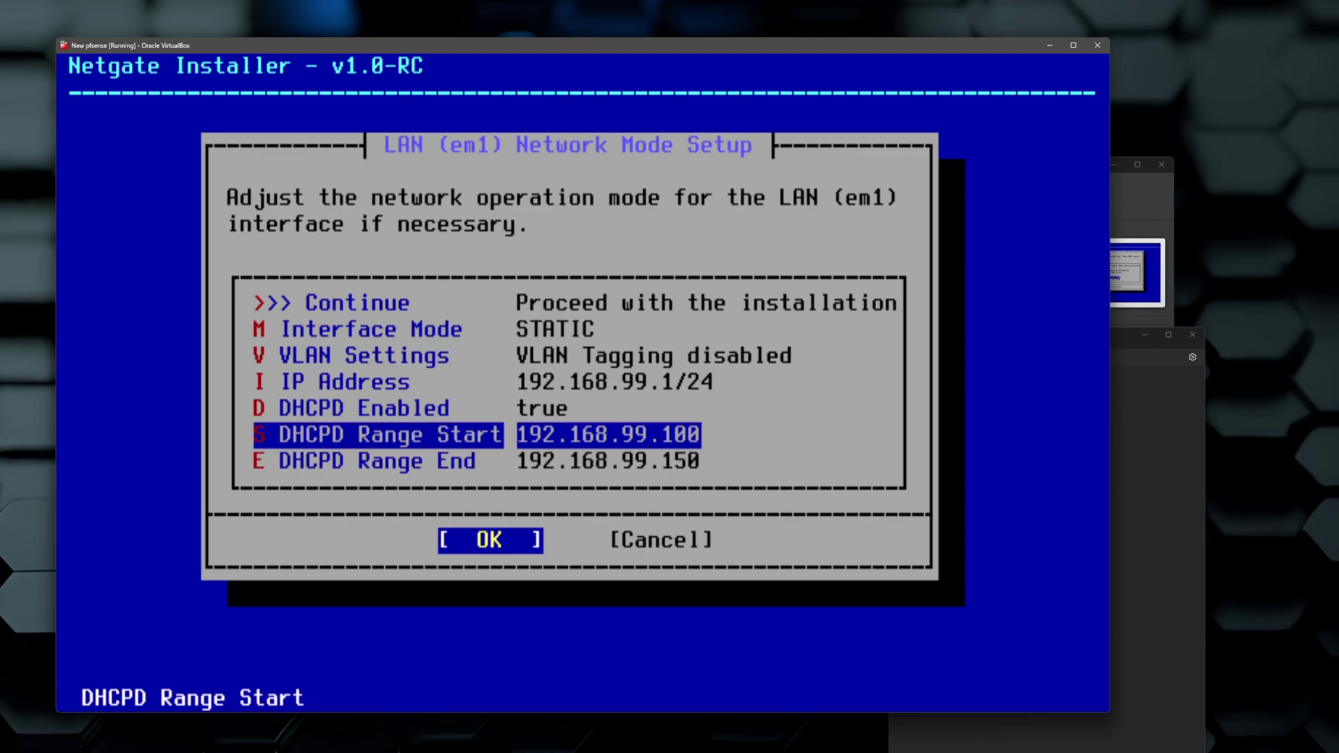
pyautogui.press('Up')
pyautogui.press('Up')
pyautogui.press('Up')
pyautogui.press('Up')
pyautogui.press('Up')
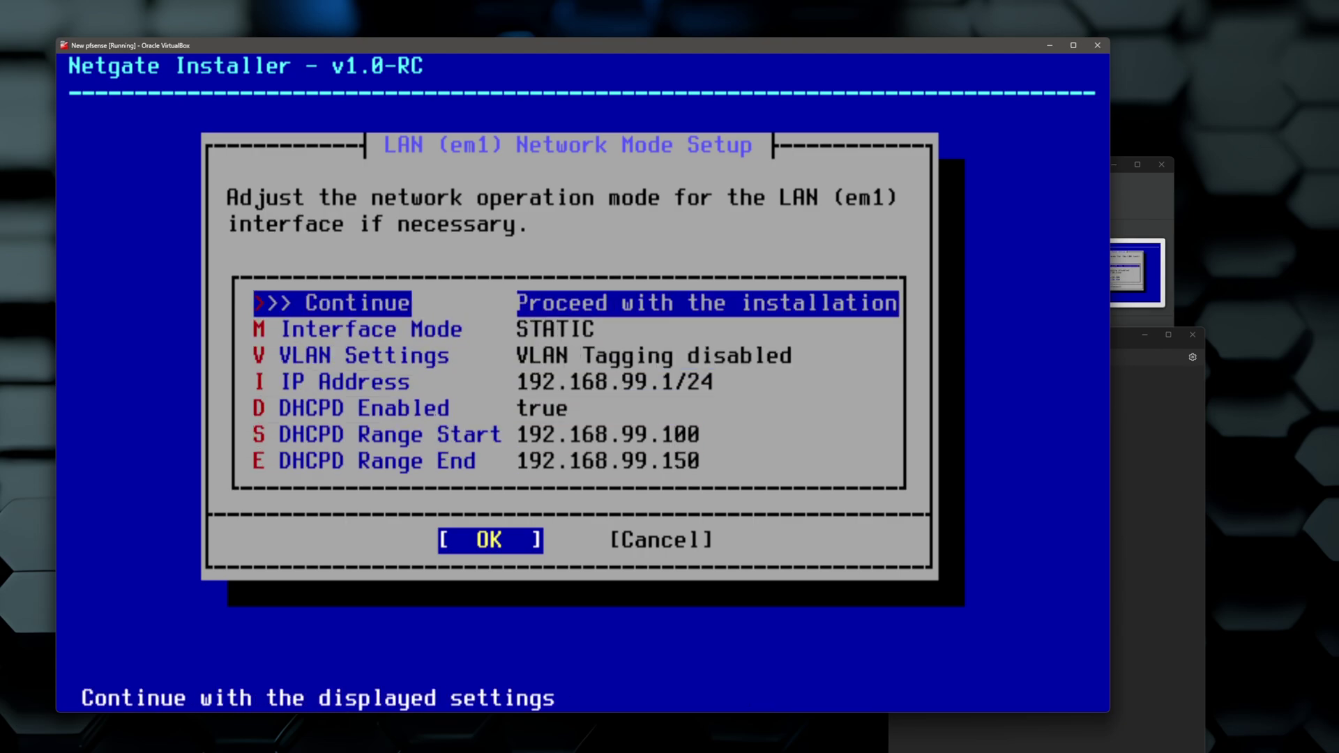
pyautogui.press('Return')
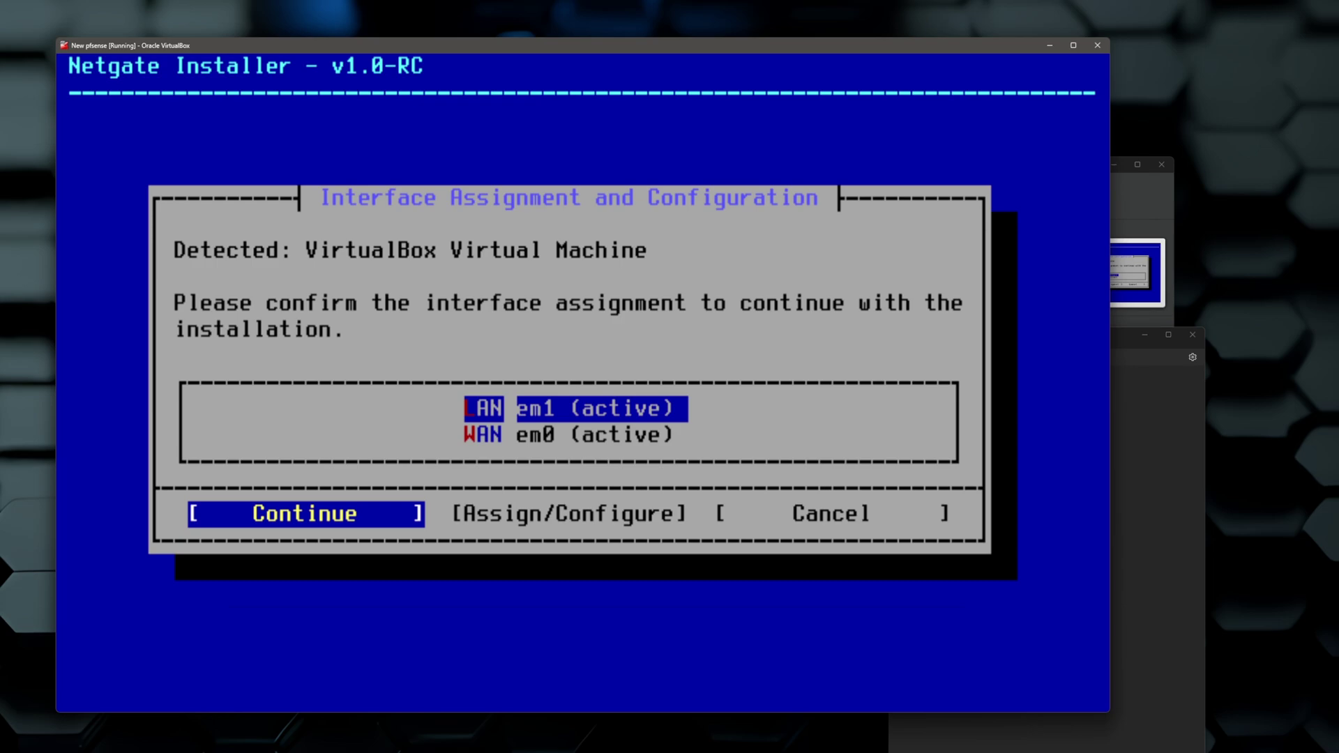
# Confirm interfaces, choose pfSense CE, and install on a ZFS stripe over ada0, erasing it
pyautogui.press('Return')
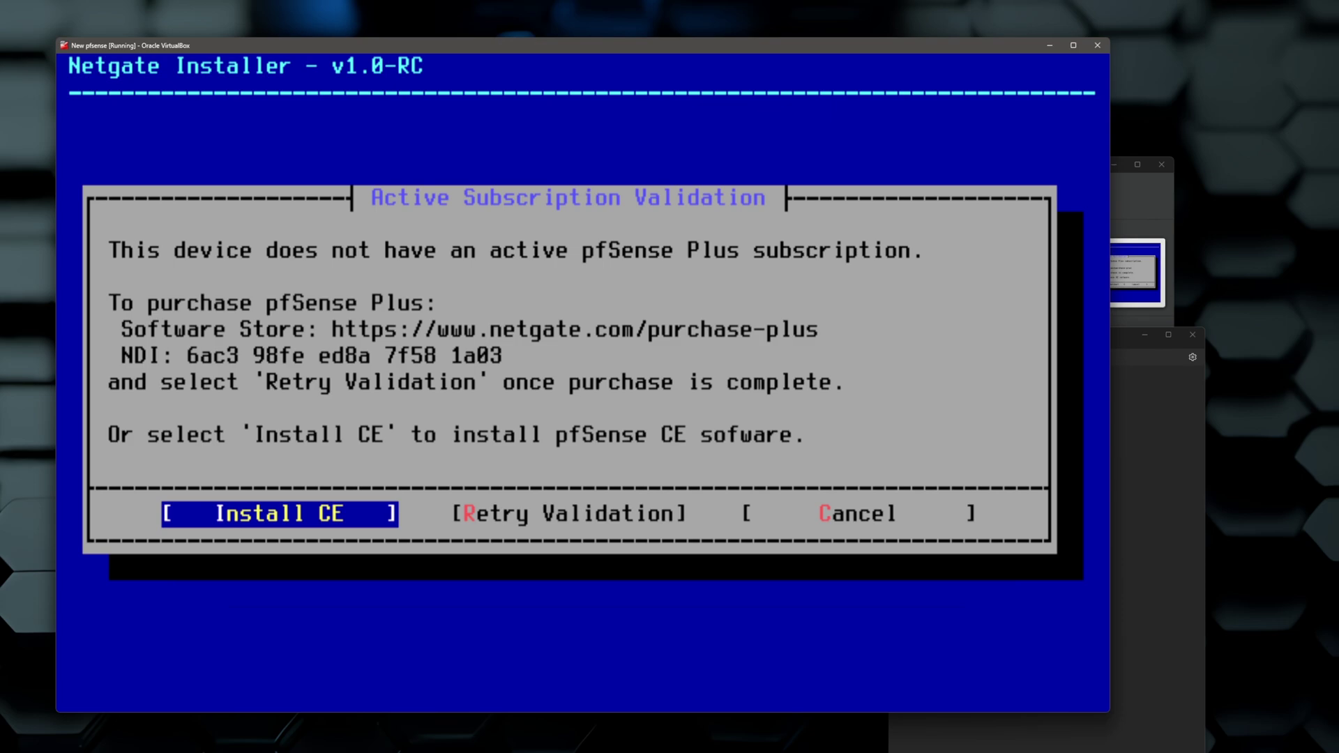
pyautogui.press('Return')
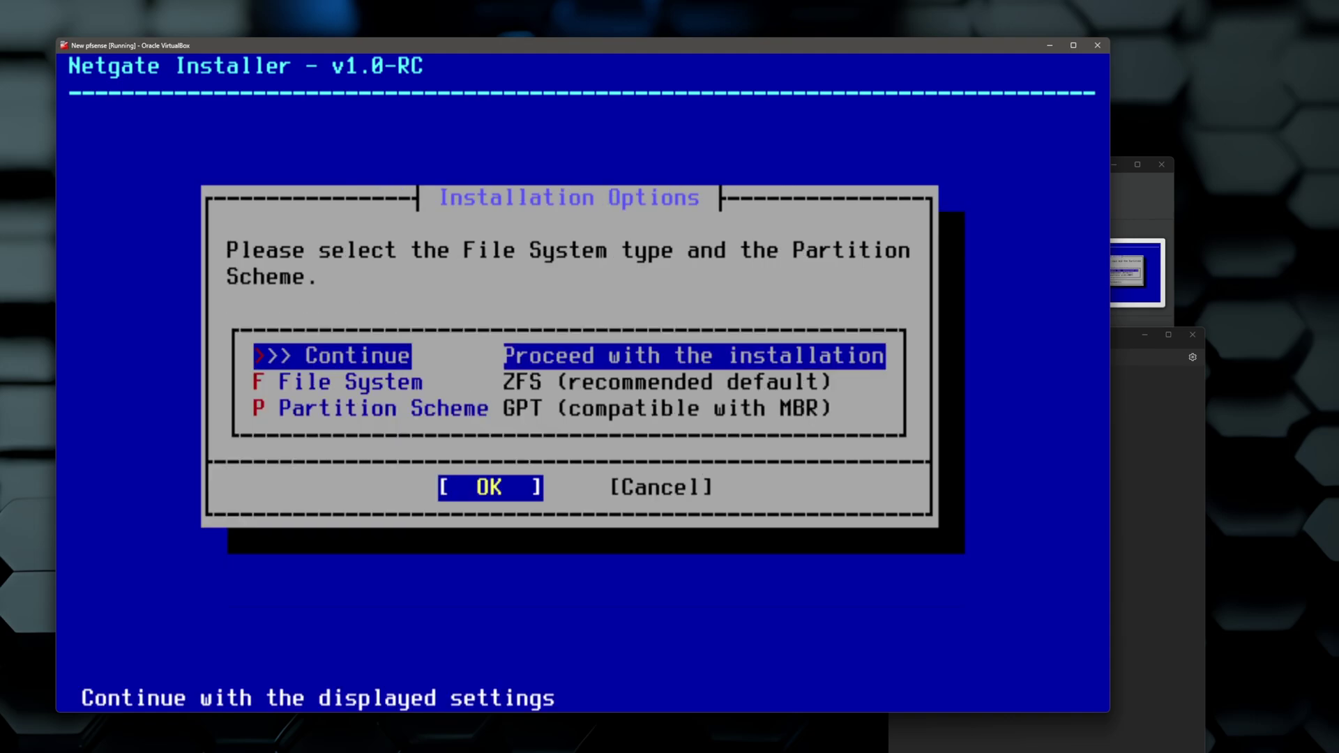
pyautogui.press('Return')
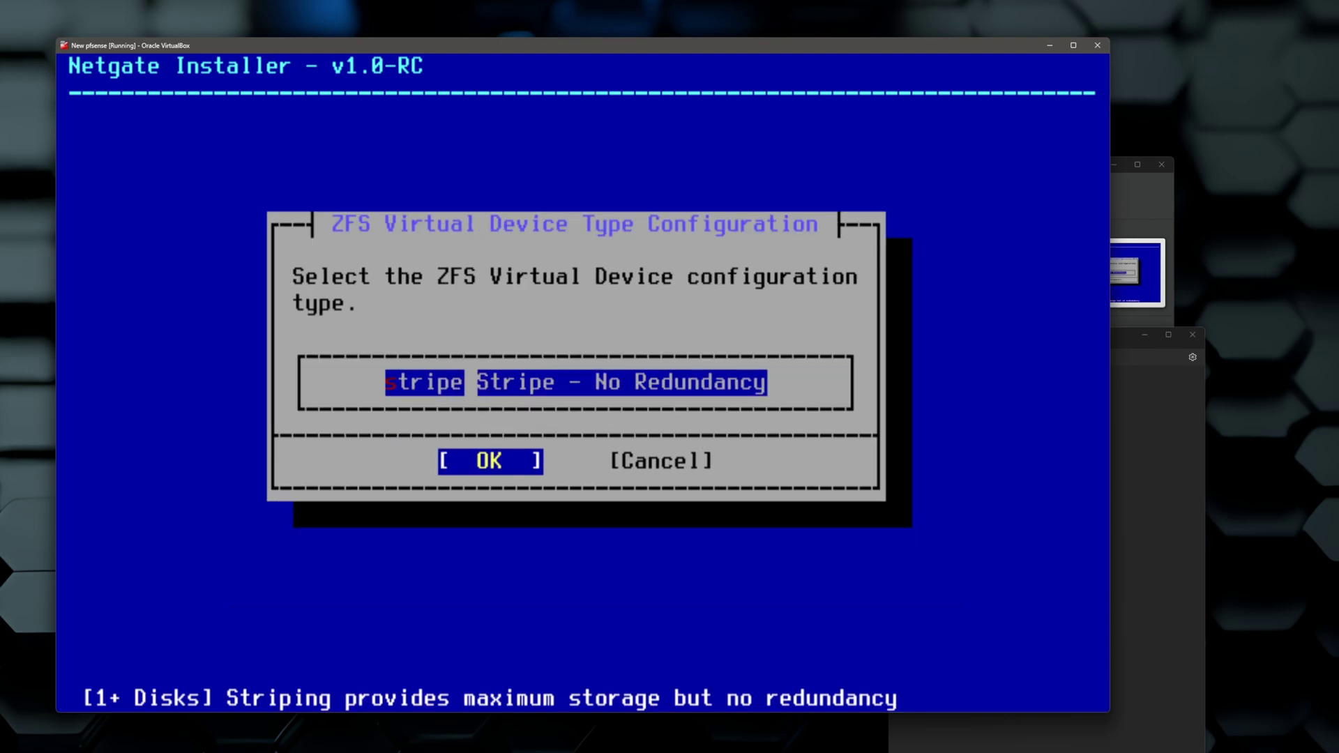
pyautogui.press('Return')
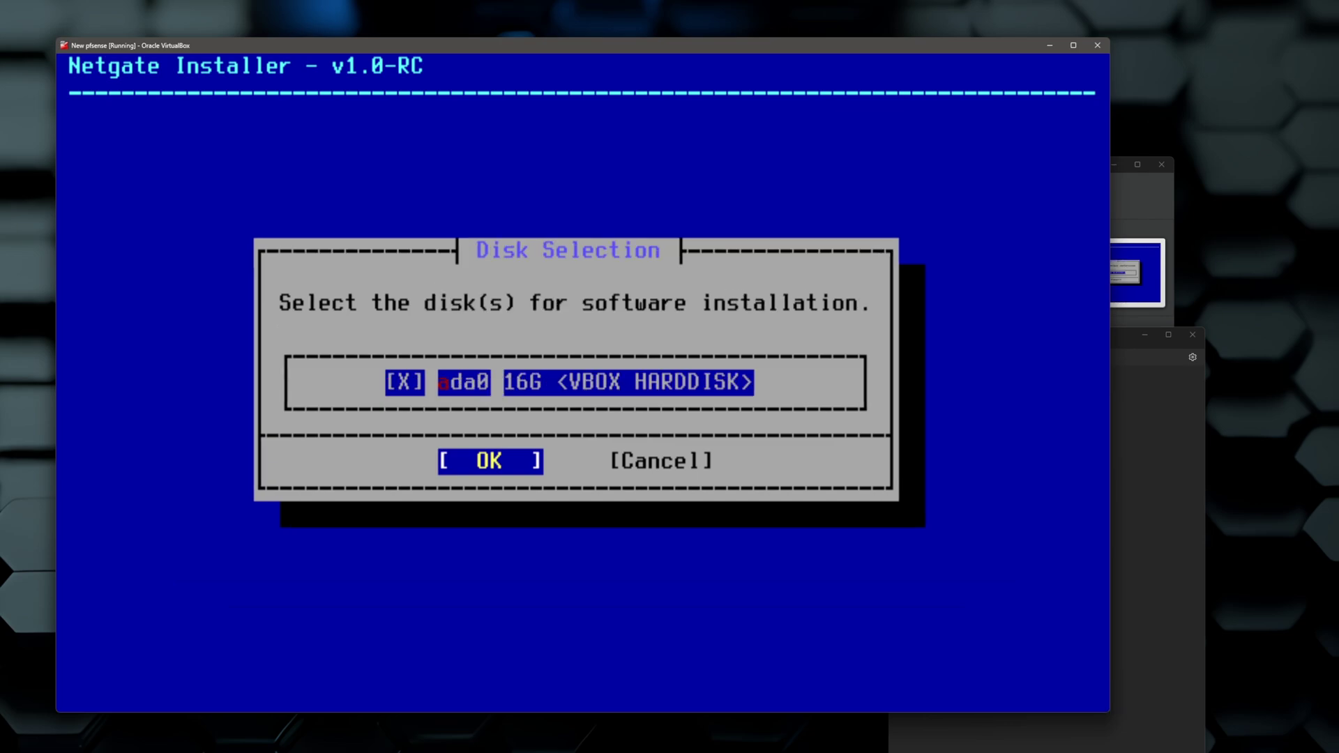
pyautogui.press('Return')
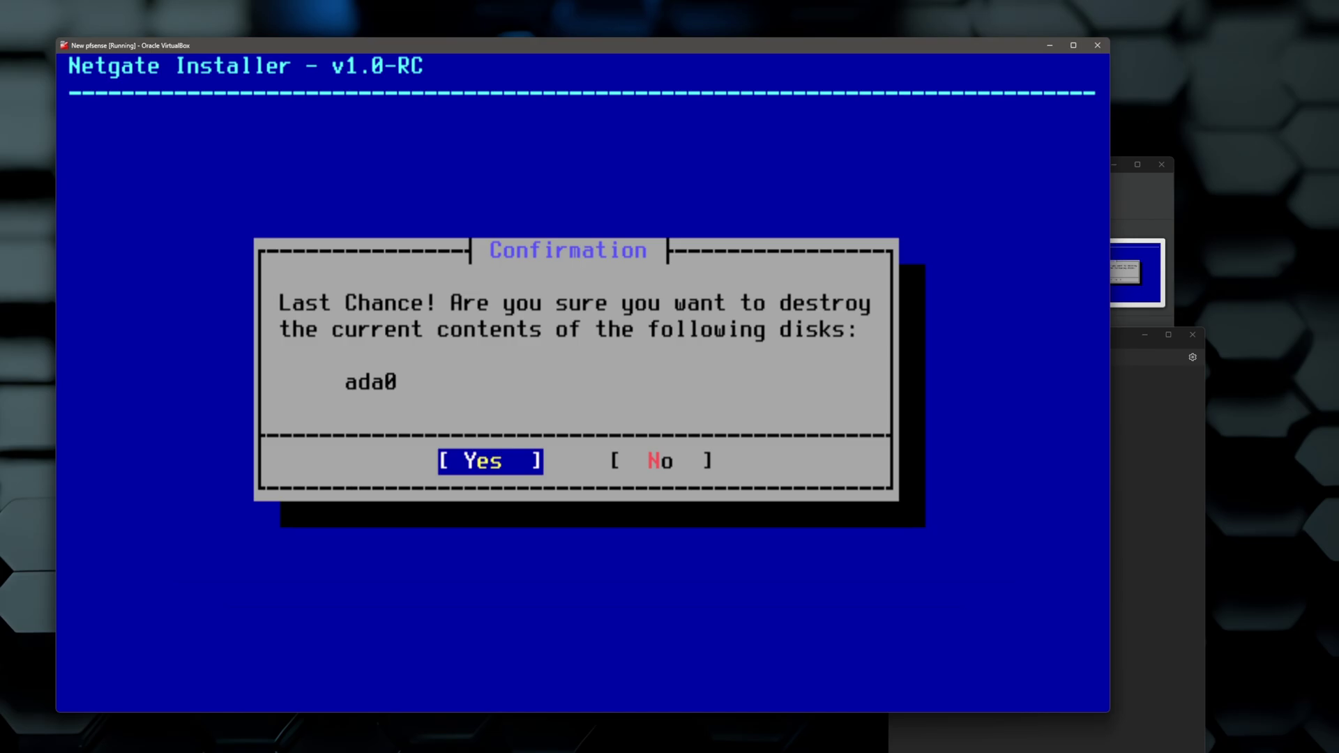
pyautogui.press('Return')
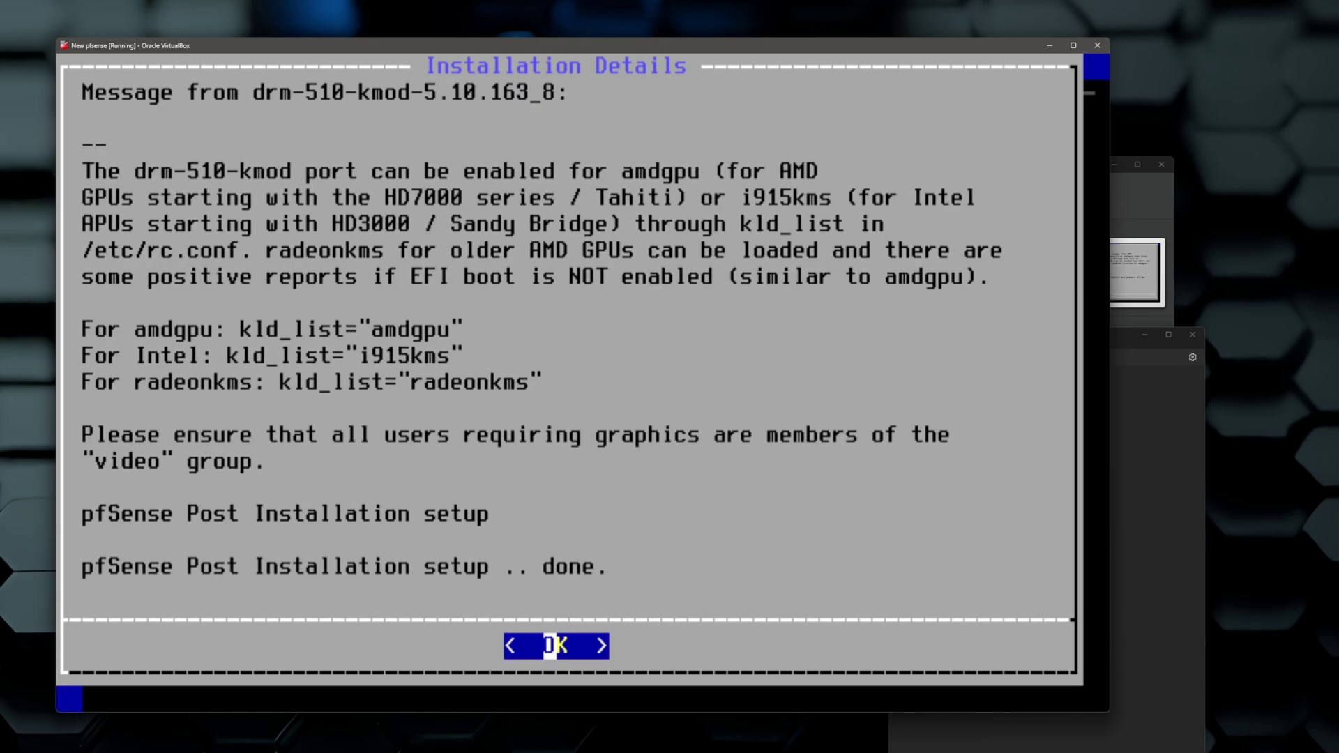
# Dismiss the installation details log after pfSense 2.7.2 finishes installing
pyautogui.press('Return')
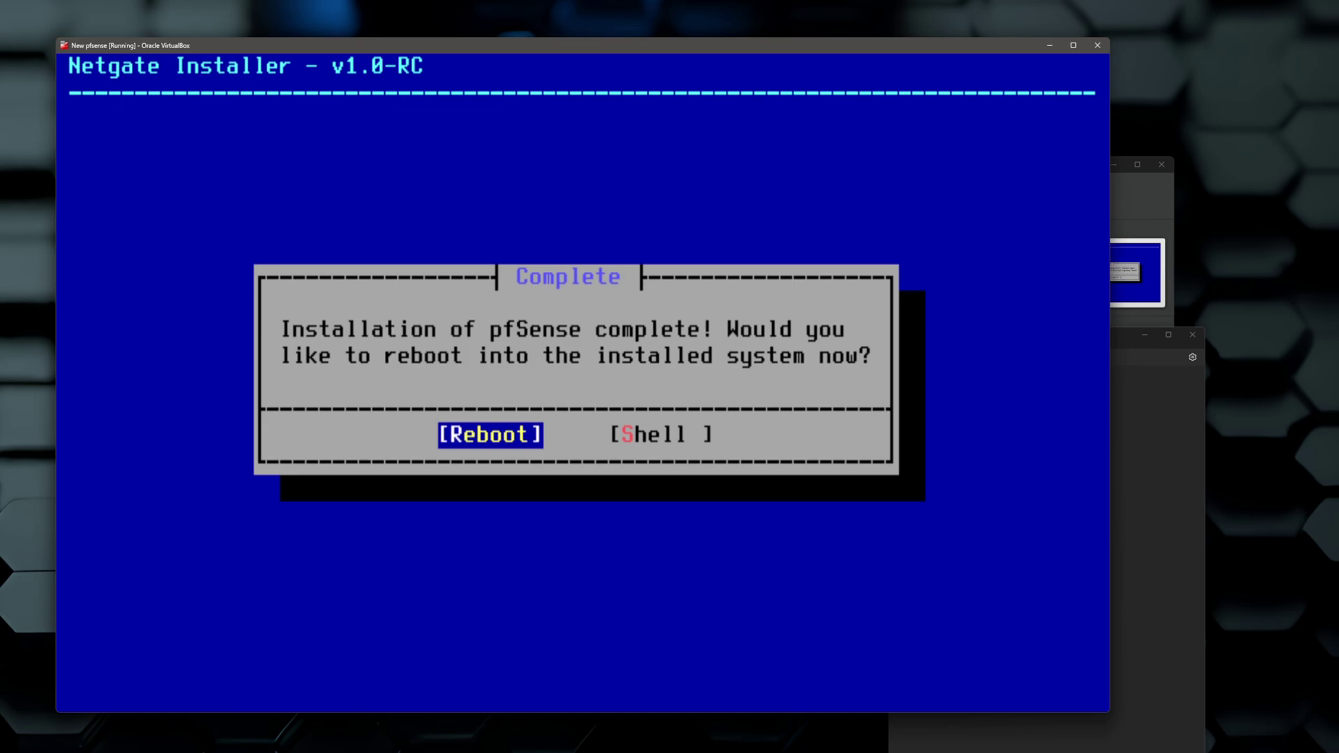
# Exit the installer to a root shell and run poweroff to shut the VM down
pyautogui.press('Right')
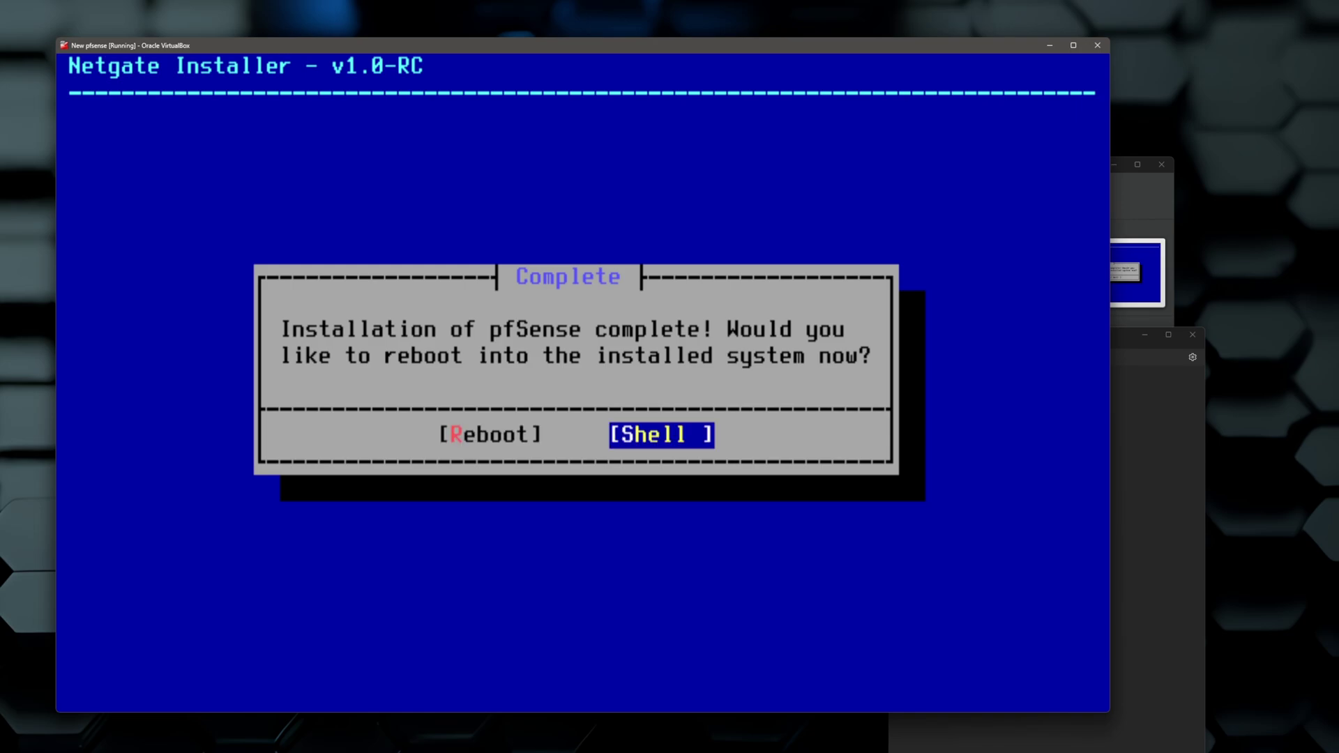
pyautogui.press('Return')
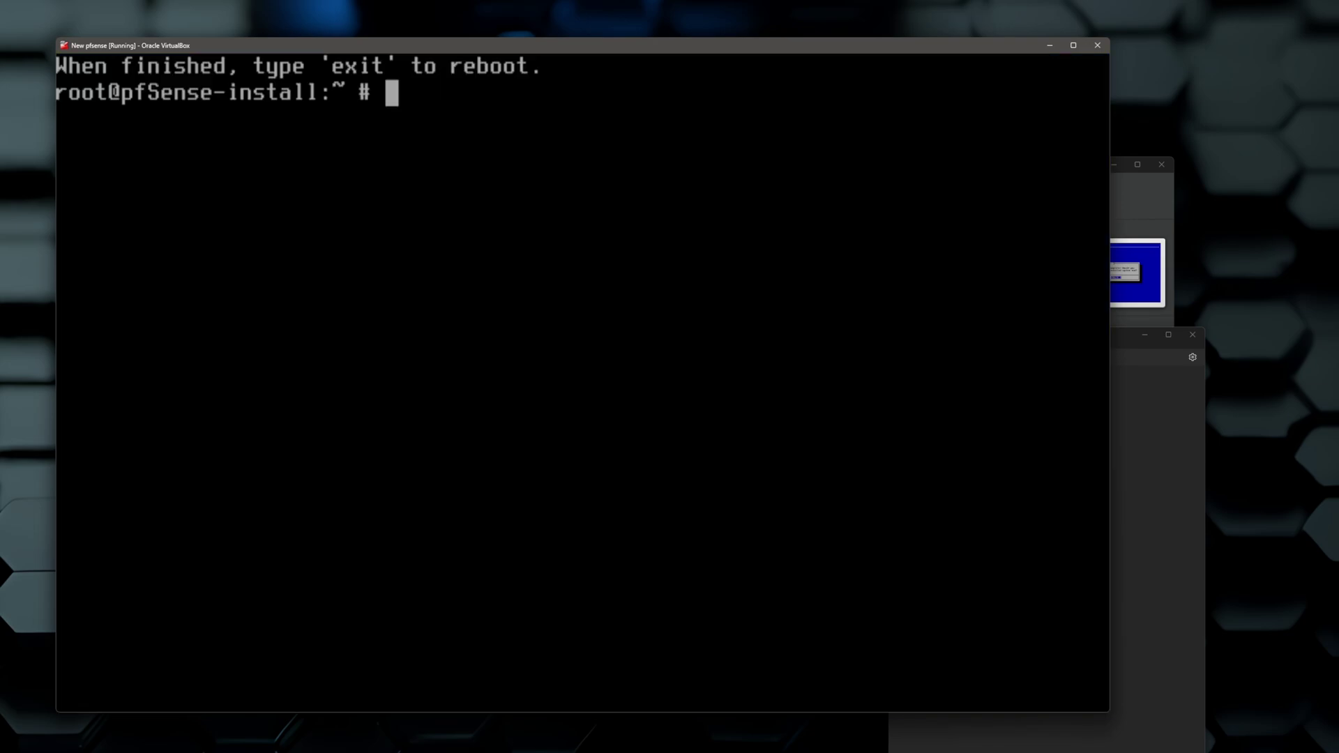
pyautogui.write('poweroff')
pyautogui.press('Return')
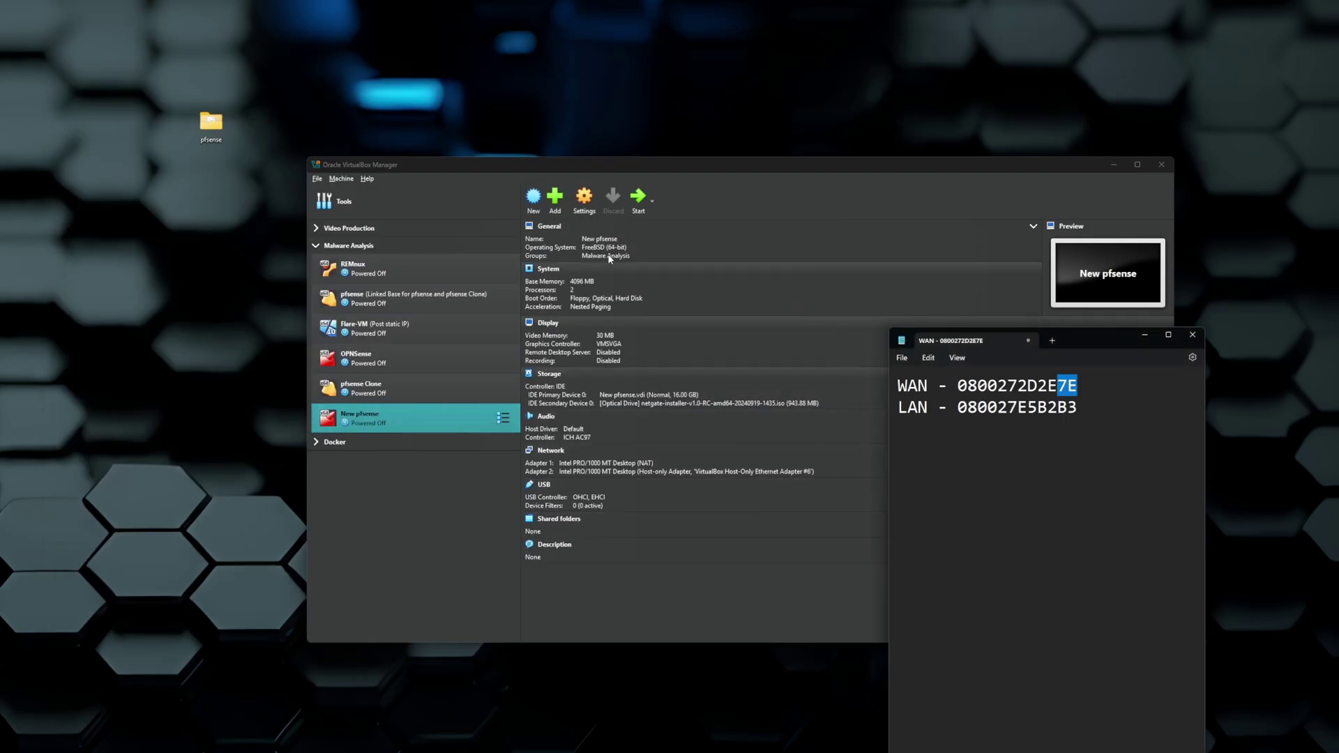
# Remove the netgate installer ISO optical drive from New pfsense's storage, leaving only the VDI disk
pyautogui.click(584, 199)
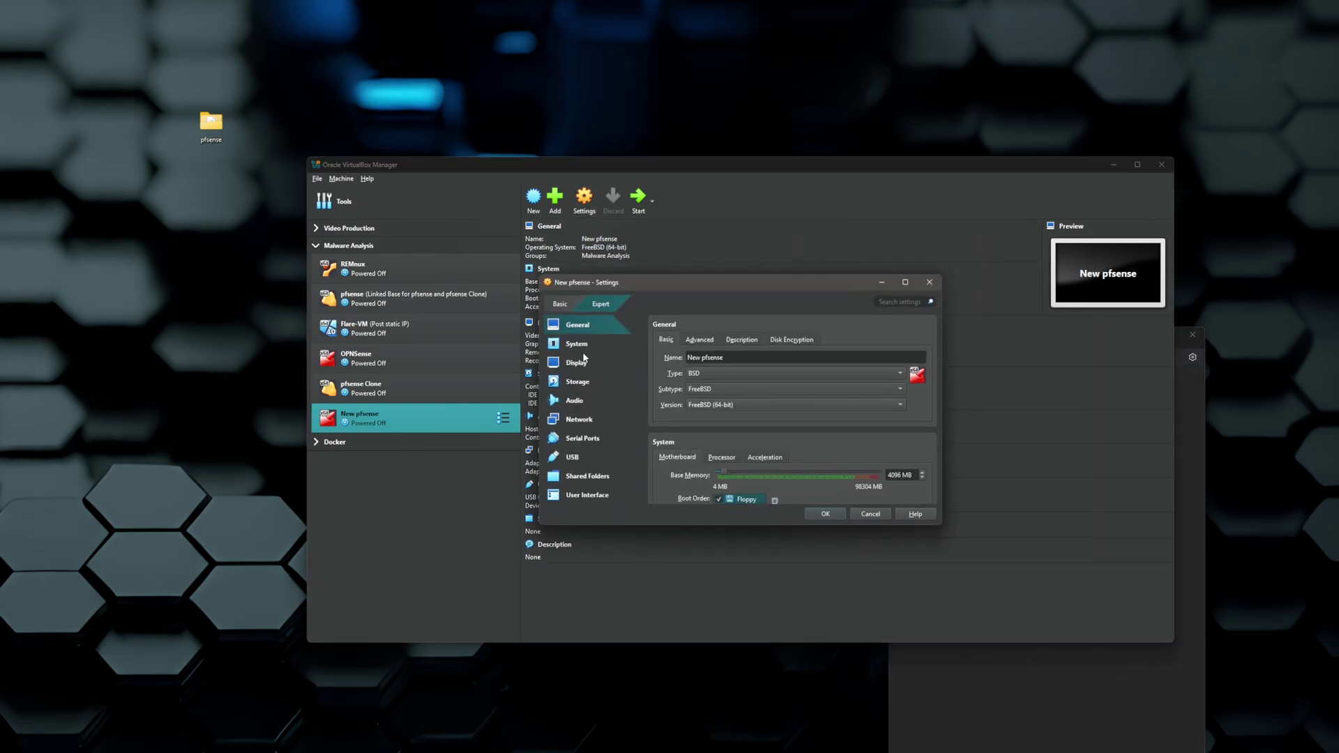
pyautogui.click(579, 381)
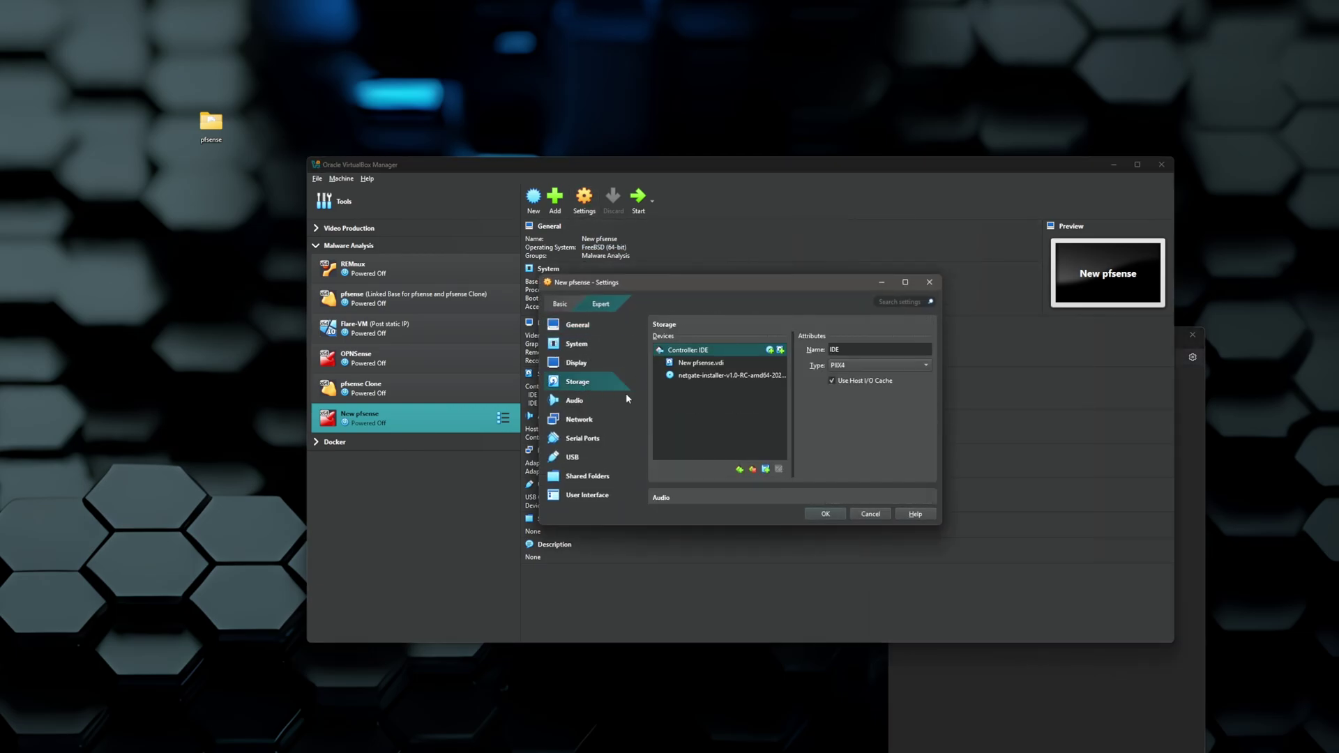
pyautogui.click(726, 377)
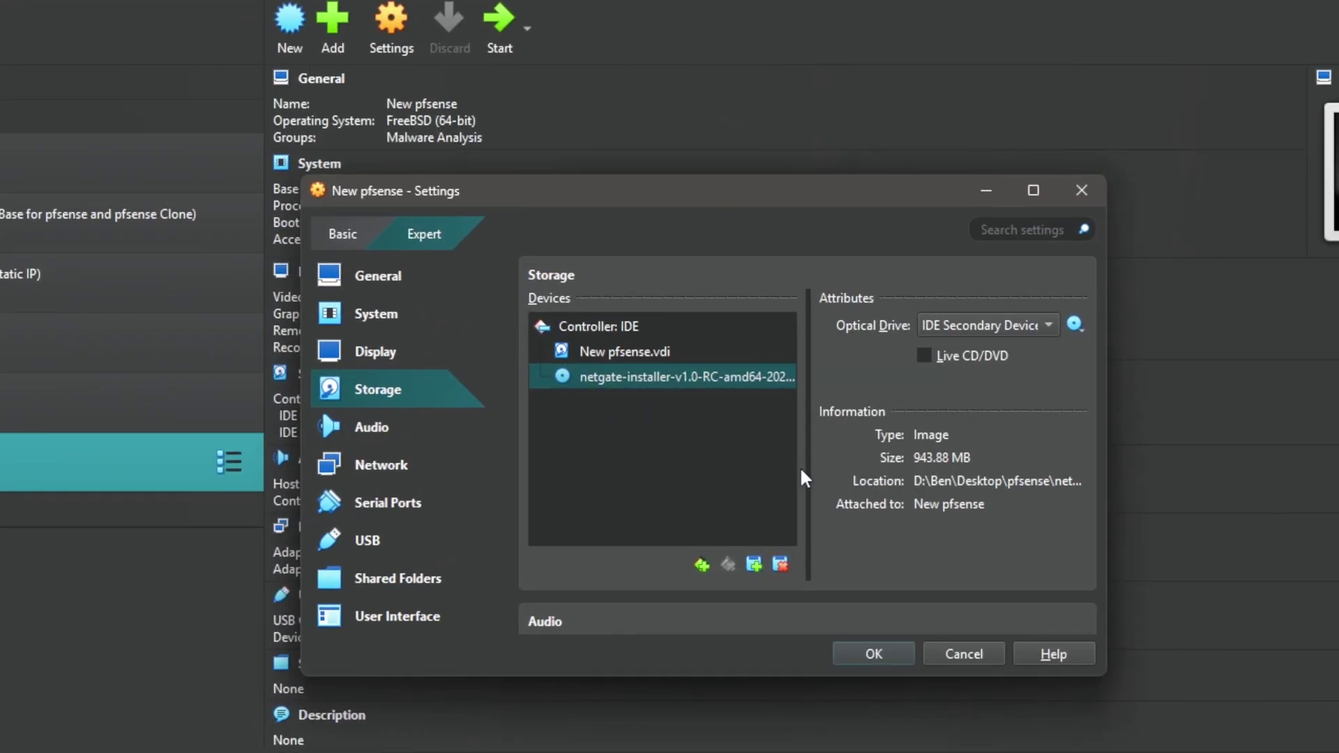
pyautogui.click(779, 567)
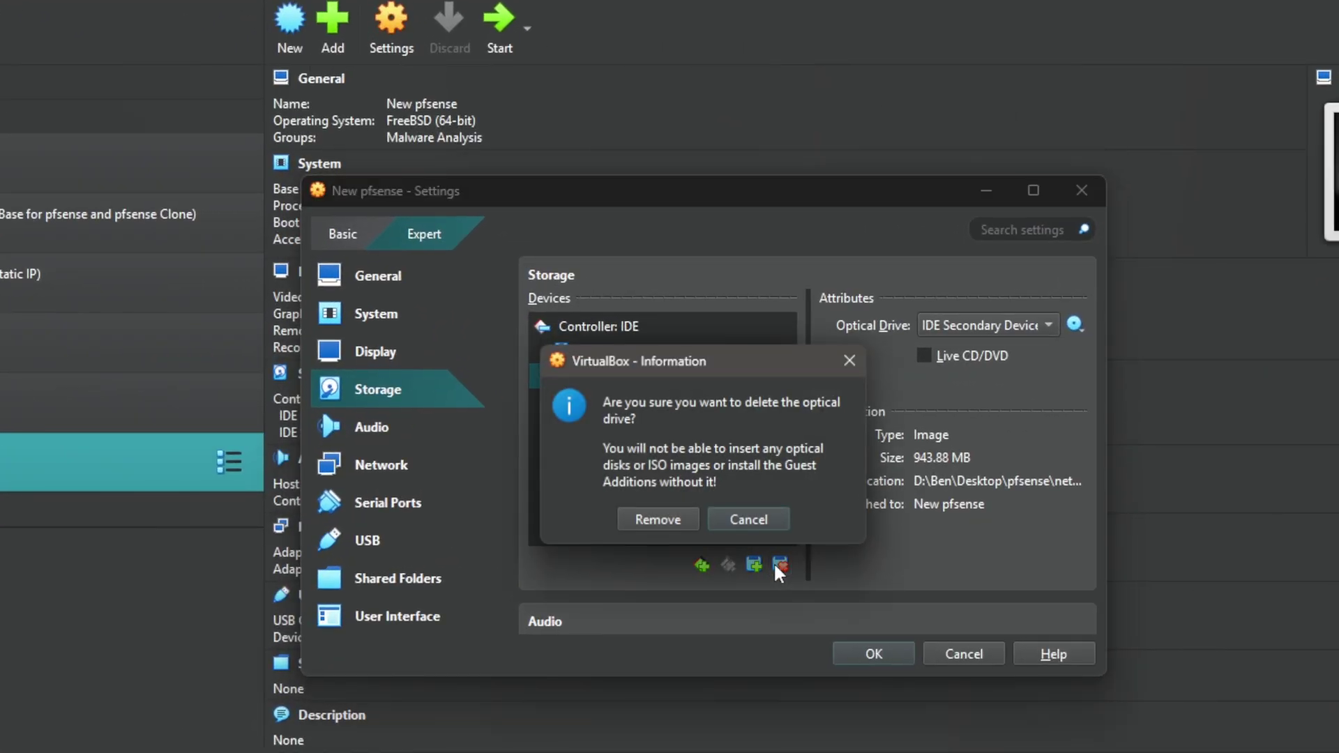
pyautogui.click(647, 516)
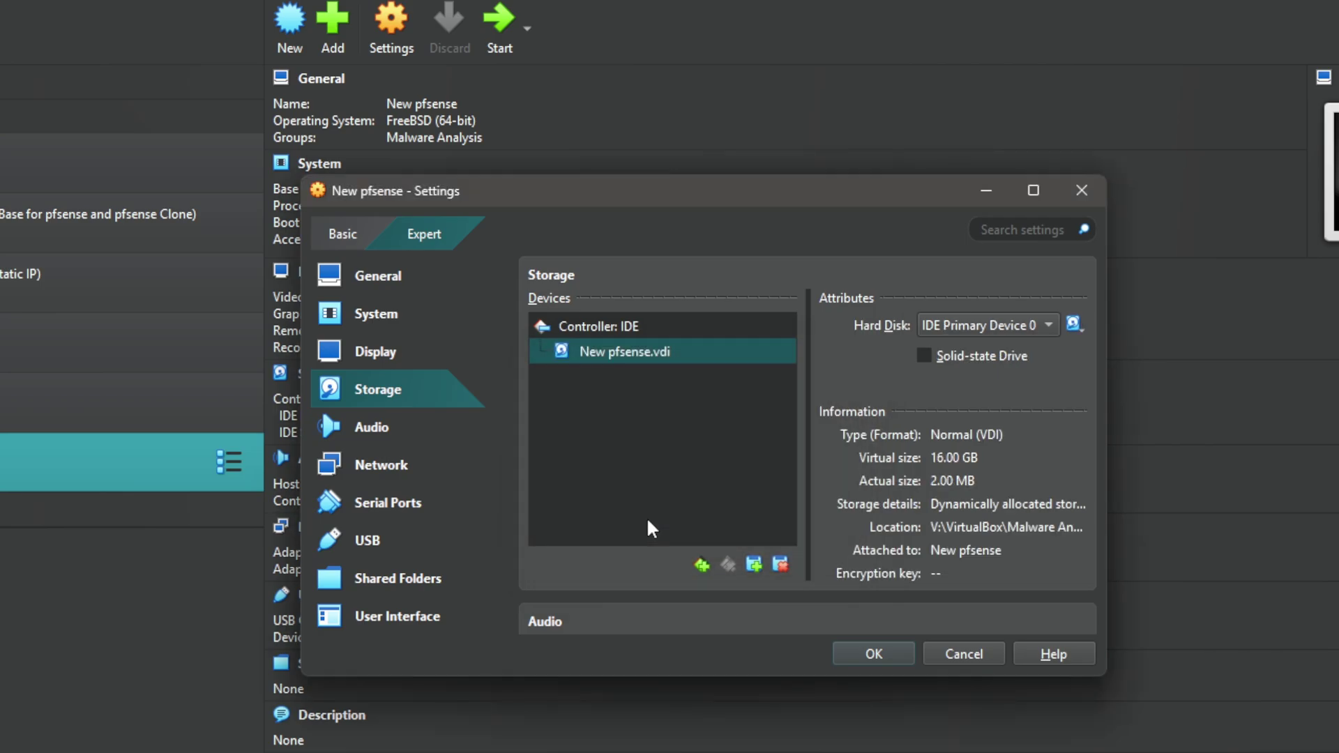
pyautogui.click(873, 654)
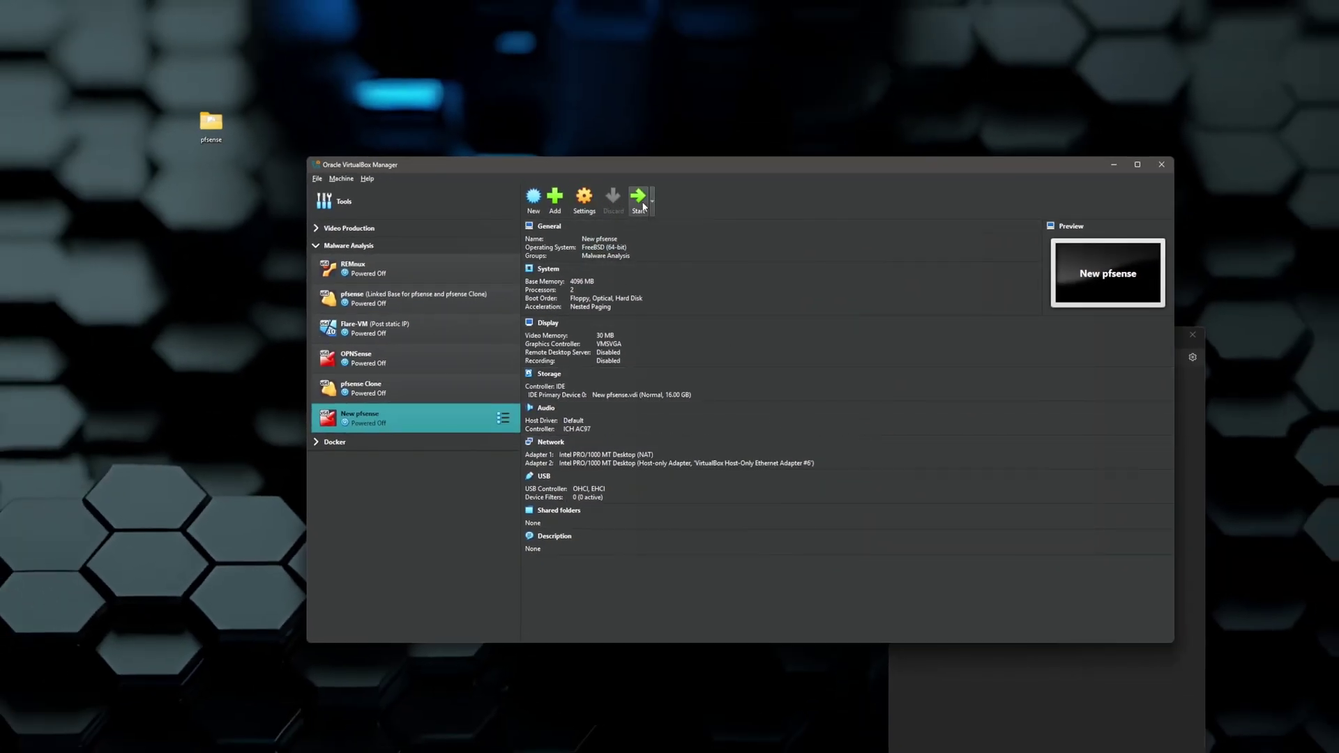
# Start the New pfsense VM so it boots pfSense 2.7.2 from its disk
pyautogui.click(639, 197)
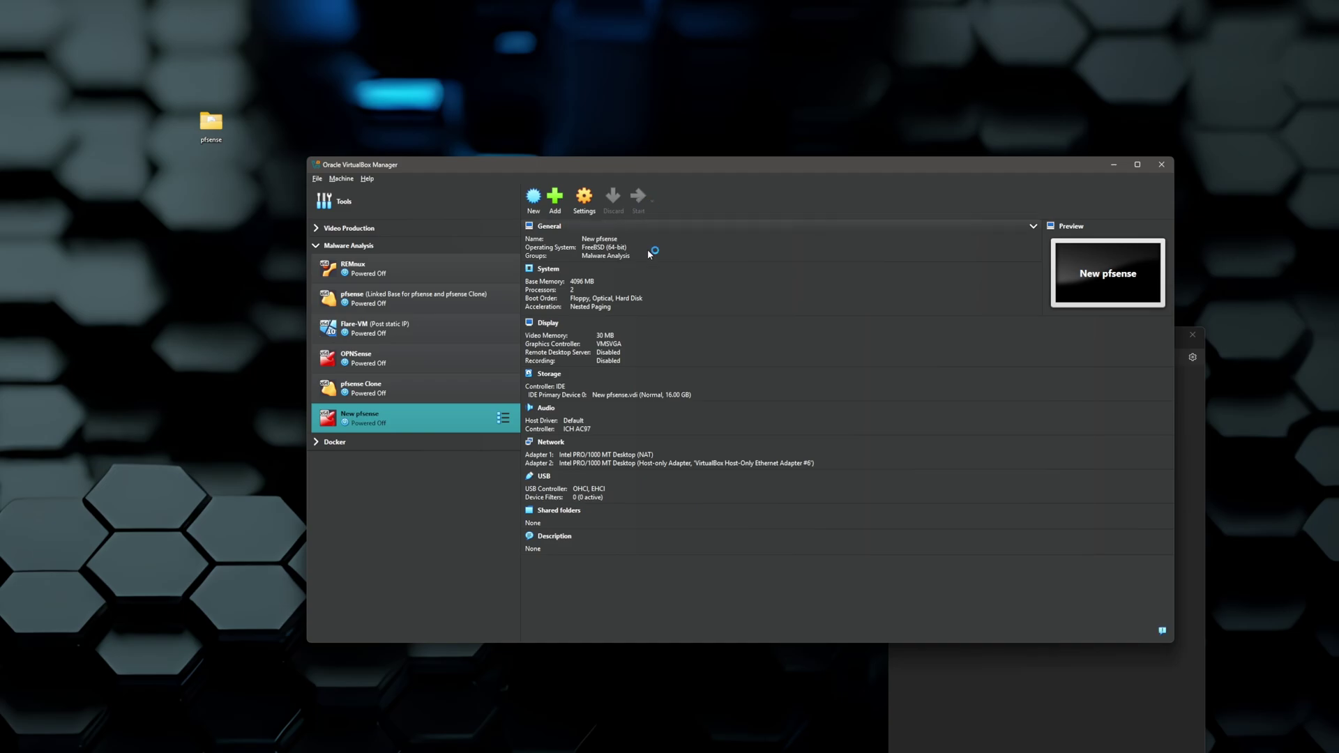